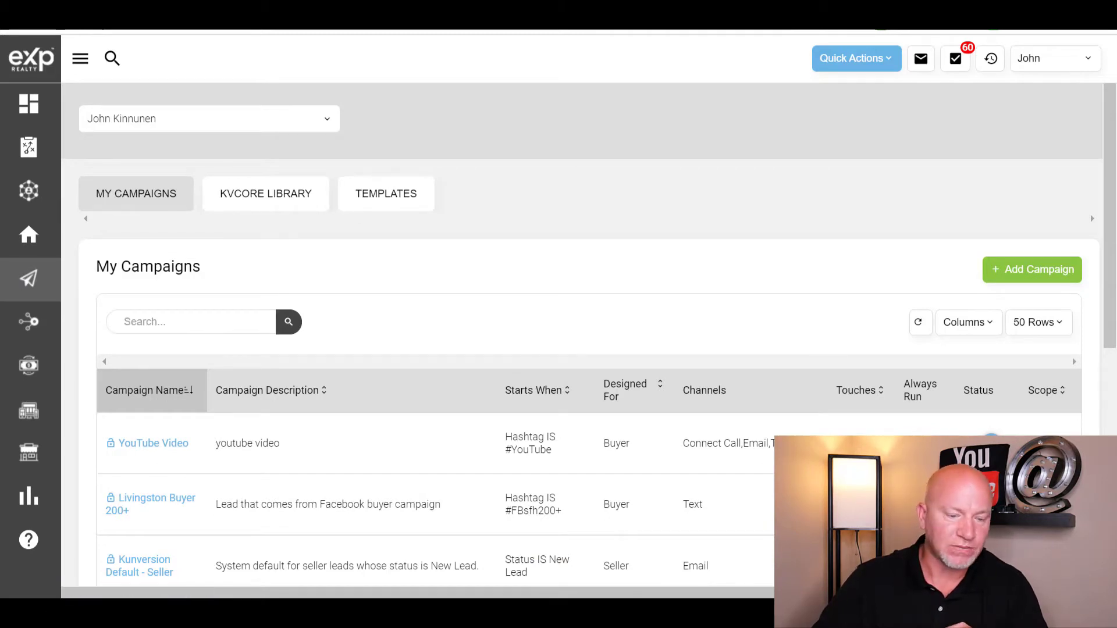
- Locate the Add Campaign button on the My Campaigns page
mouse_move(30, 295)
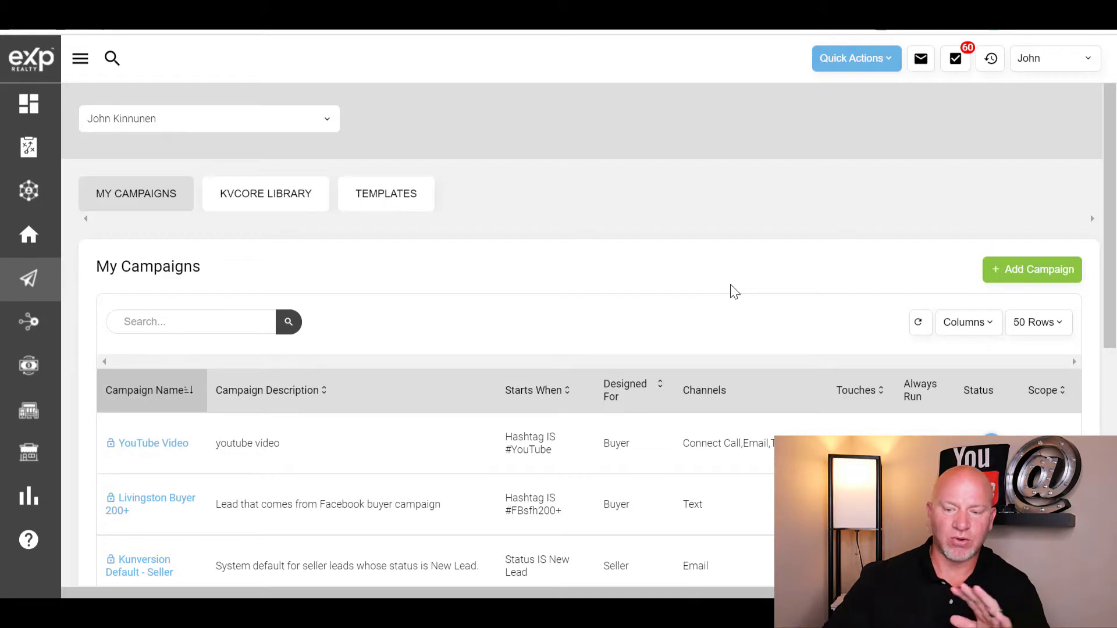
- Discard the unsaved new campaign and switch to the Templates section
click(1030, 277)
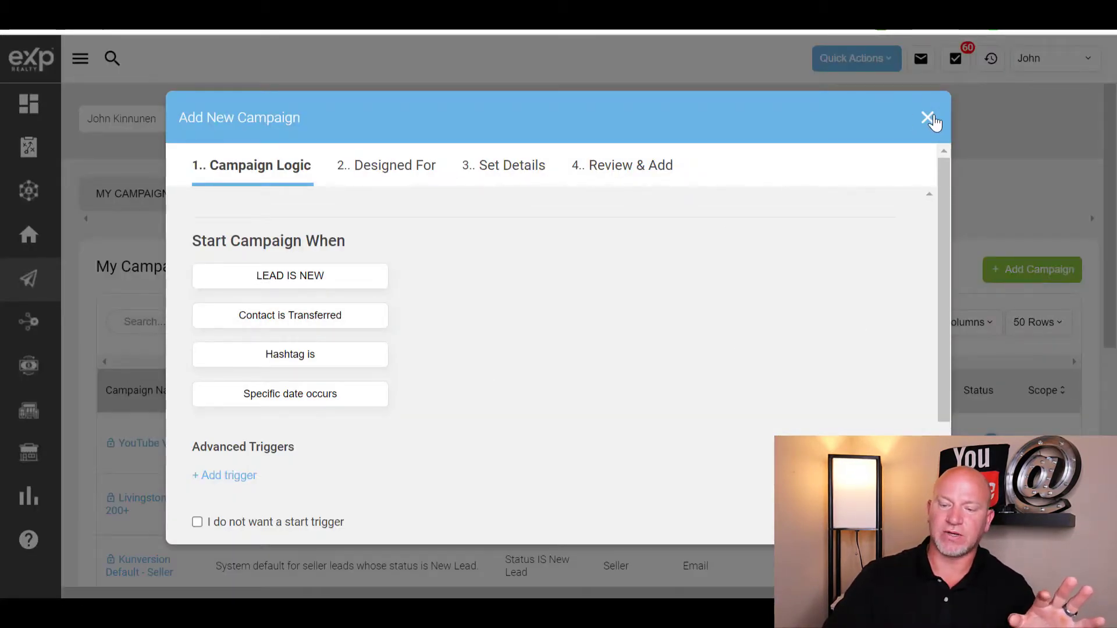
click(928, 119)
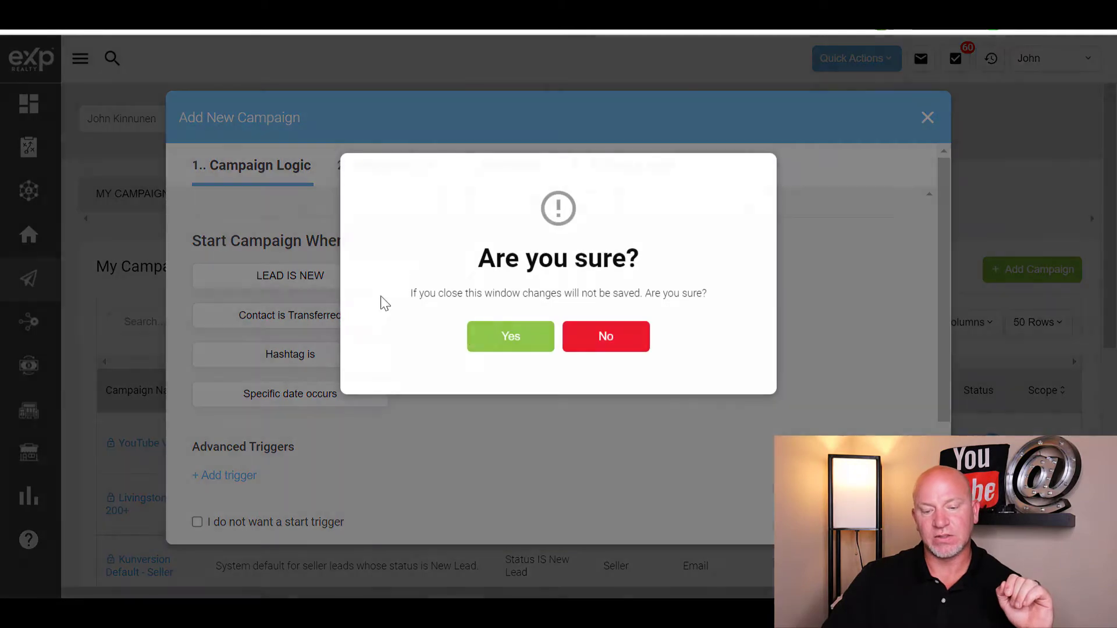
click(636, 347)
click(928, 118)
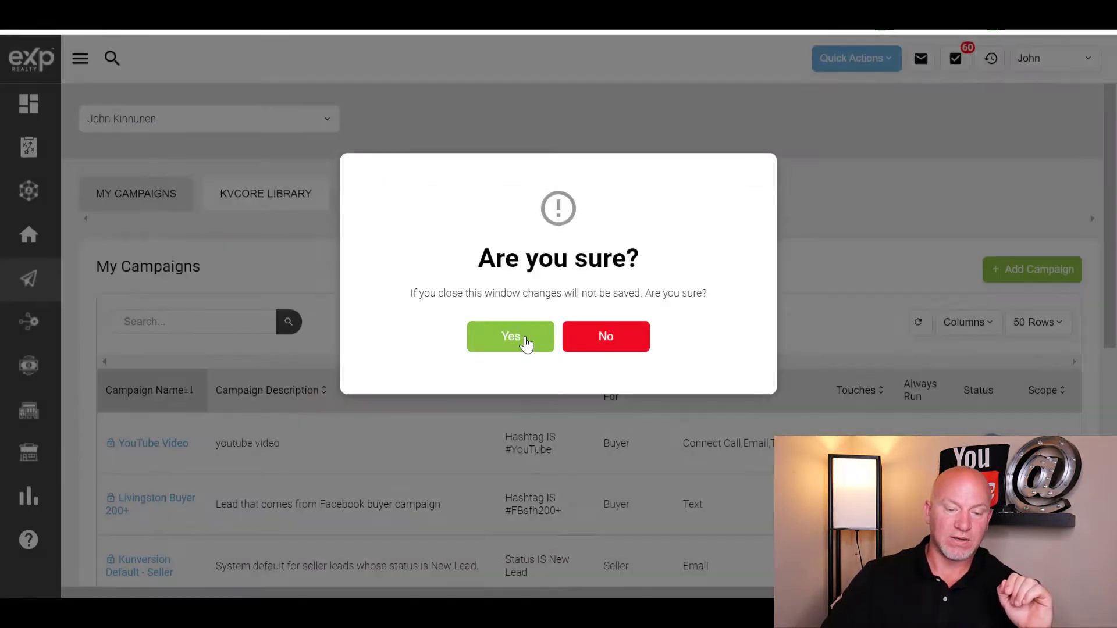
click(526, 343)
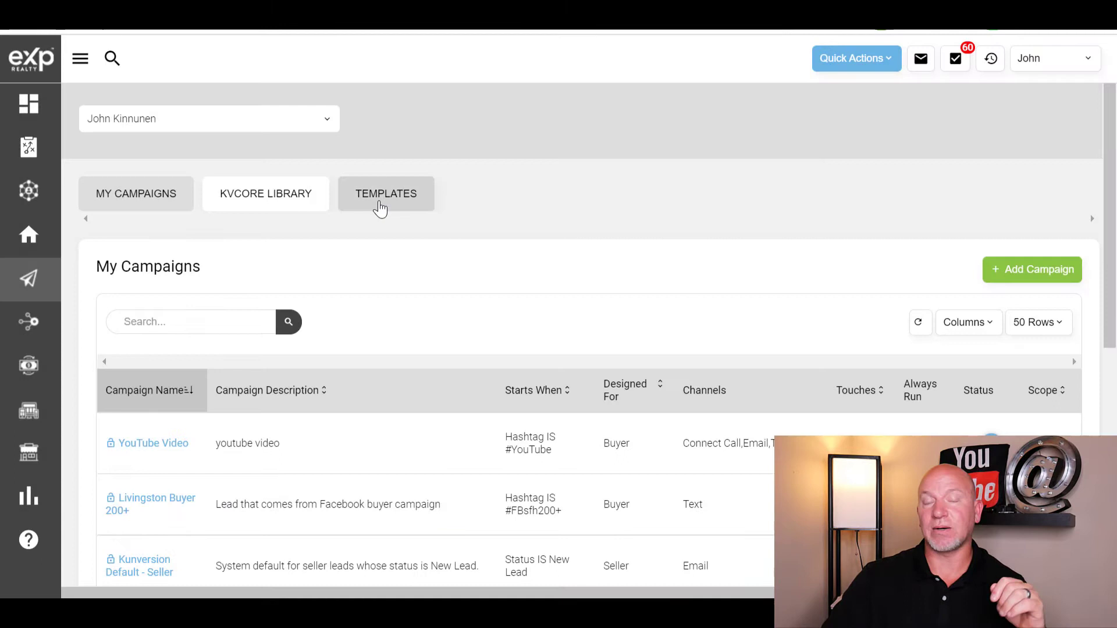
click(379, 205)
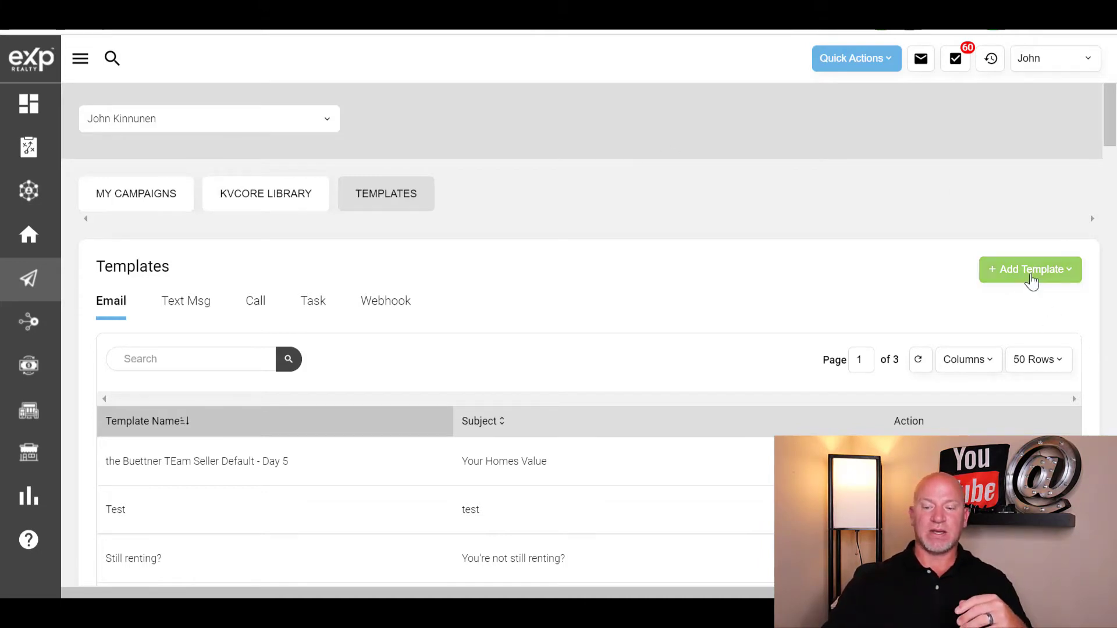
- Start a new email template named Youtube E1
click(1032, 279)
click(1041, 306)
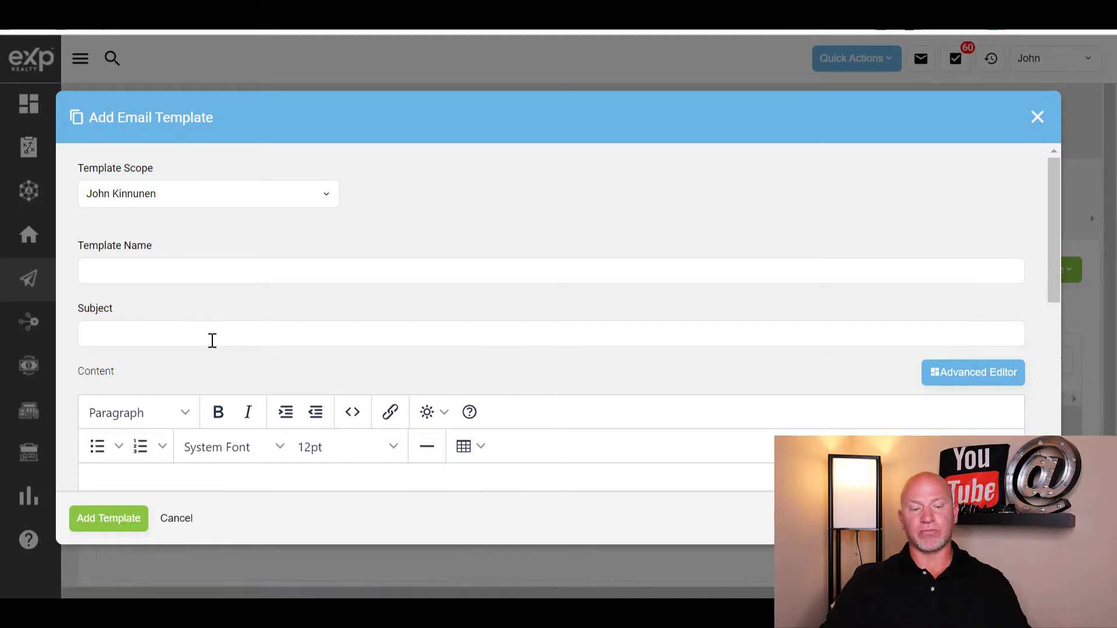
click(185, 275)
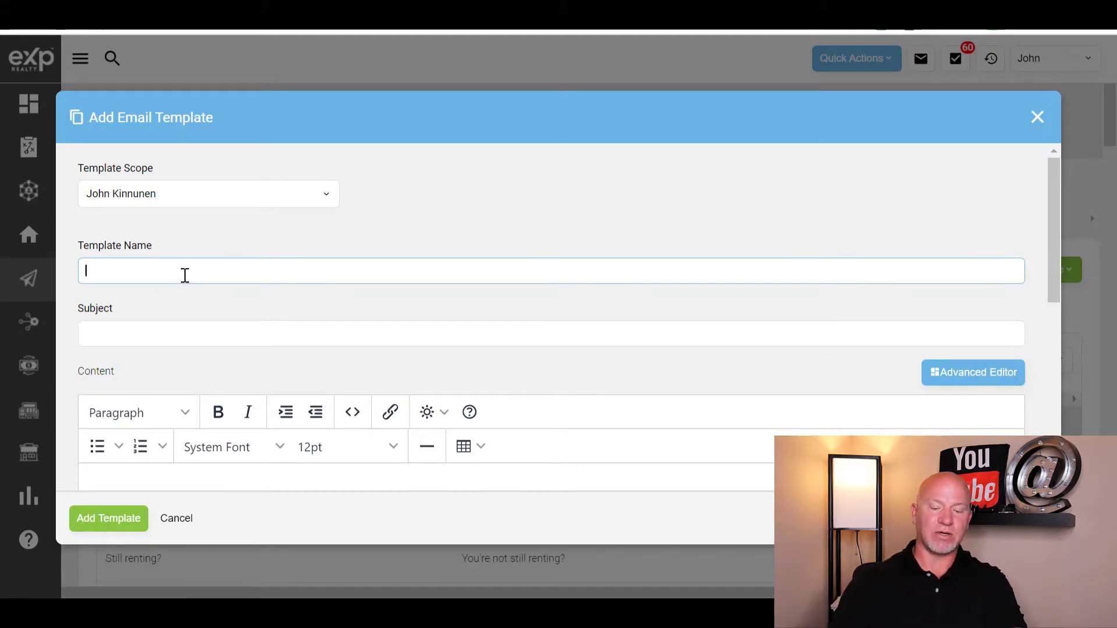
text(Youtube)
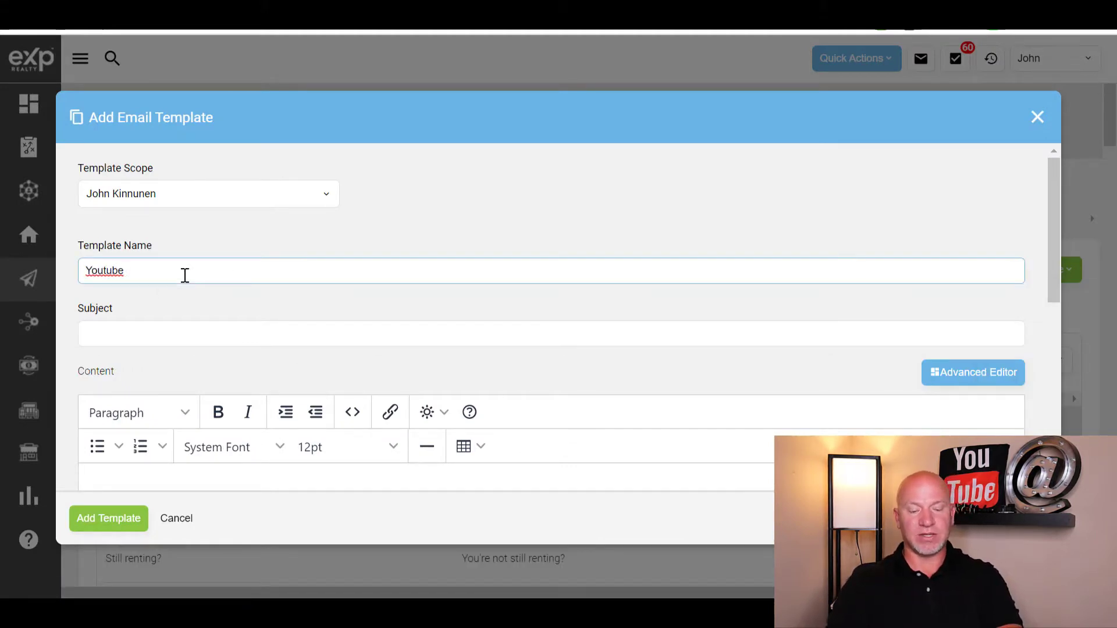
text( E!)
key(Tab)
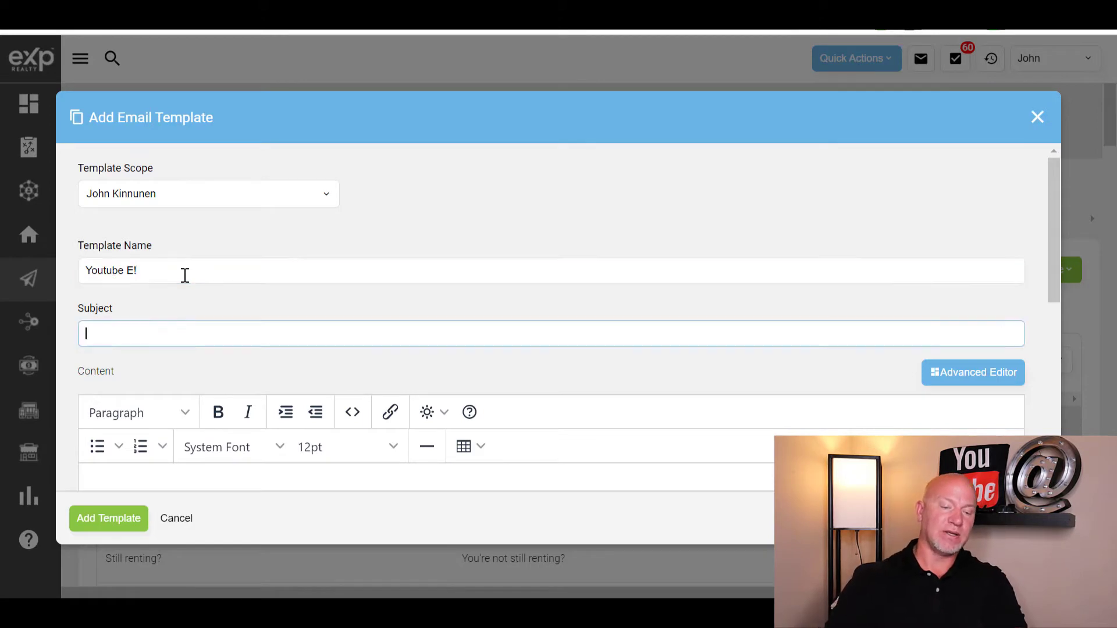
click(185, 275)
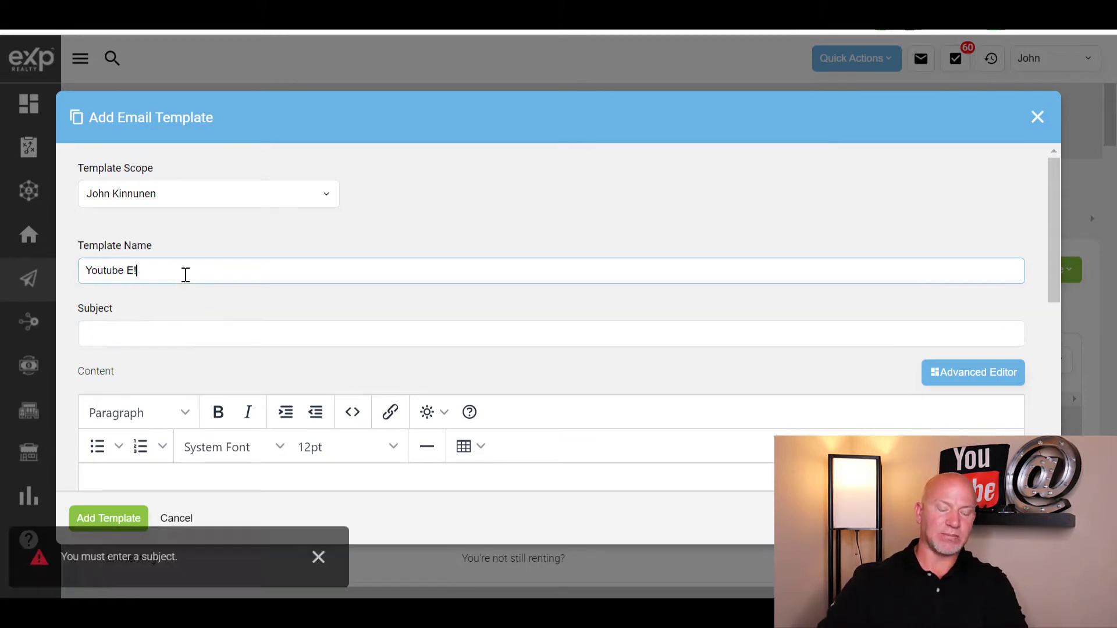
key(BackSpace)
text(1)
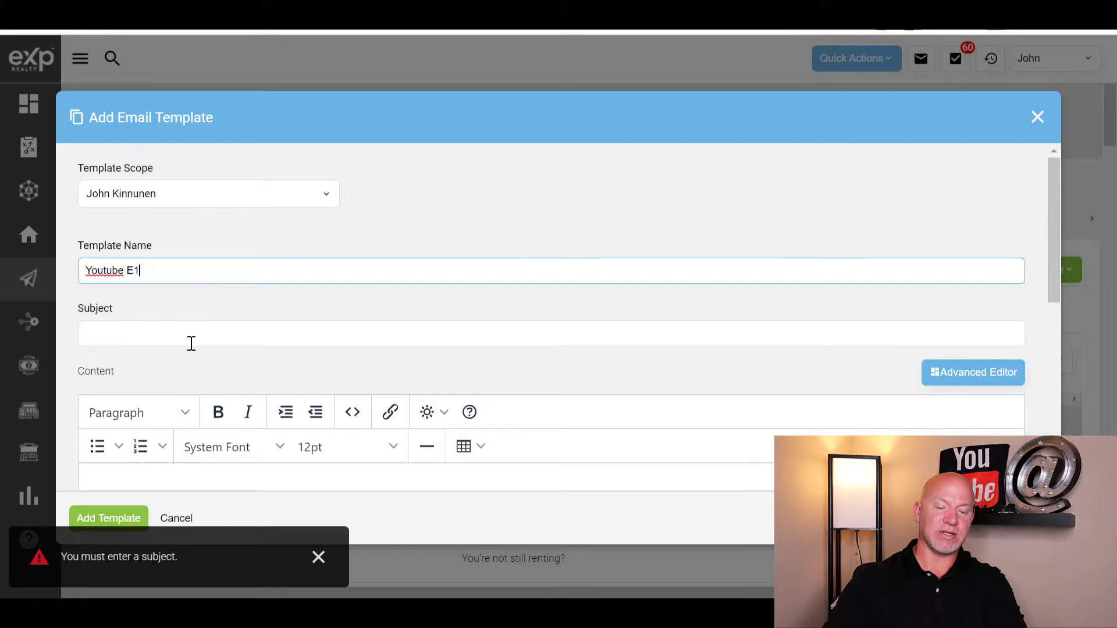
- Set the template subject to 'Here is the information requested'
click(191, 343)
text(T)
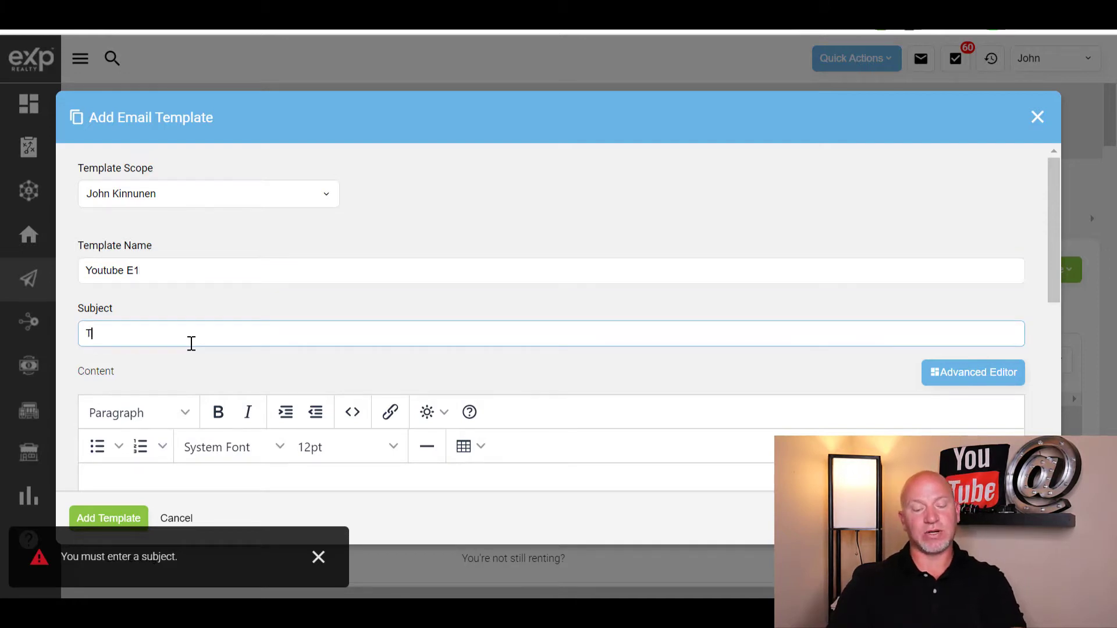
text(hank)
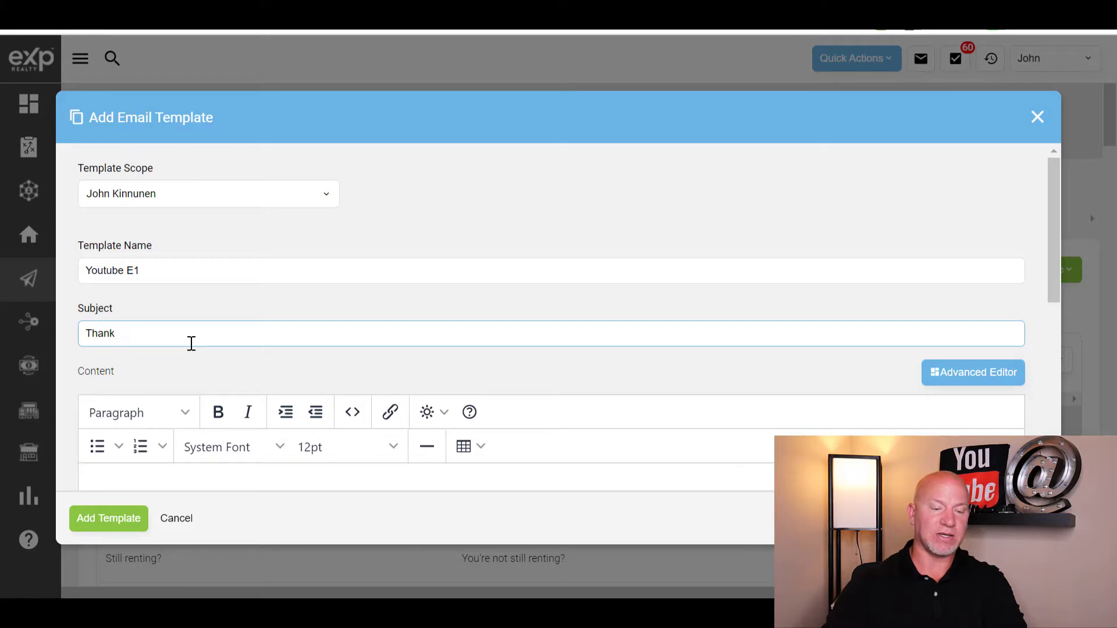
key(BackSpace)
key(BackSpace)
key(BackSpace)
key(BackSpace)
key(BackSpace)
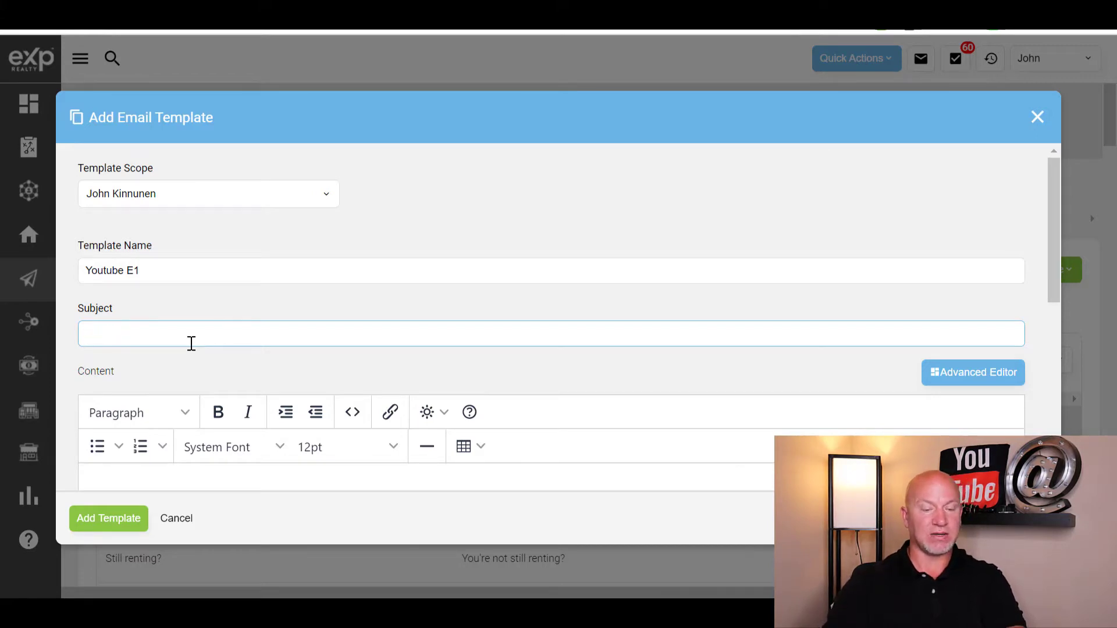
key(BackSpace)
key(BackSpace)
key(BackSpace)
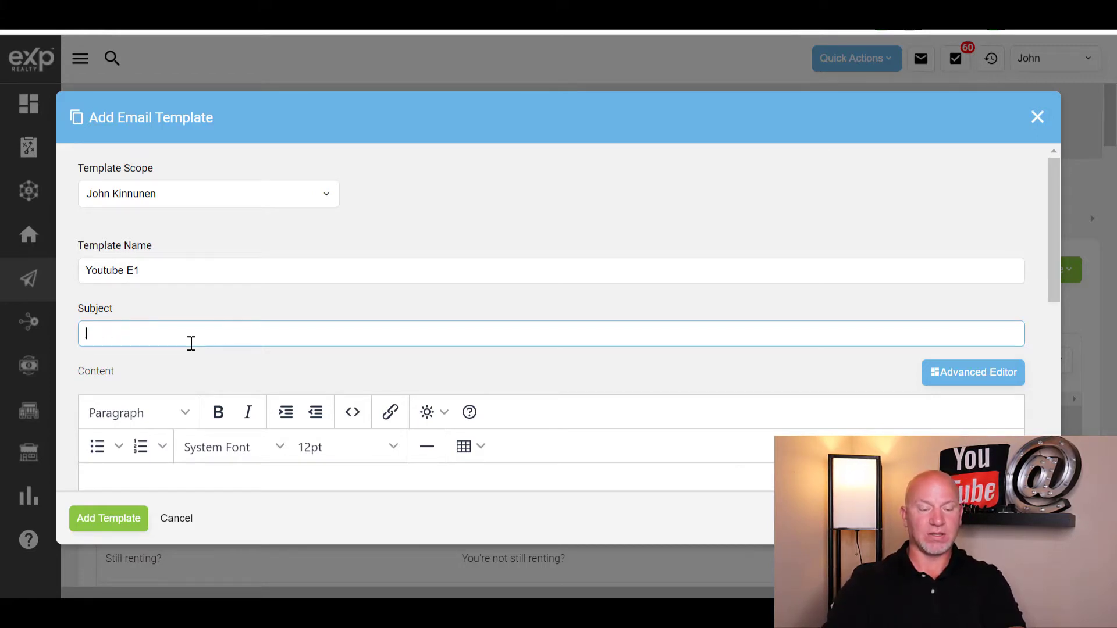
text(Here is the in)
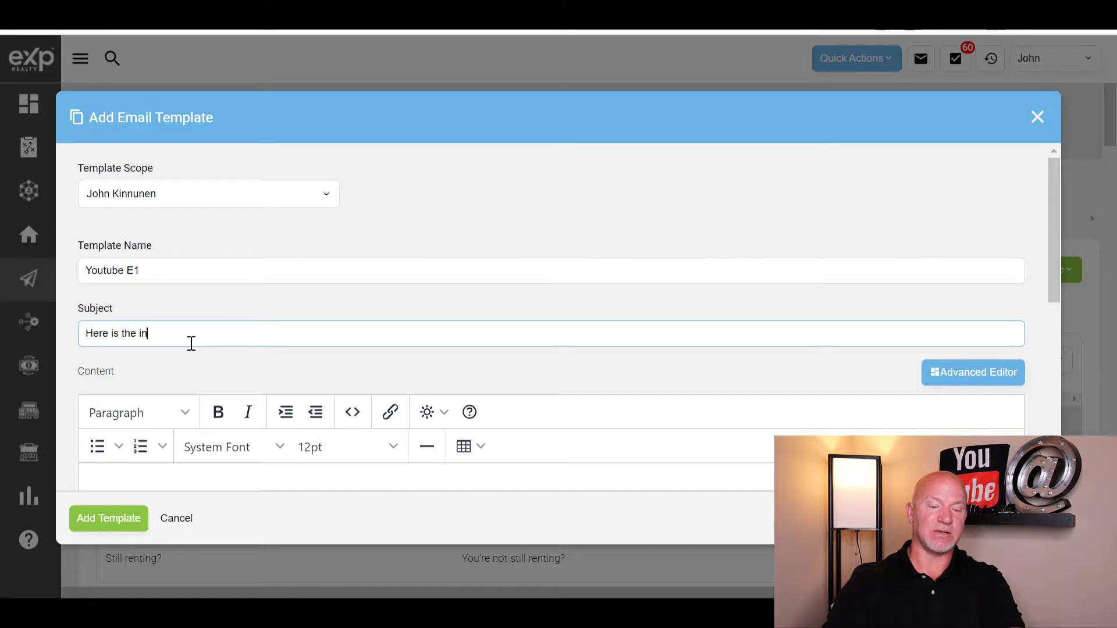
text(formation reques)
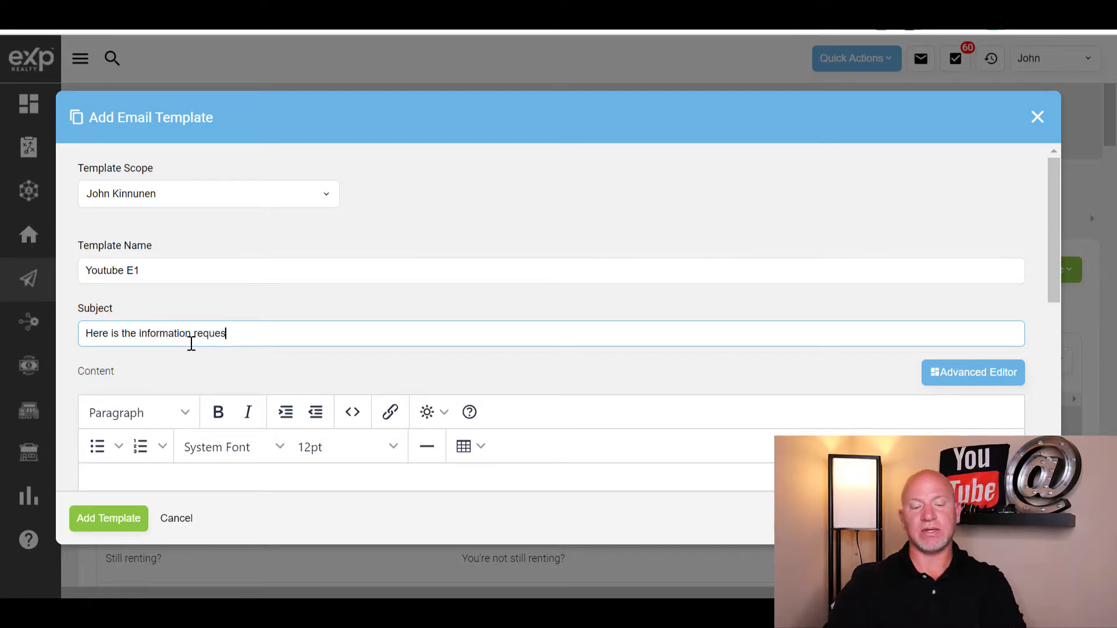
text(ted)
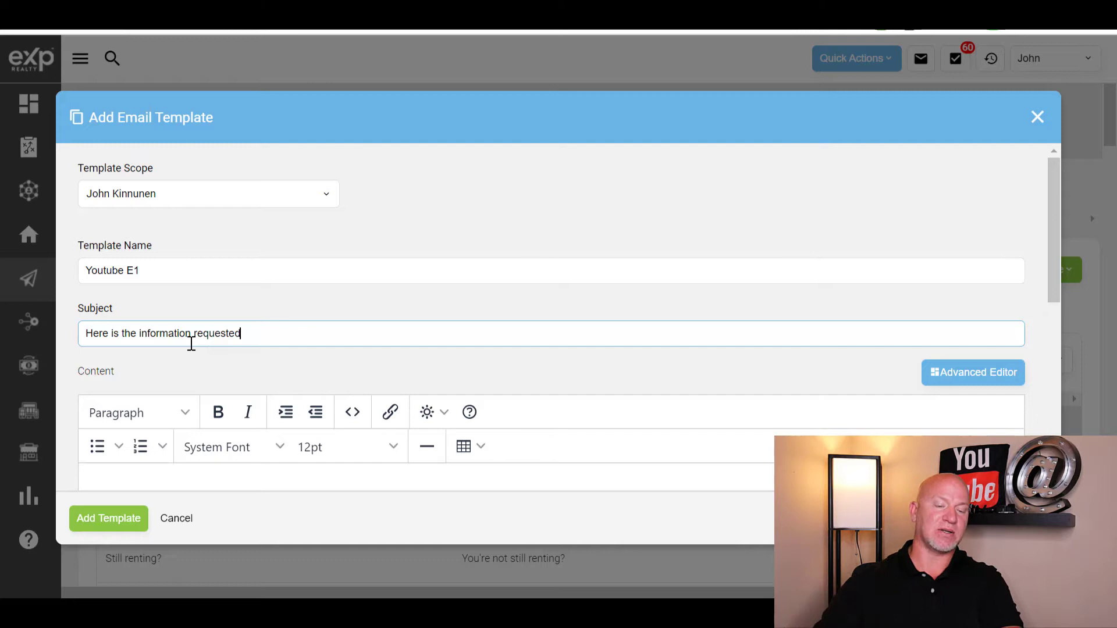
scroll(349, 366, down, 3)
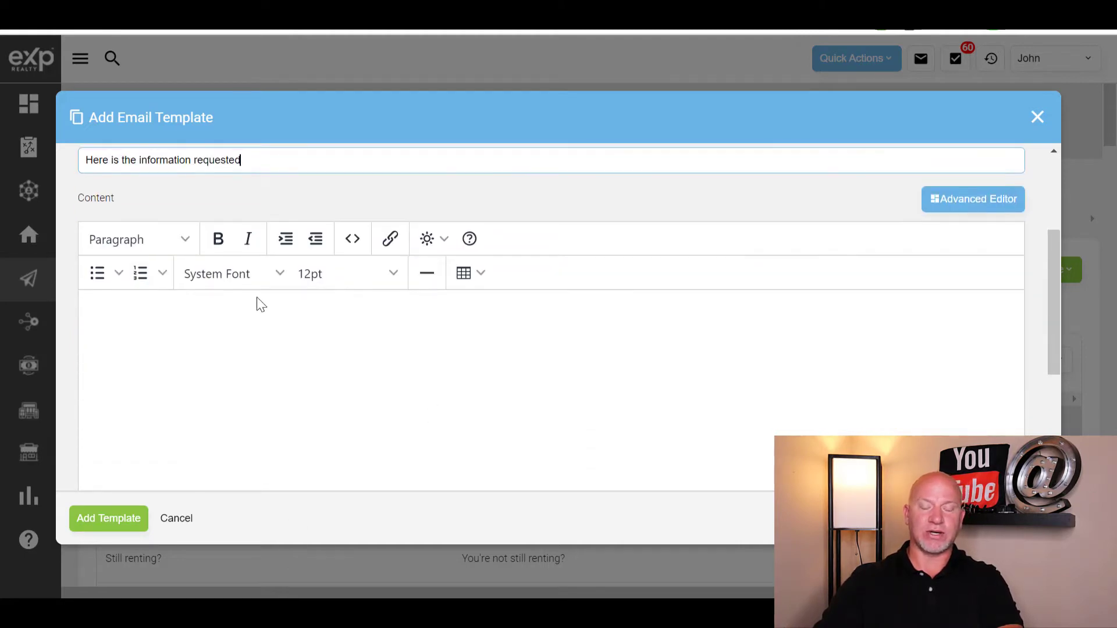
scroll(265, 285, up, 2)
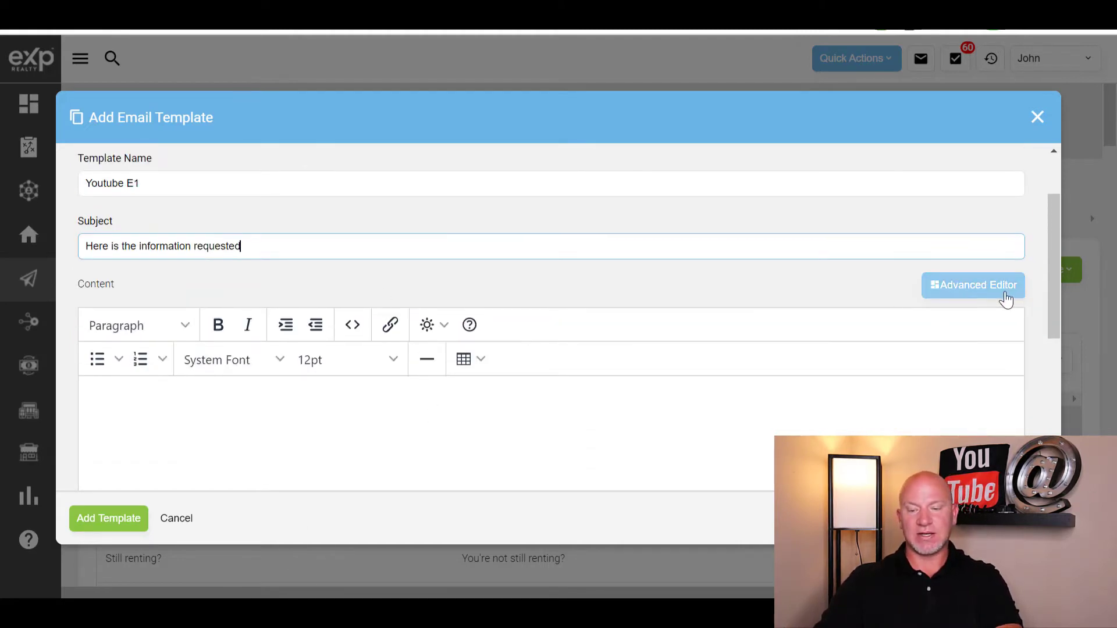
- Switch to the advanced editor and add a text block plus a two-column text/image row
click(987, 289)
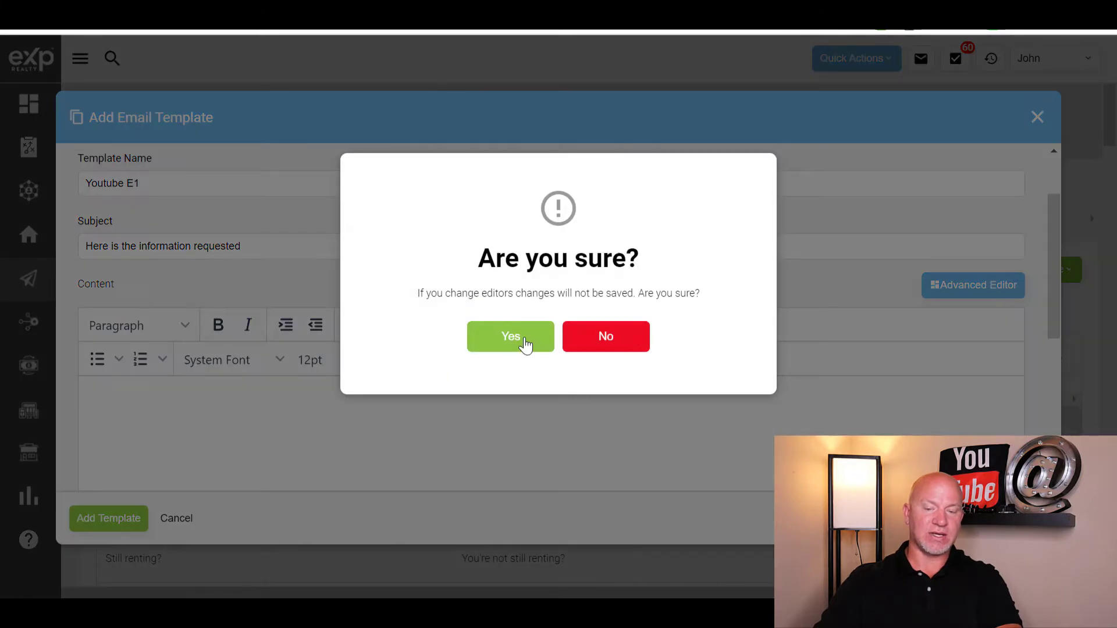
click(524, 343)
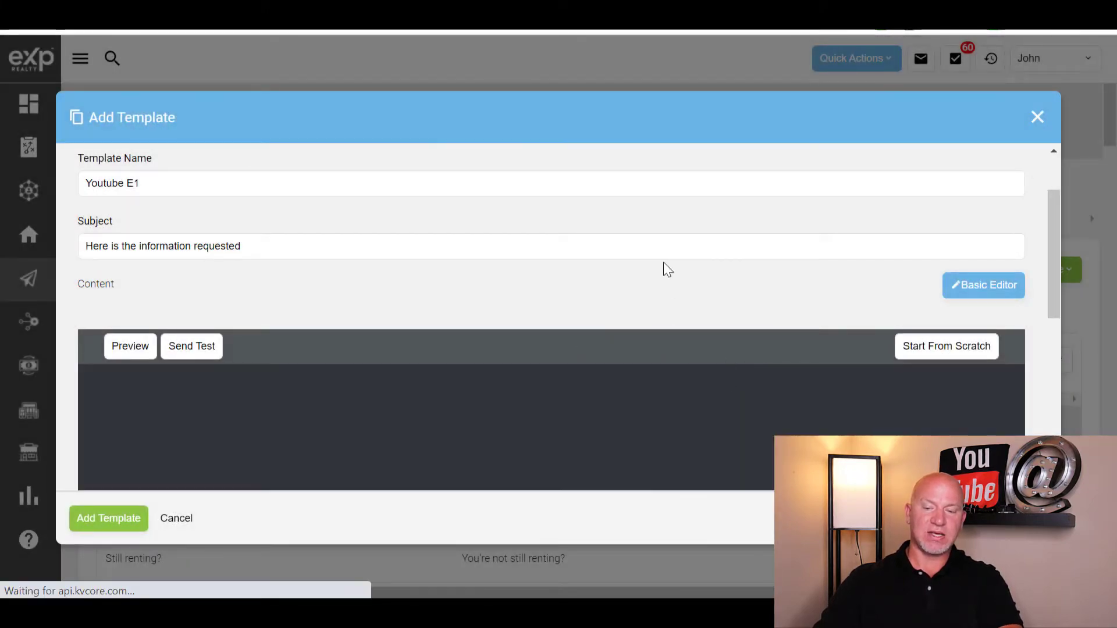
scroll(668, 270, down, 3)
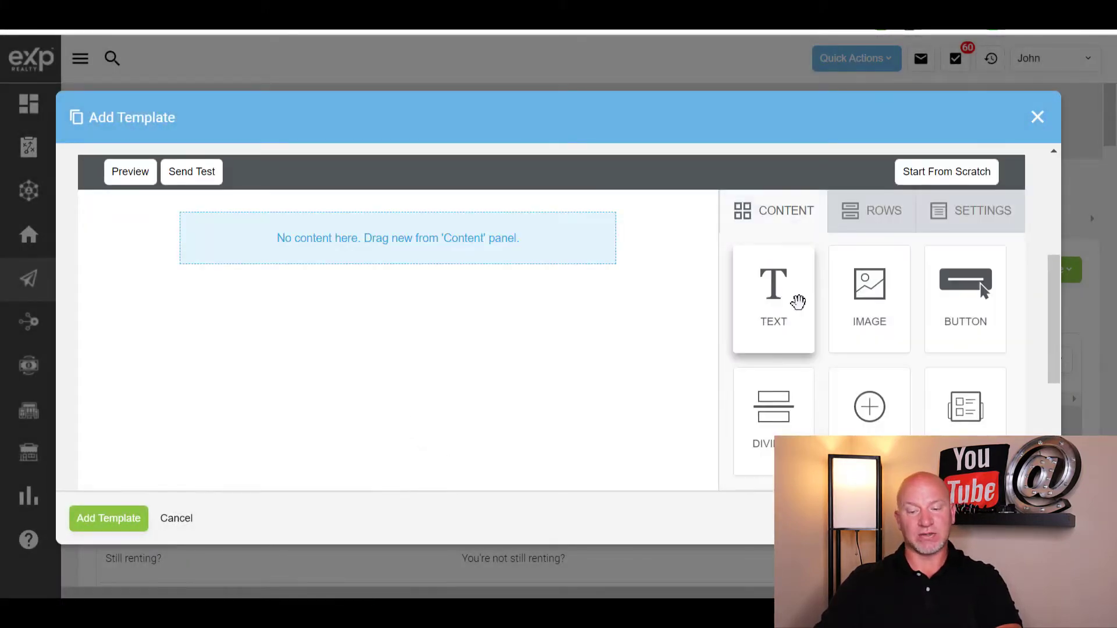
drag(798, 301, 337, 217)
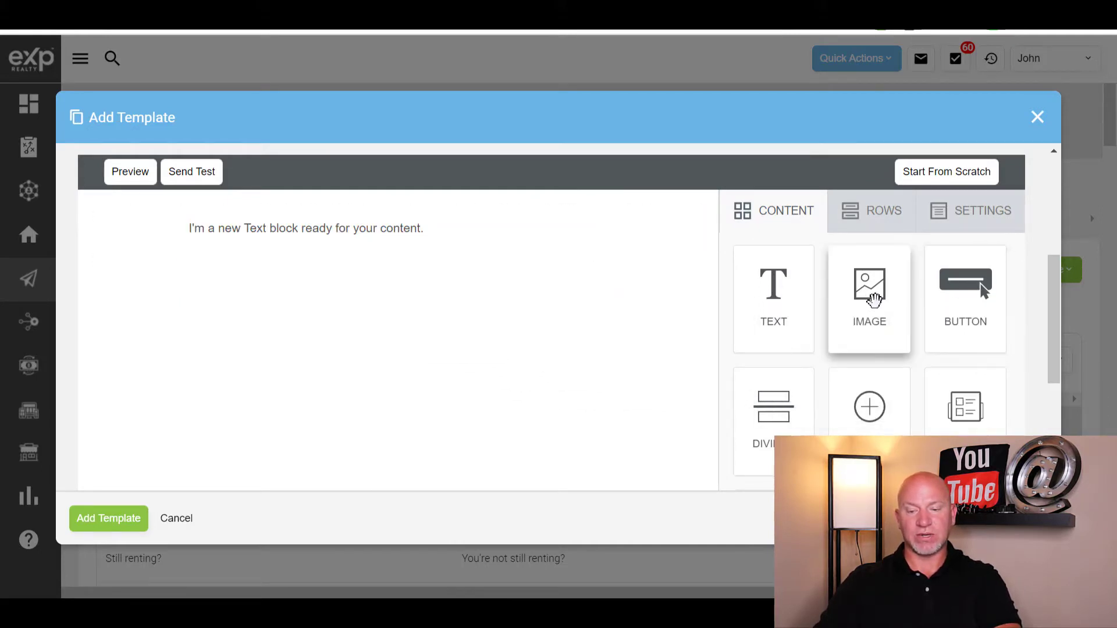
click(868, 225)
drag(906, 372, 416, 281)
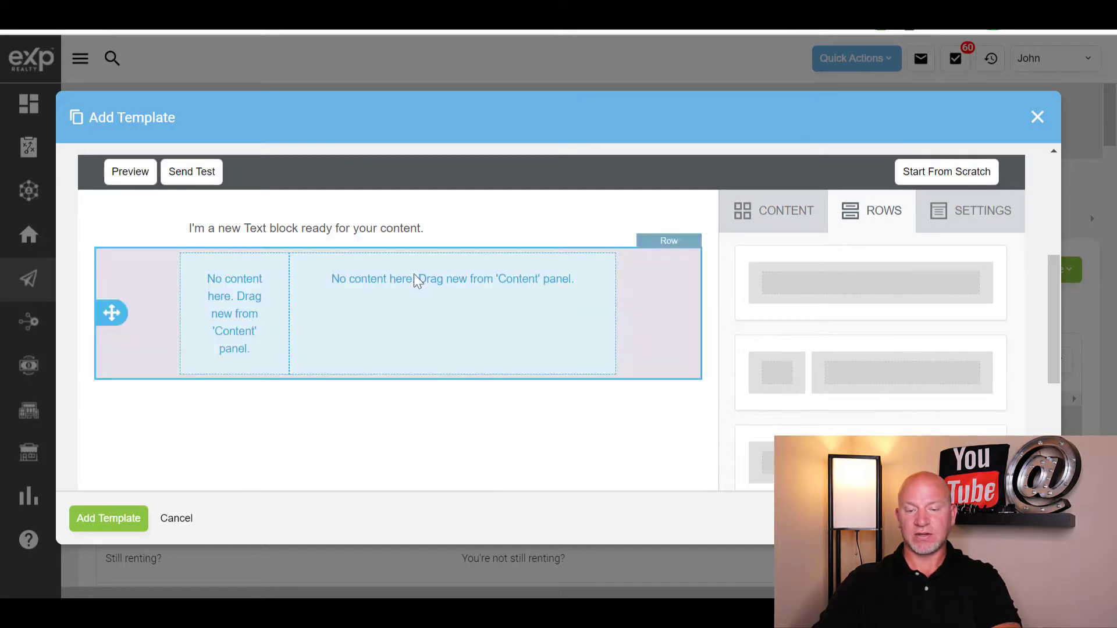
click(777, 220)
drag(748, 262, 192, 268)
drag(864, 291, 436, 265)
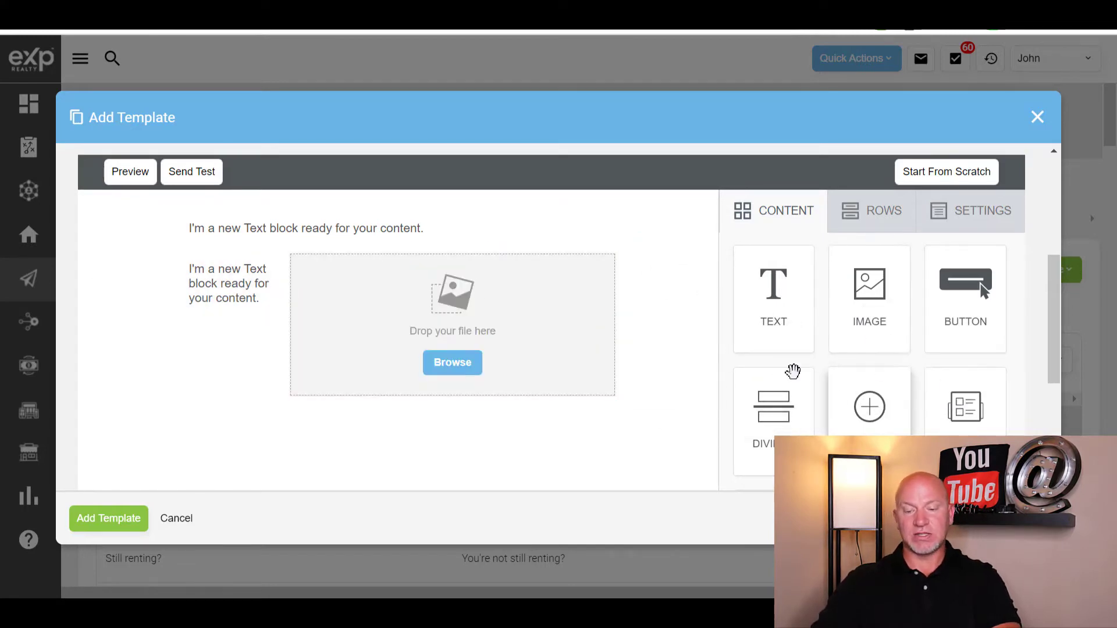
scroll(792, 370, down, 4)
scroll(780, 399, up, 1)
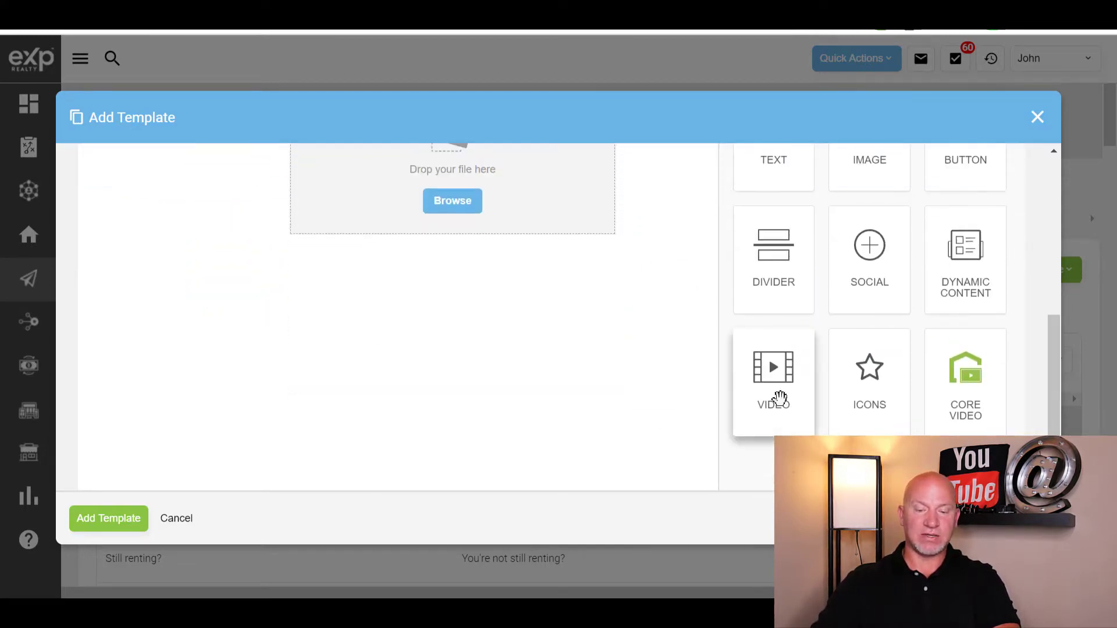
- Add a video block to the template and delete the image block
drag(780, 398, 544, 294)
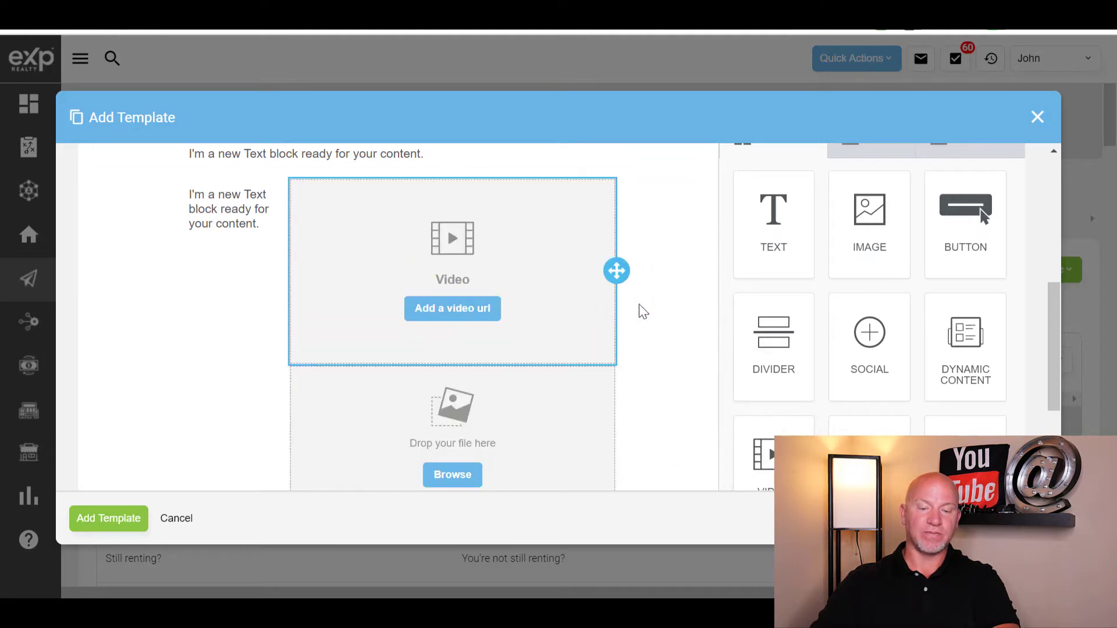
scroll(594, 386, down, 2)
scroll(547, 332, up, 4)
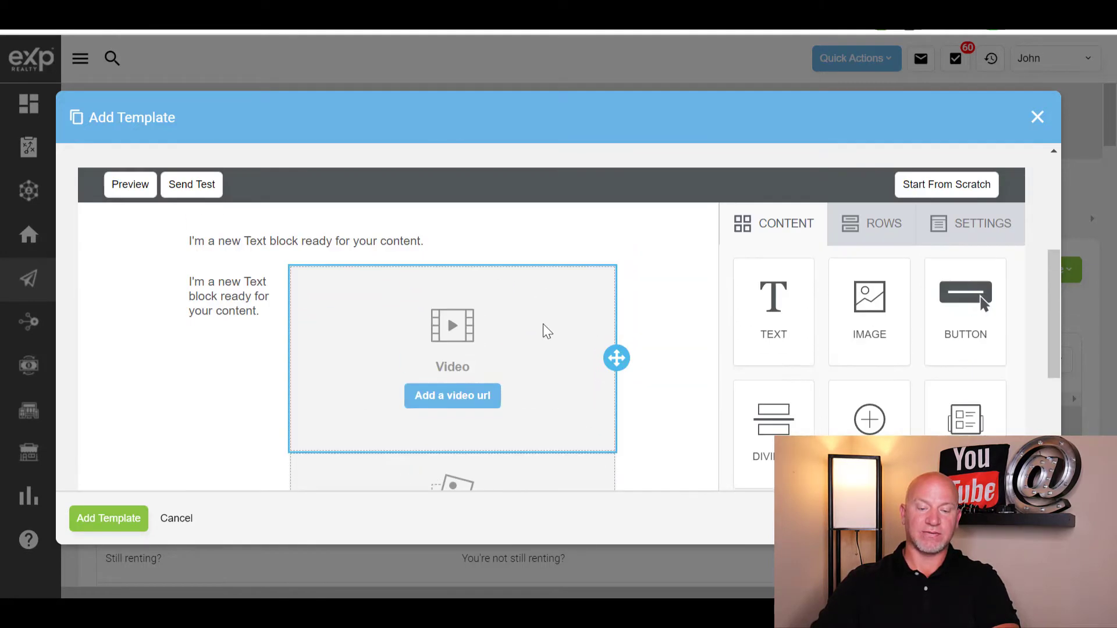
scroll(421, 377, down, 3)
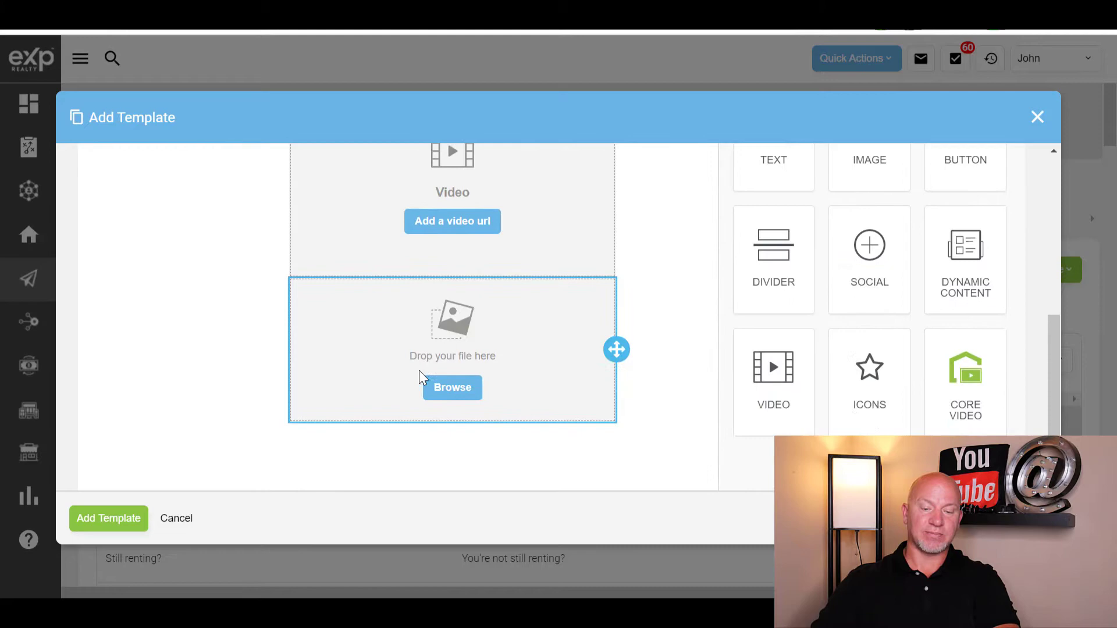
click(535, 377)
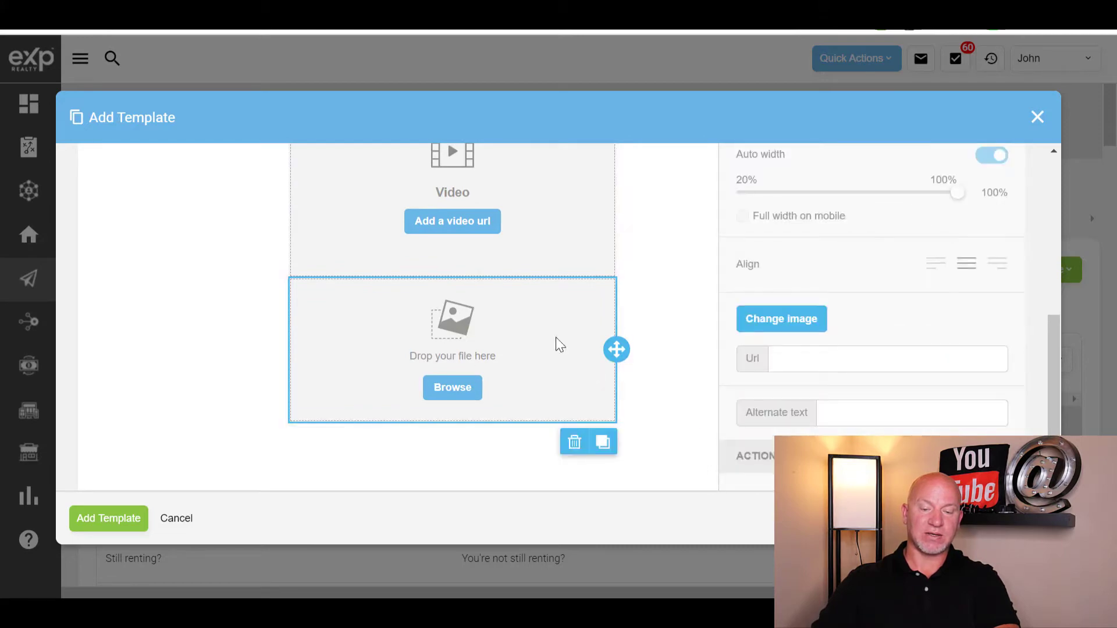
click(572, 444)
click(616, 386)
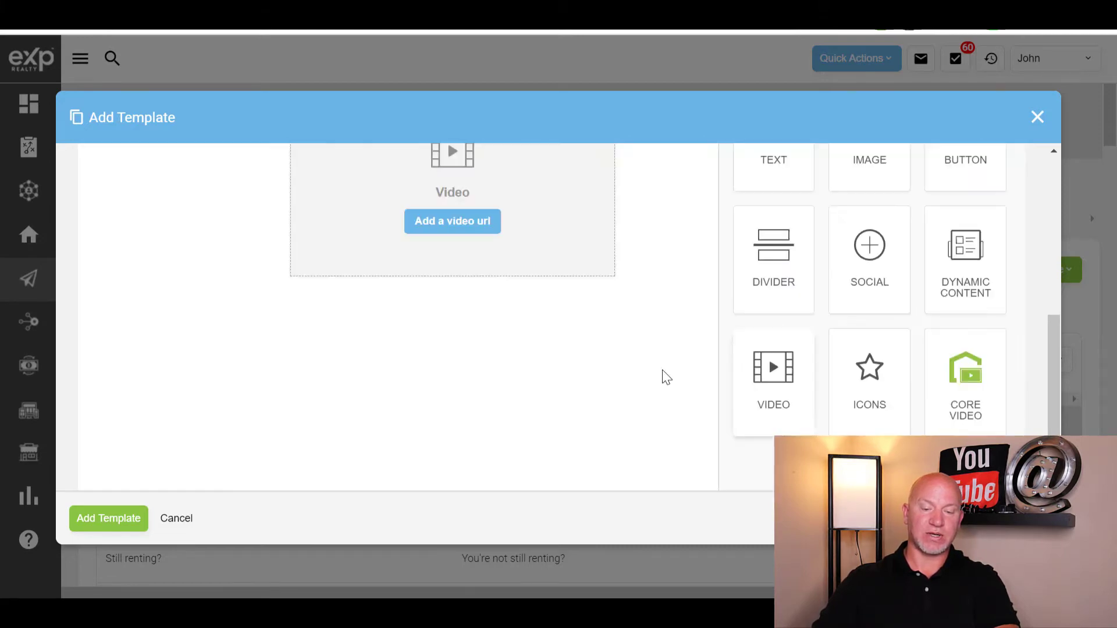
scroll(605, 353, up, 3)
scroll(605, 353, up, 1)
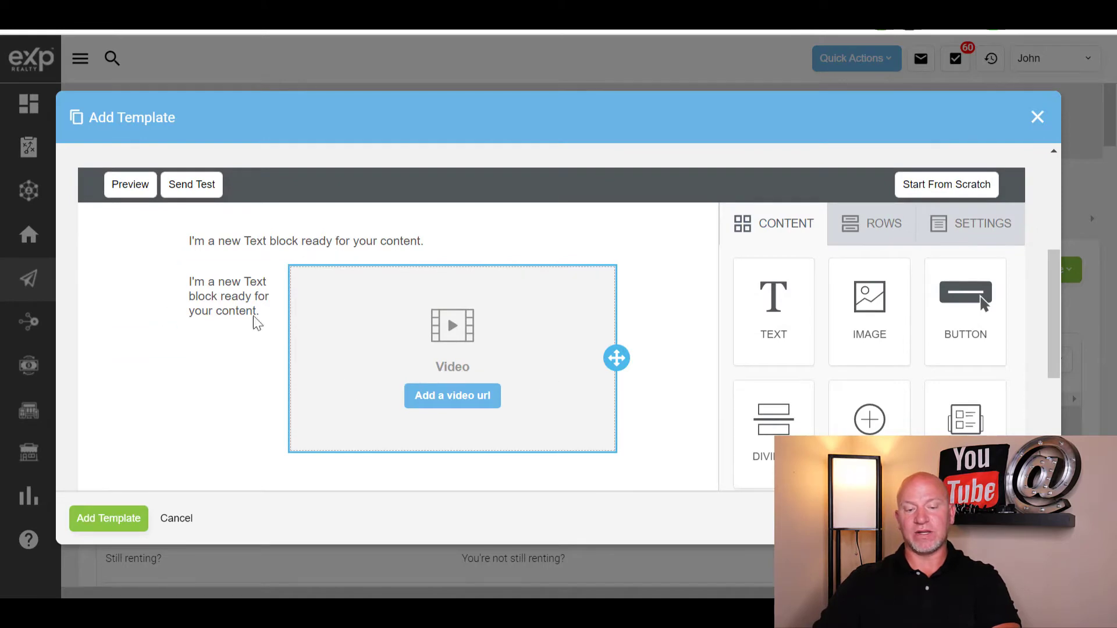
scroll(873, 336, down, 3)
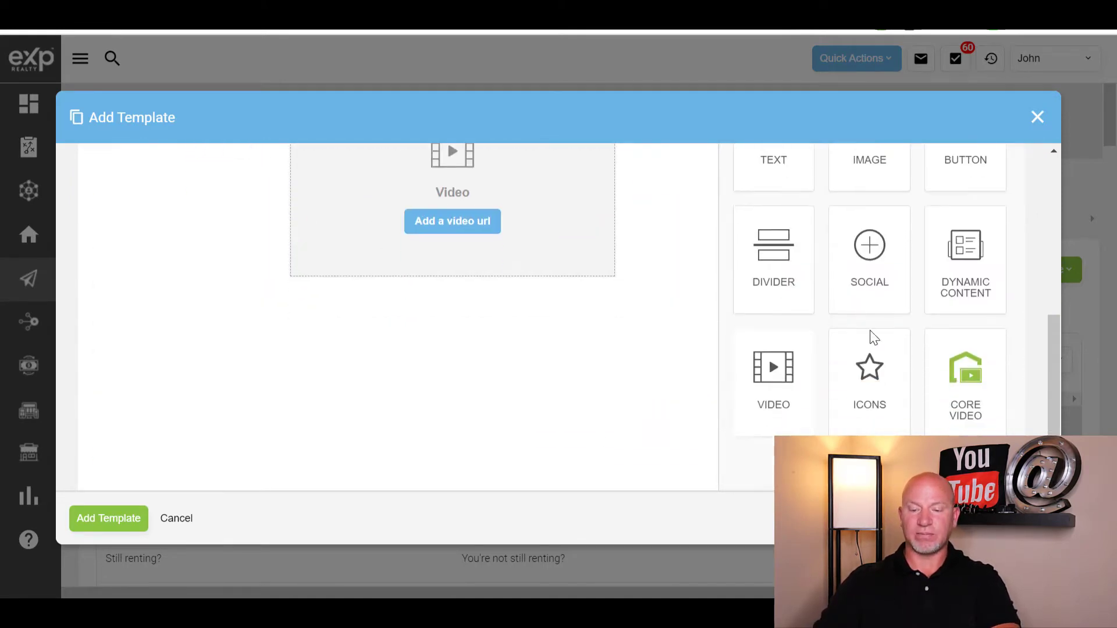
scroll(895, 352, up, 2)
- Add a new row holding Facebook, Twitter, Instagram and LinkedIn social icons
drag(885, 367, 251, 378)
scroll(862, 390, up, 5)
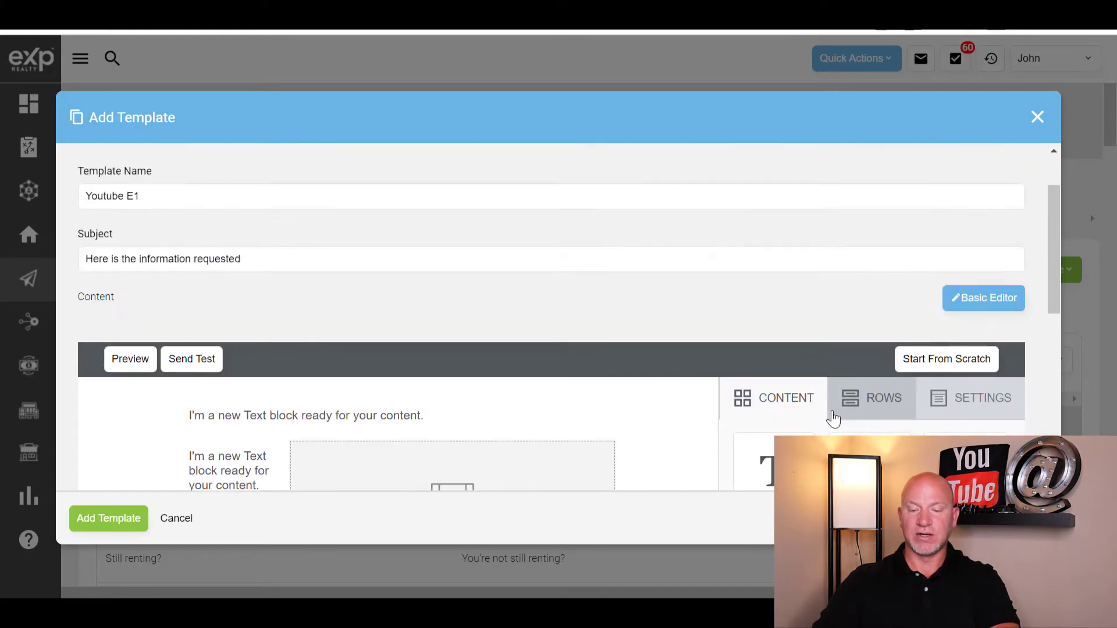
click(833, 418)
scroll(843, 424, down, 3)
drag(829, 309, 297, 448)
scroll(641, 417, down, 3)
scroll(705, 404, up, 5)
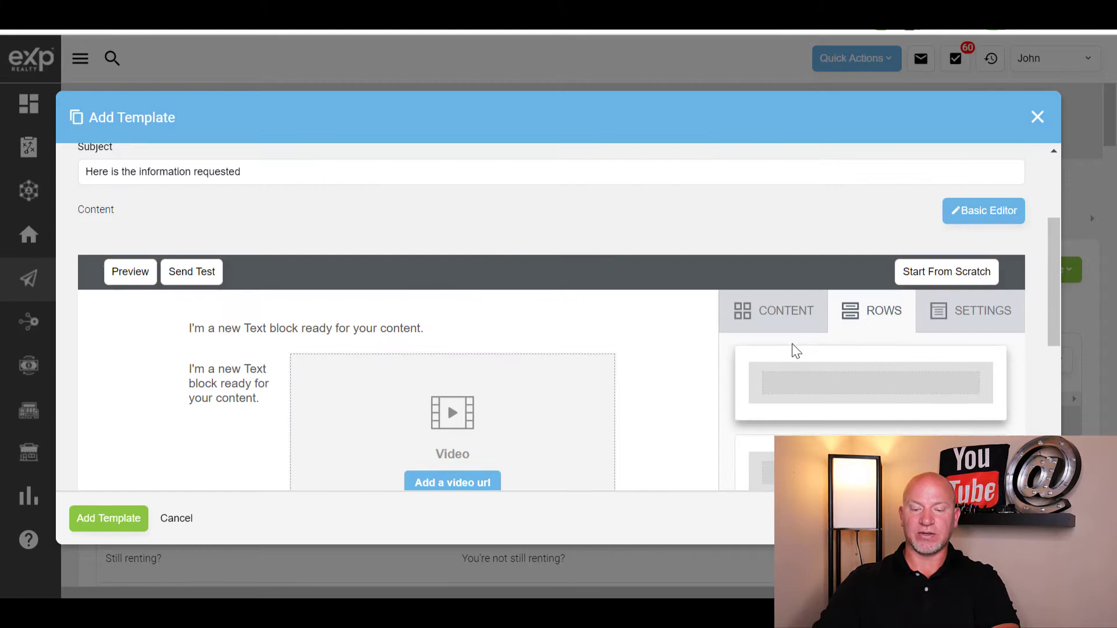
click(780, 314)
scroll(858, 277, down, 3)
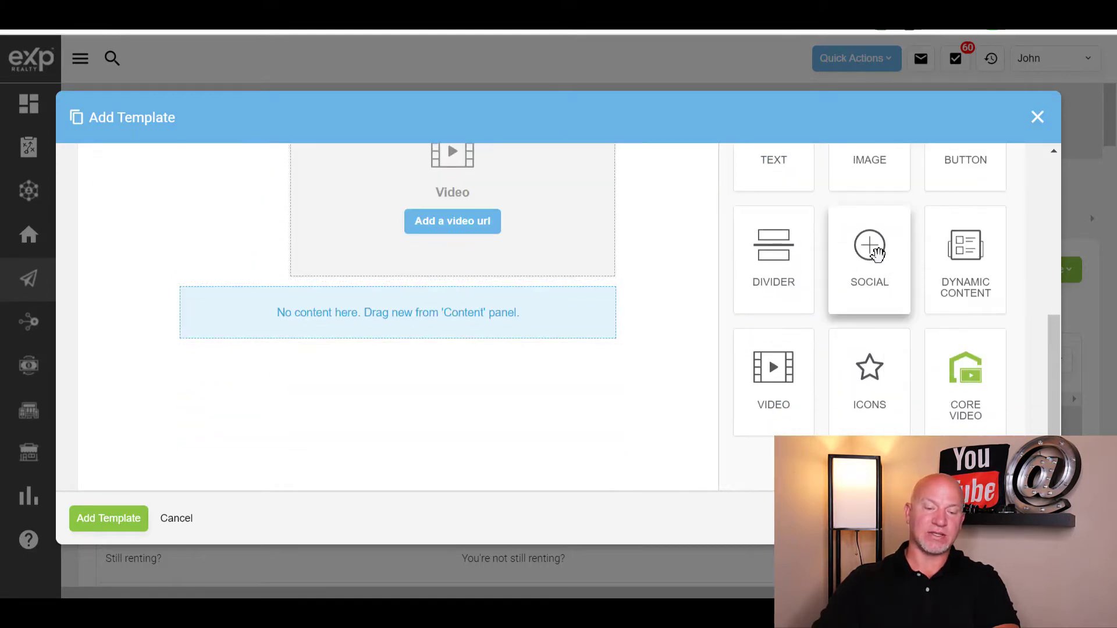
drag(877, 254, 326, 312)
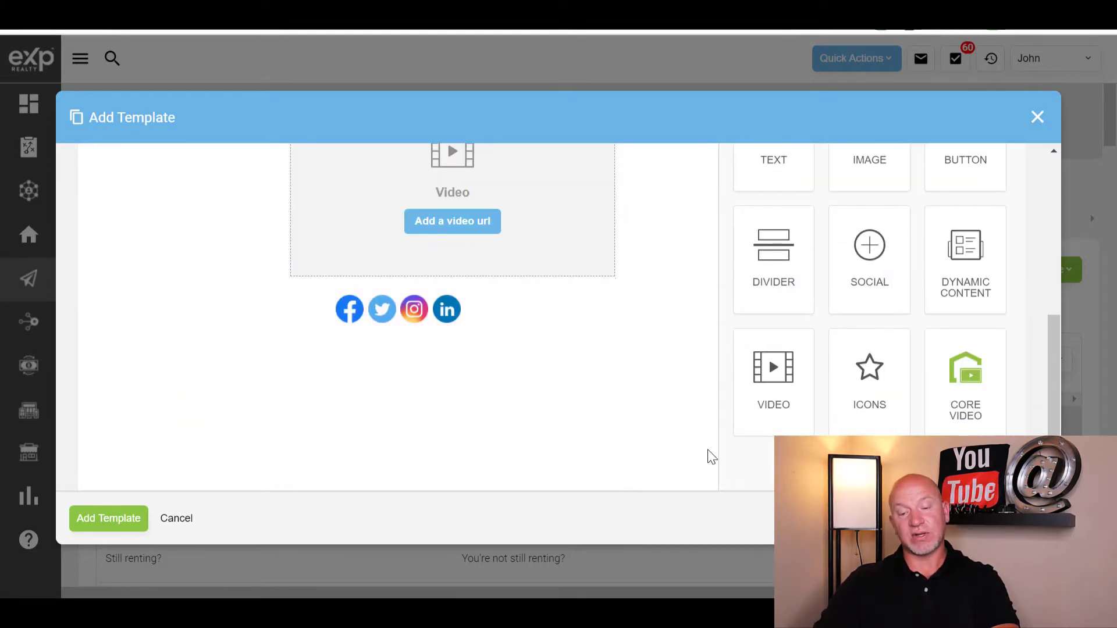
scroll(704, 469, up, 5)
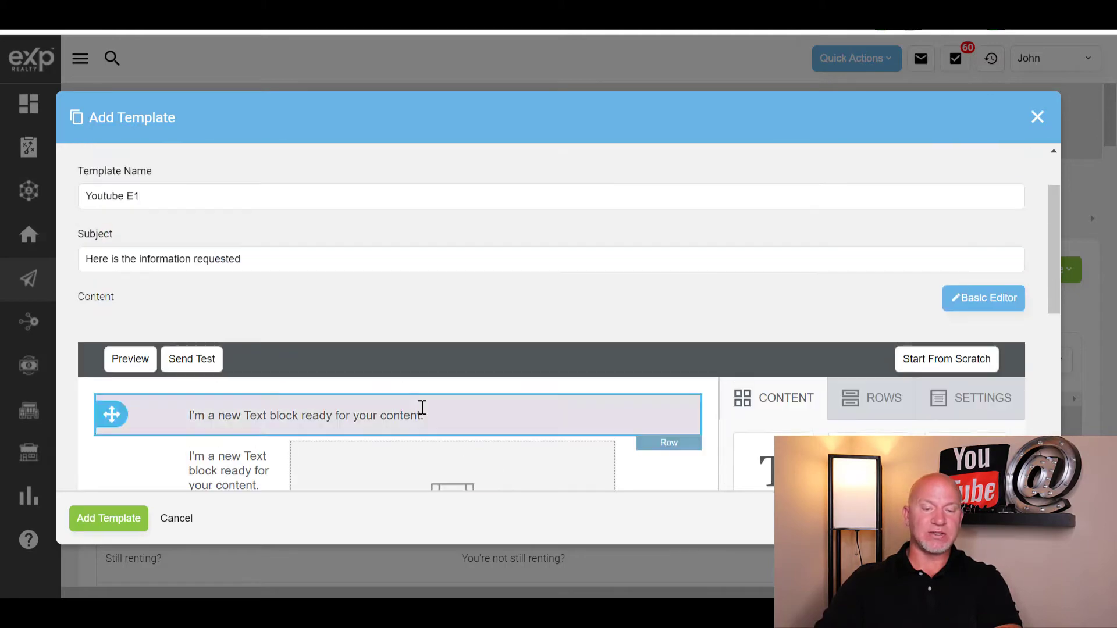
scroll(422, 408, down, 5)
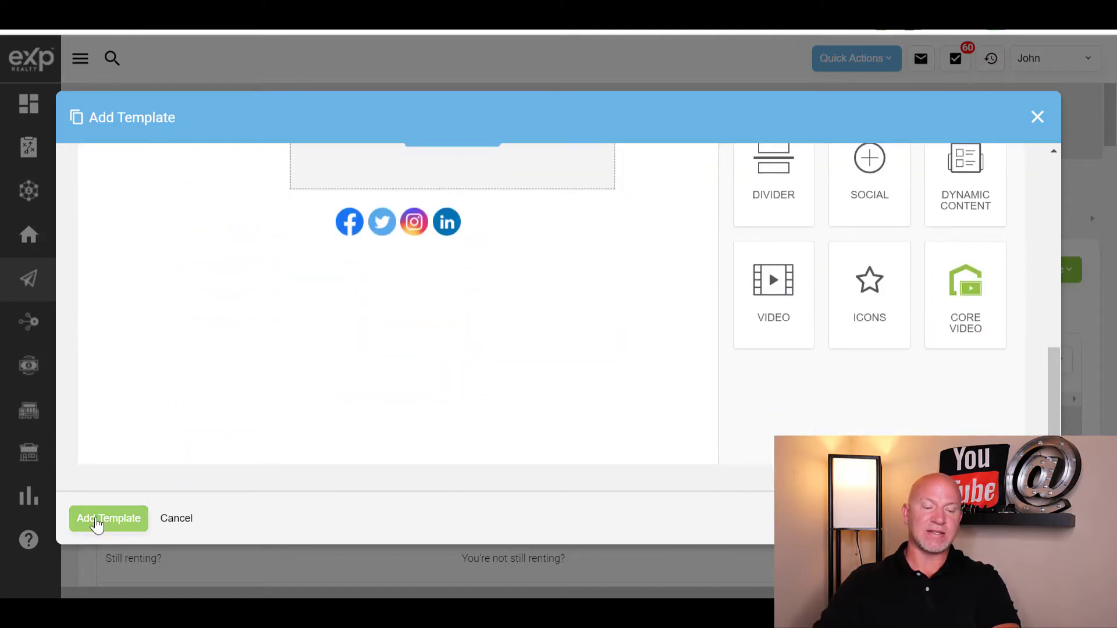
- Save the Youtube E1 email template and start a text template named Youtube T1
click(98, 523)
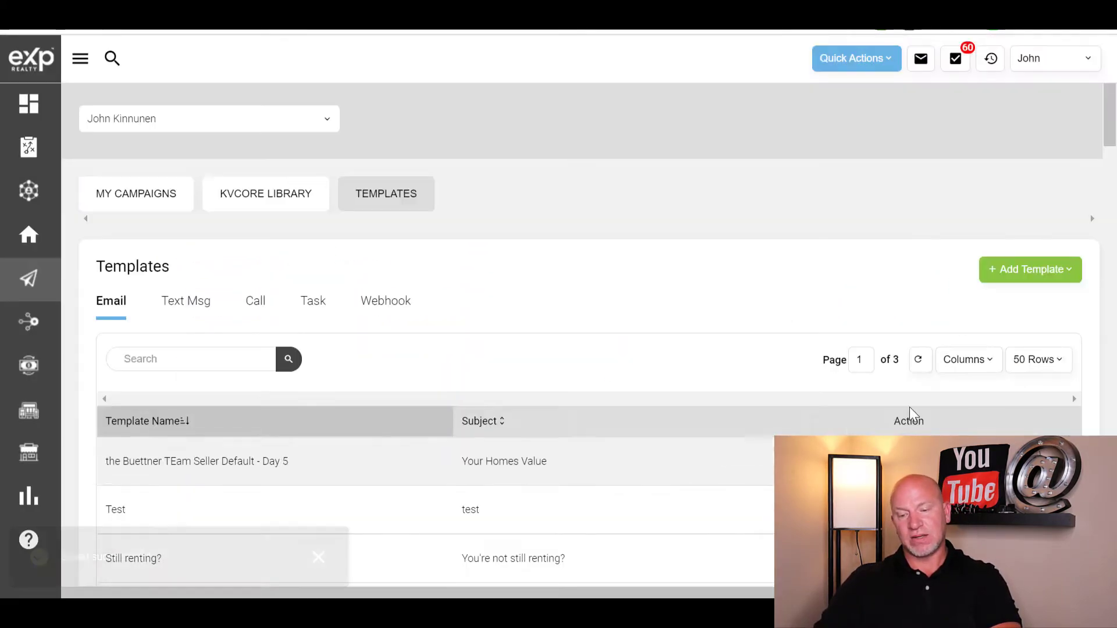
click(1052, 272)
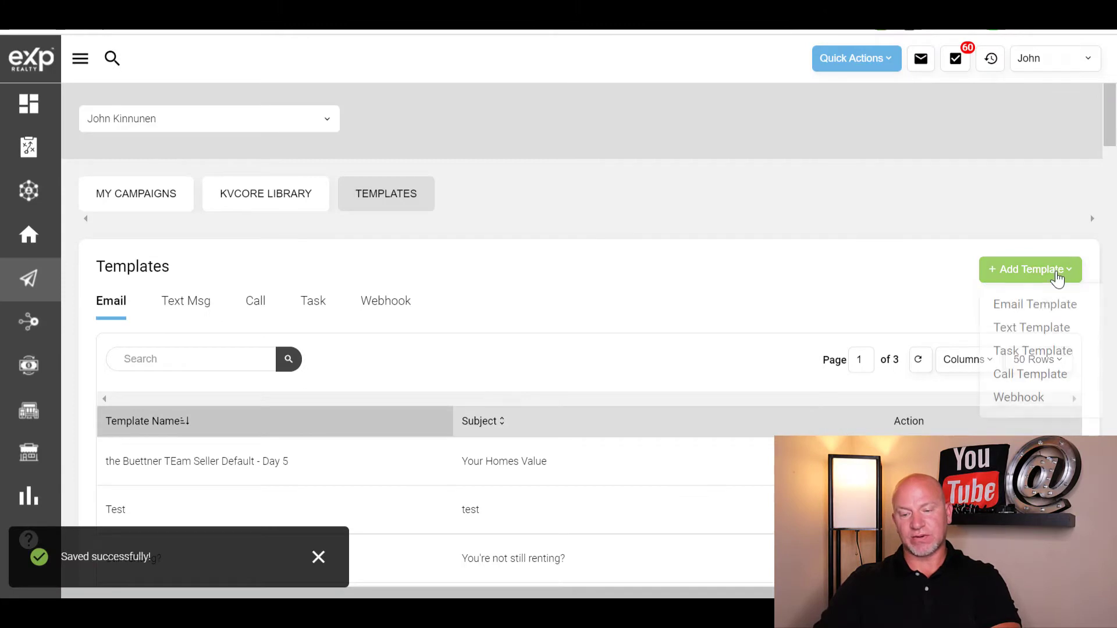
click(1046, 330)
click(285, 272)
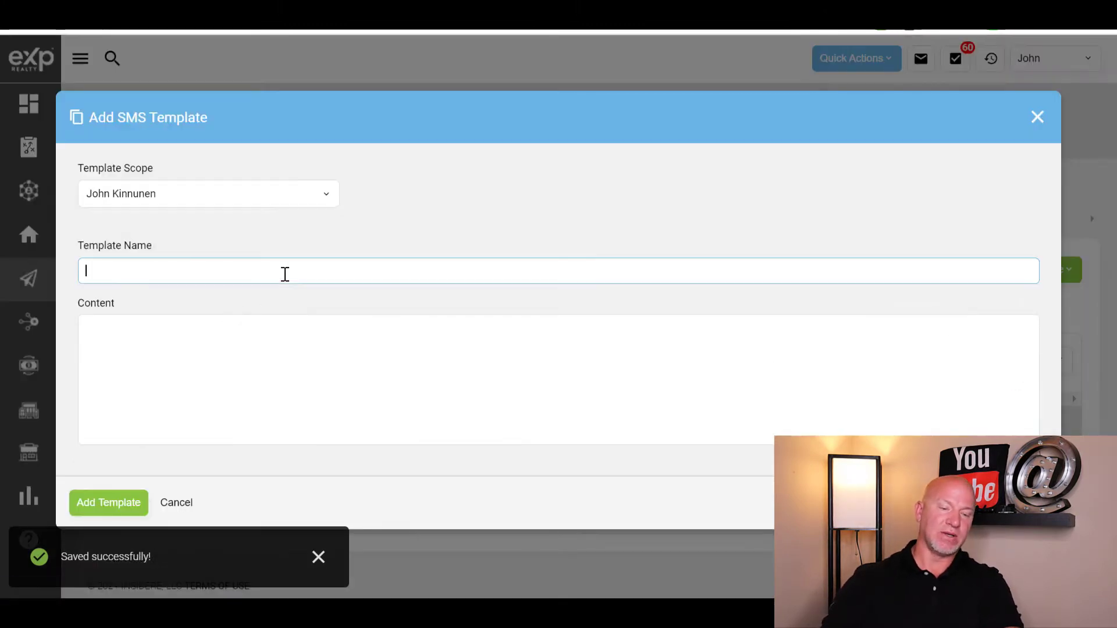
text(Y)
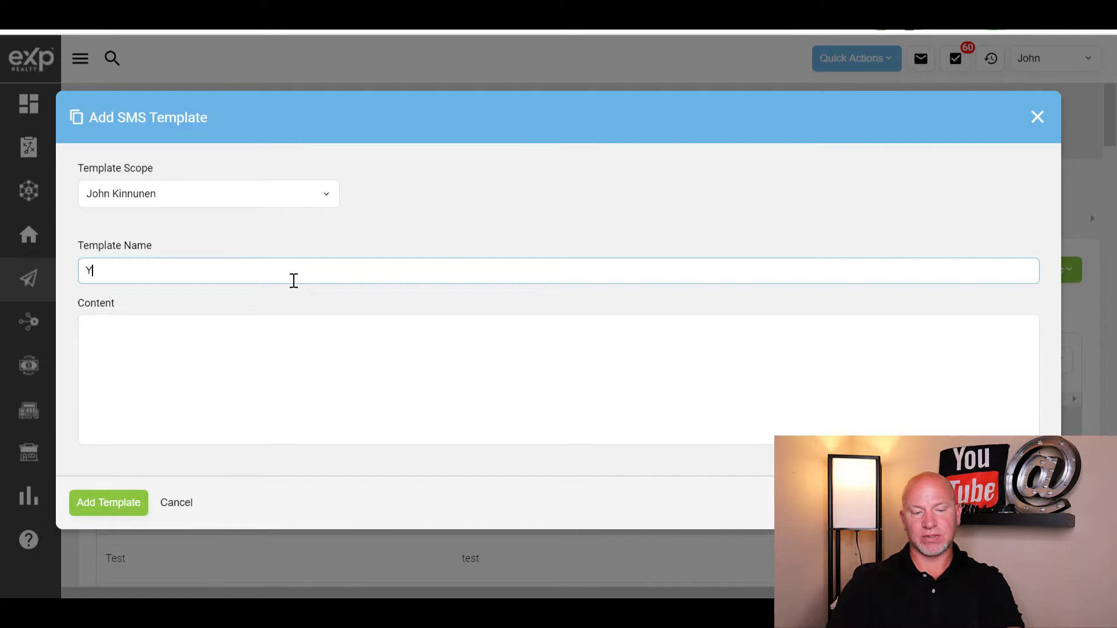
text(outube T1)
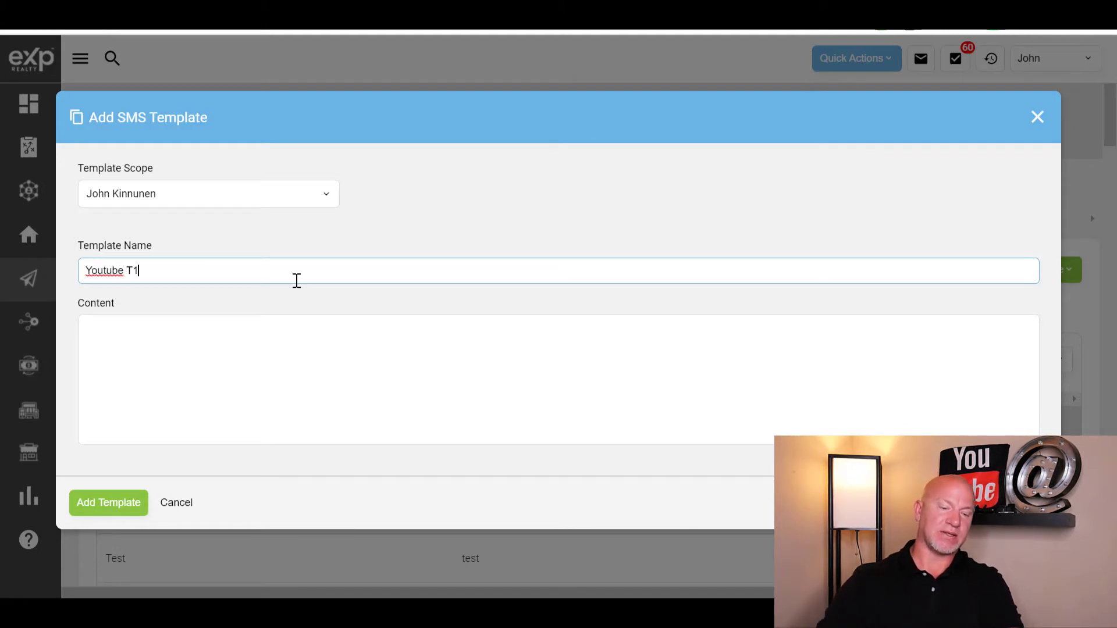
- Write a message thanking the lead for subscribing, correct 'gettting' to 'getting', and save it
click(308, 335)
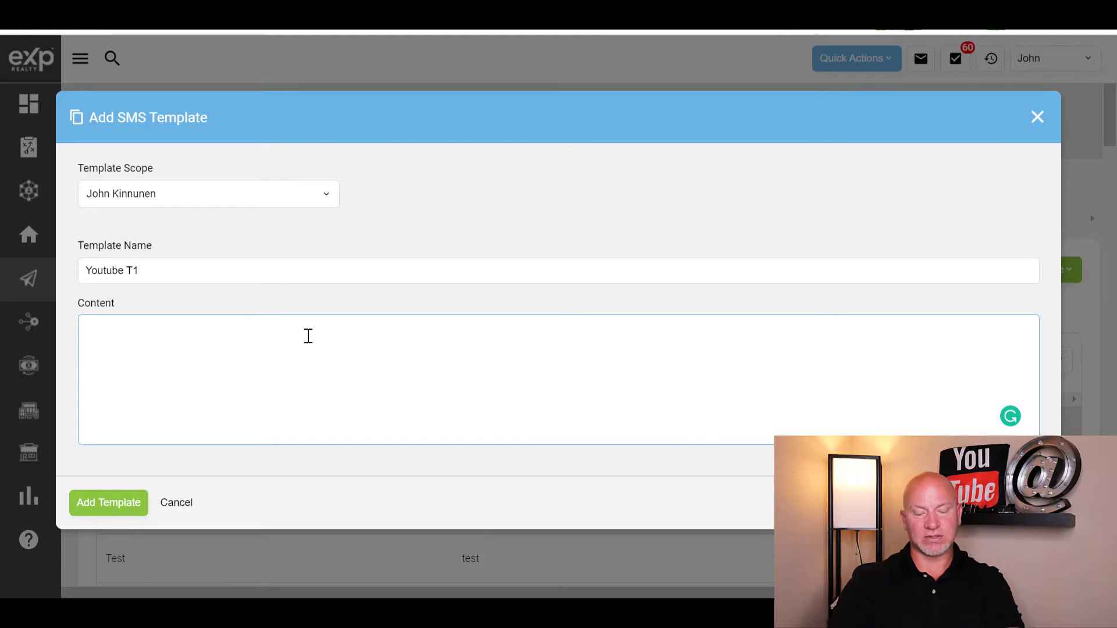
text(Hello thank you for)
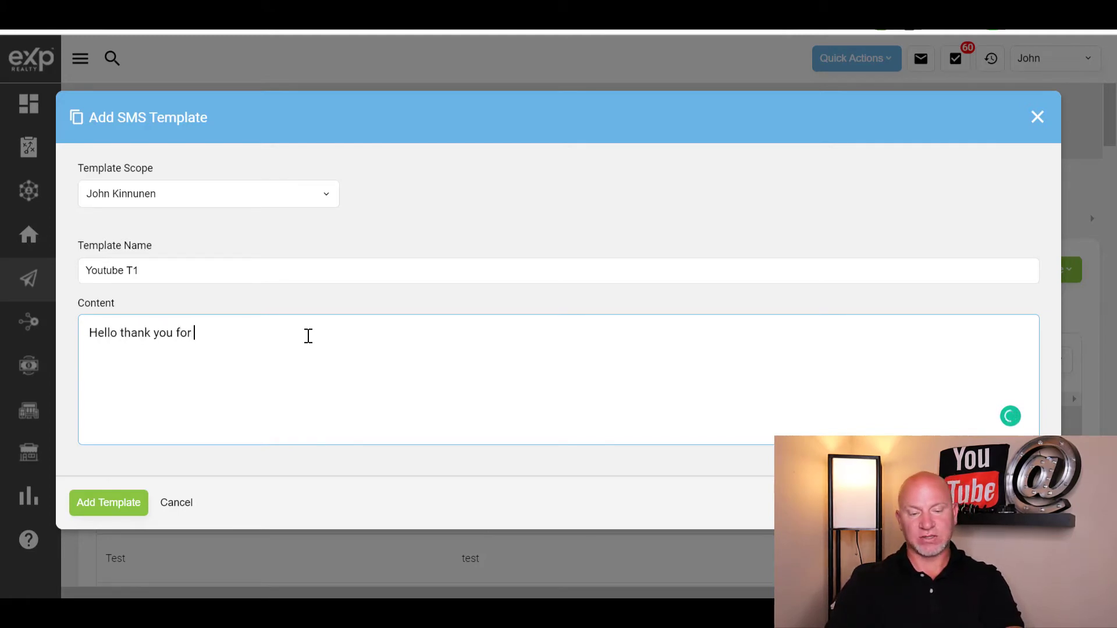
text( subscribing. I look forward to gettting to know you.)
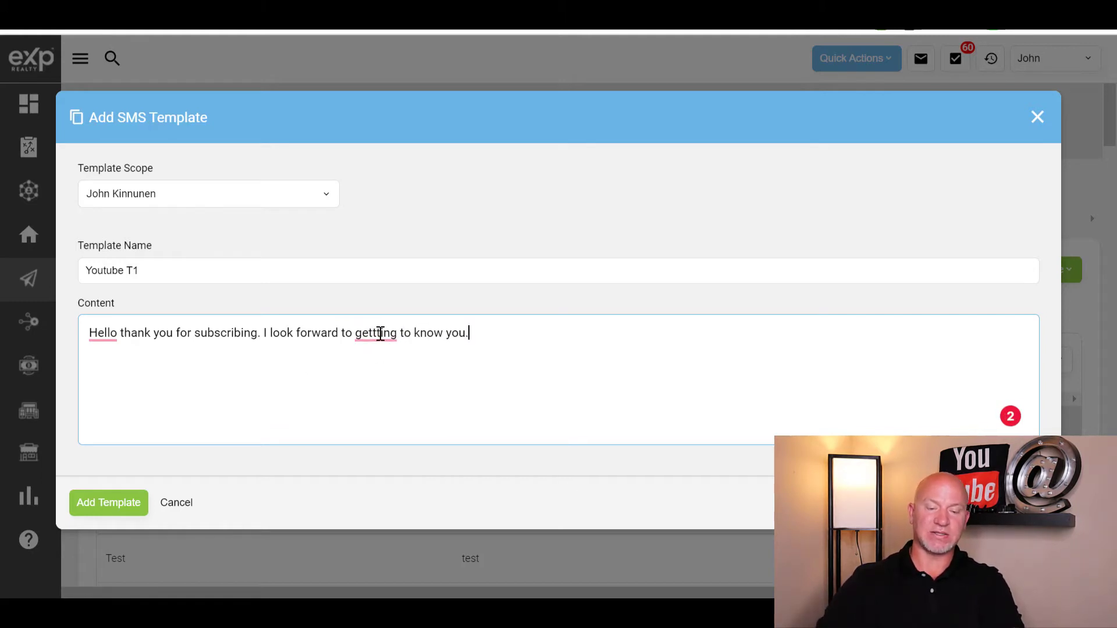
click(381, 334)
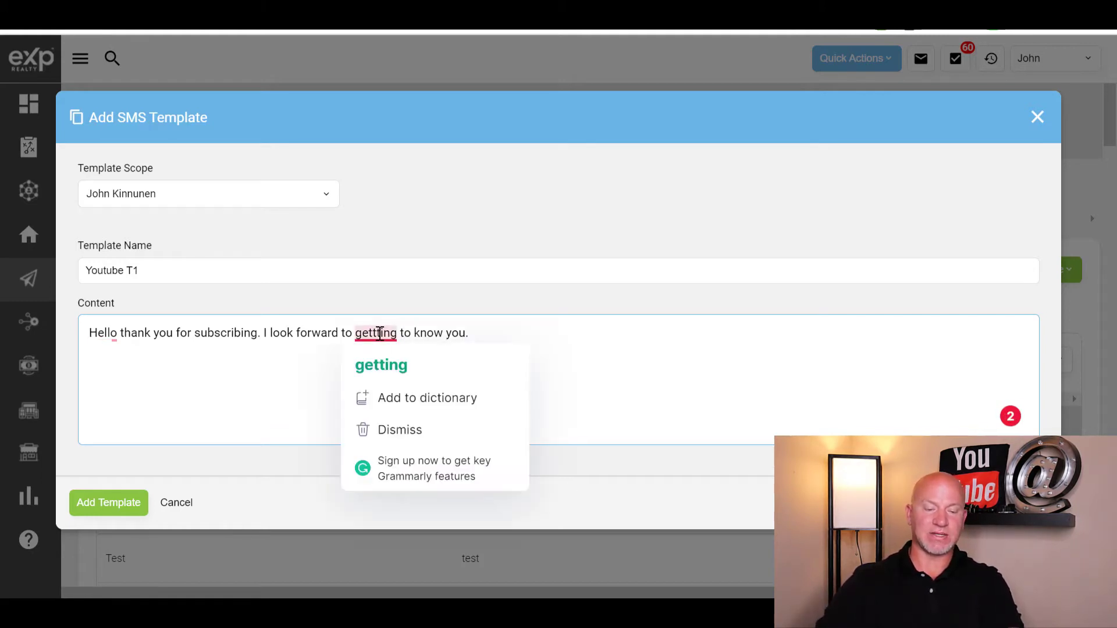
click(379, 364)
click(107, 511)
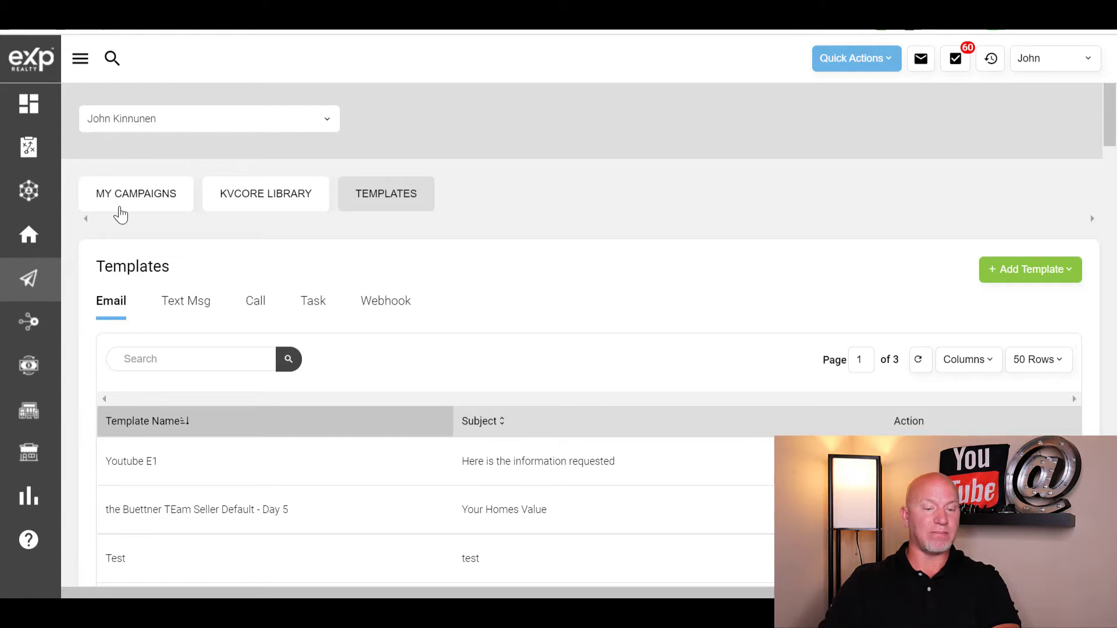
- Start a new campaign from My Campaigns triggered when the hashtag is #youtube1
click(134, 201)
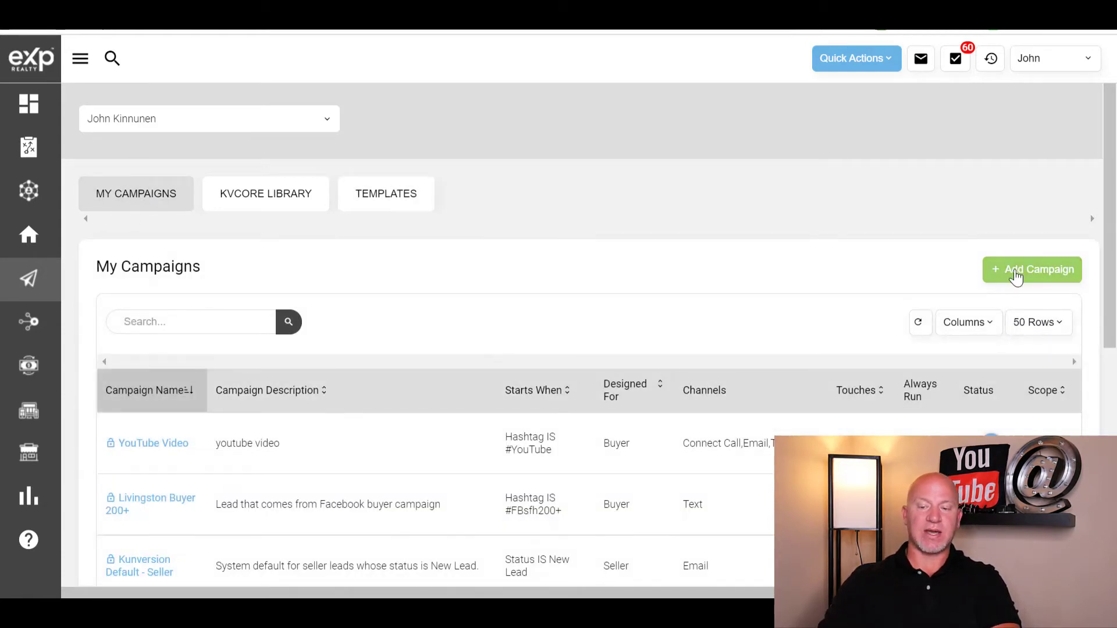
click(1015, 277)
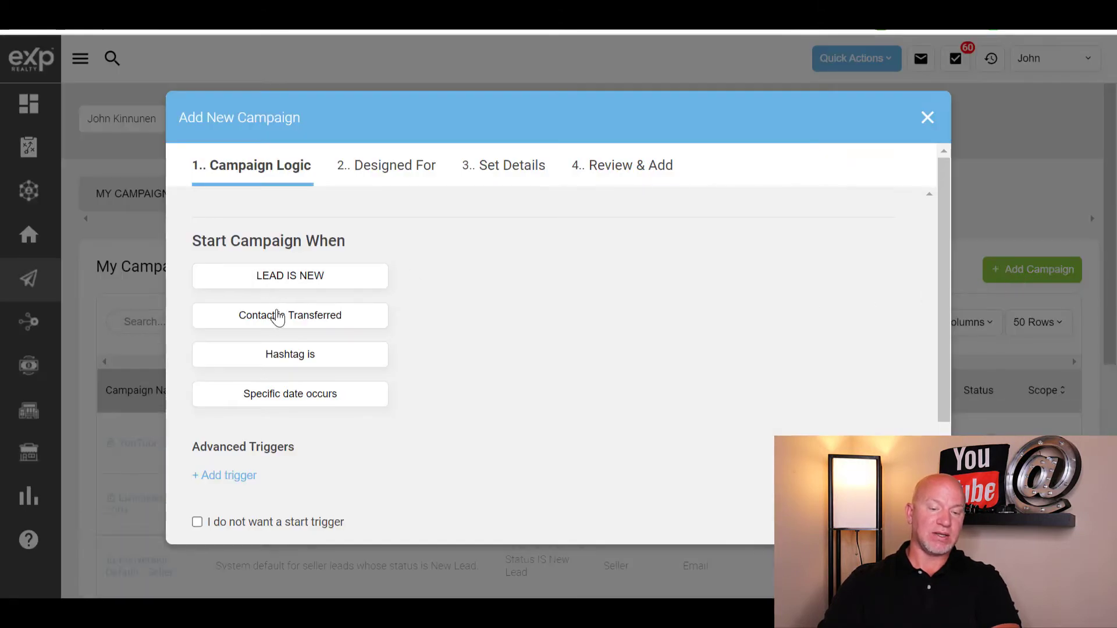
click(301, 361)
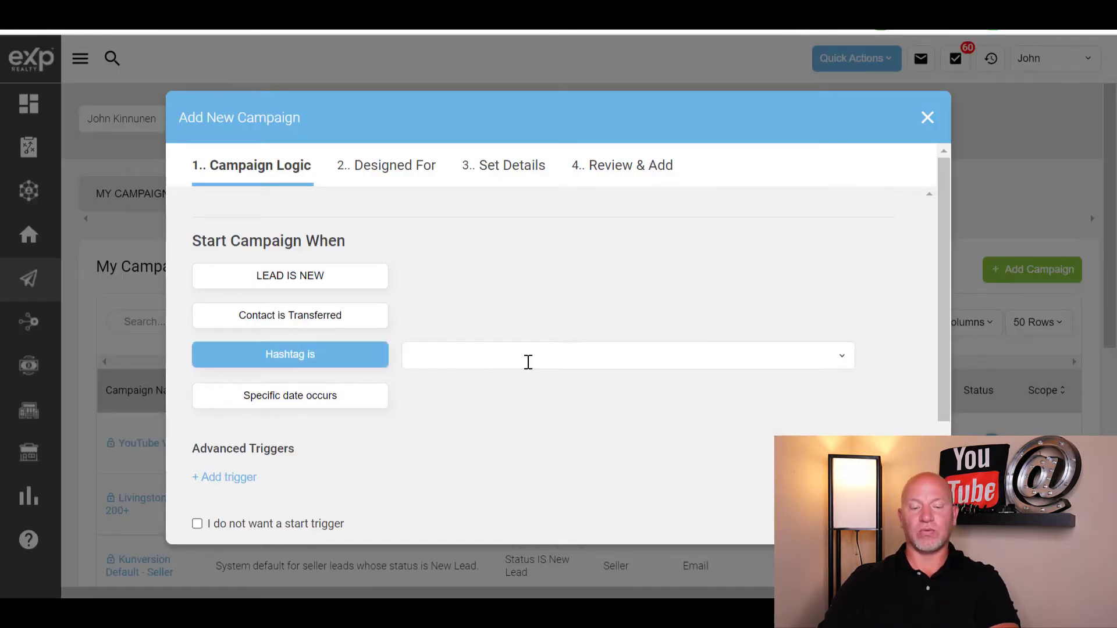
click(468, 365)
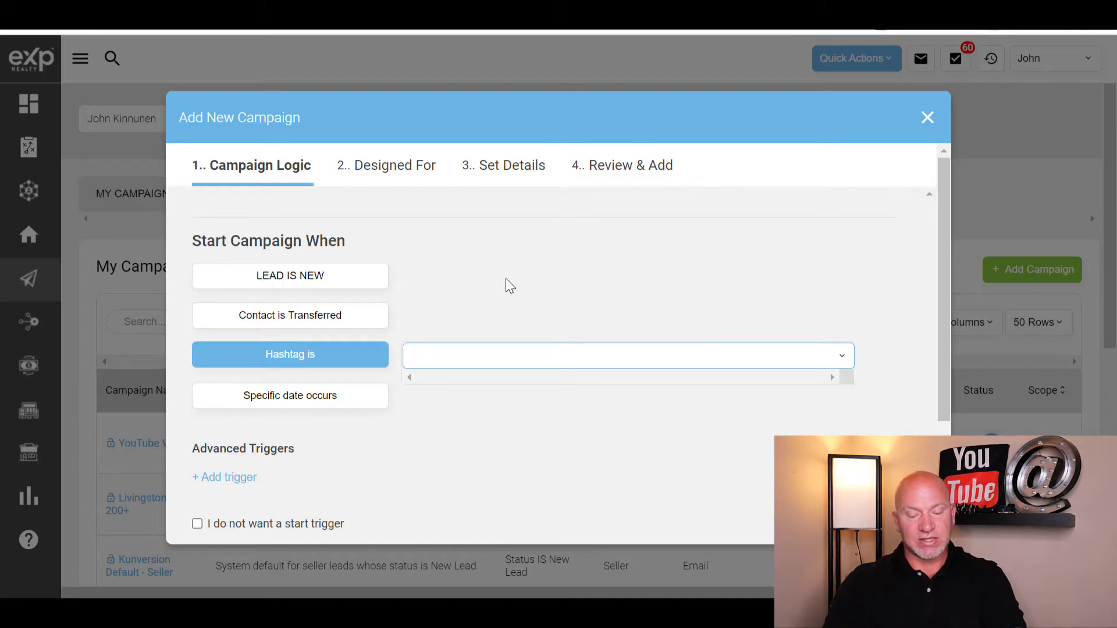
text(#youtube1)
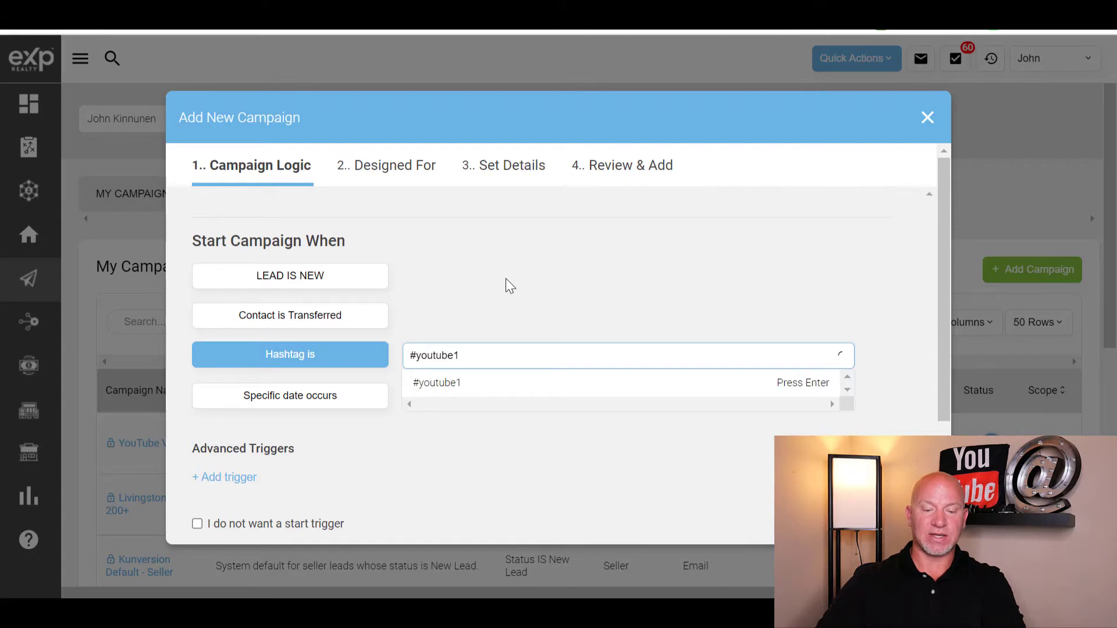
click(463, 391)
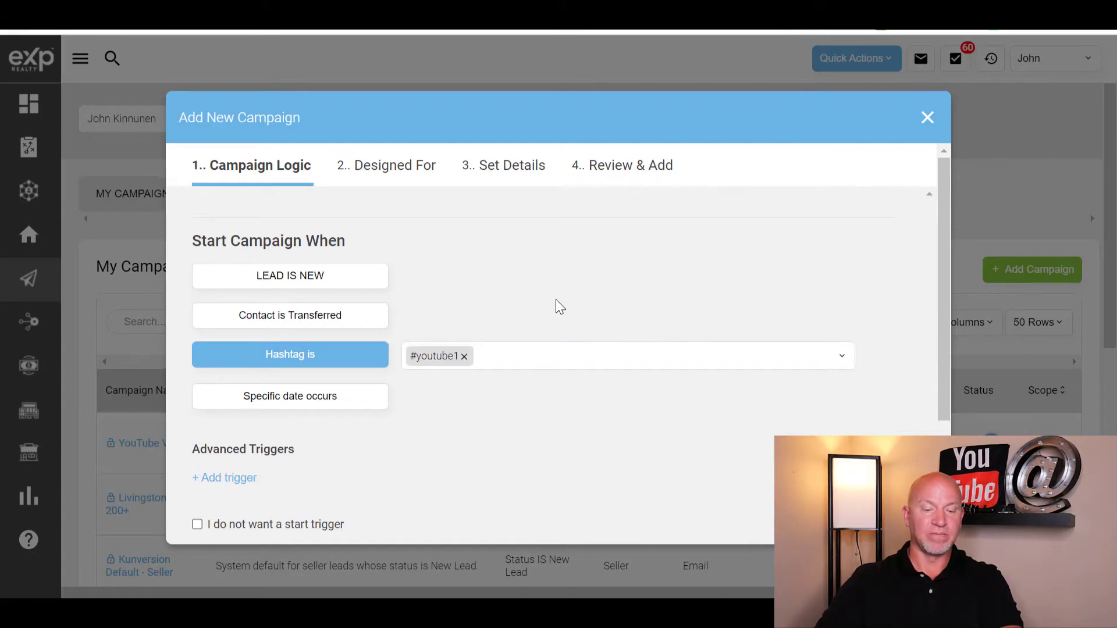
- Keep the campaign designed for Buyer leads
scroll(557, 300, down, 3)
click(197, 520)
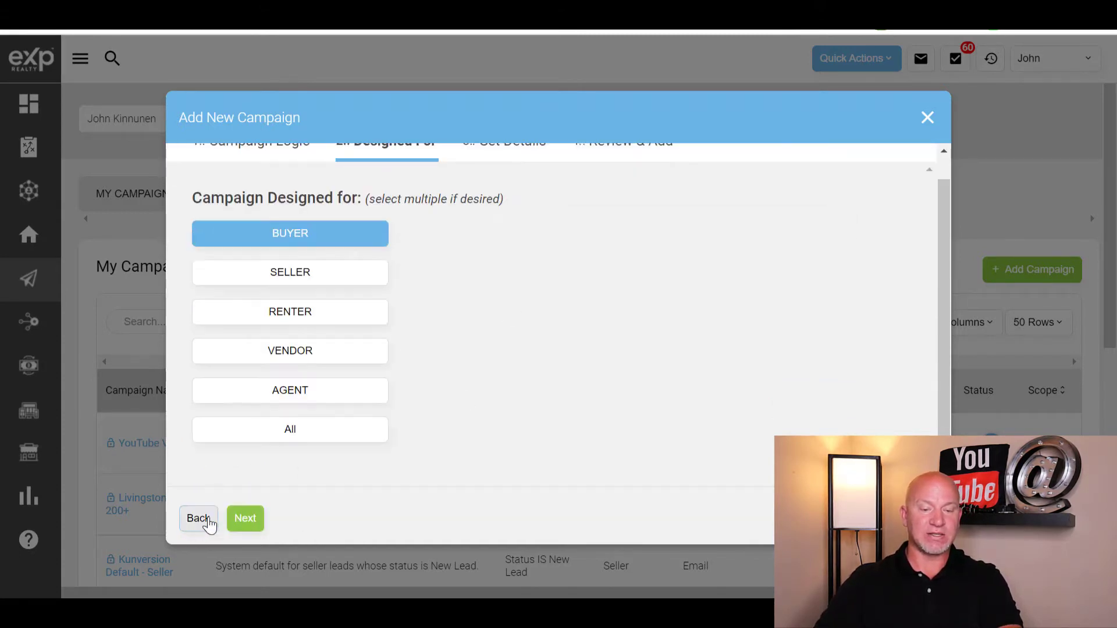
click(302, 232)
click(302, 237)
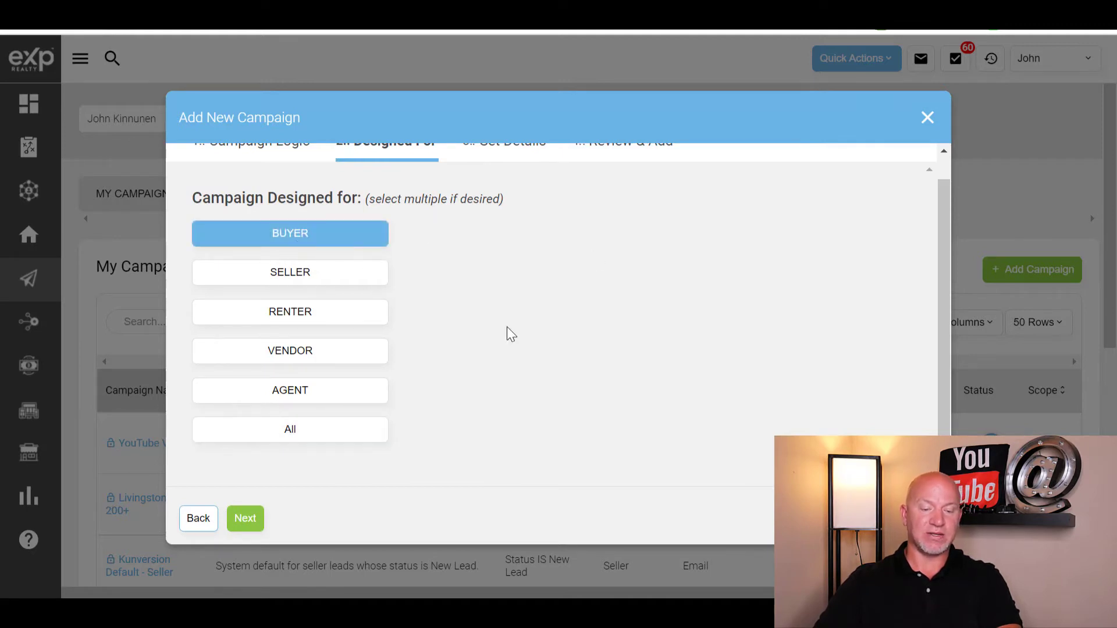
click(256, 518)
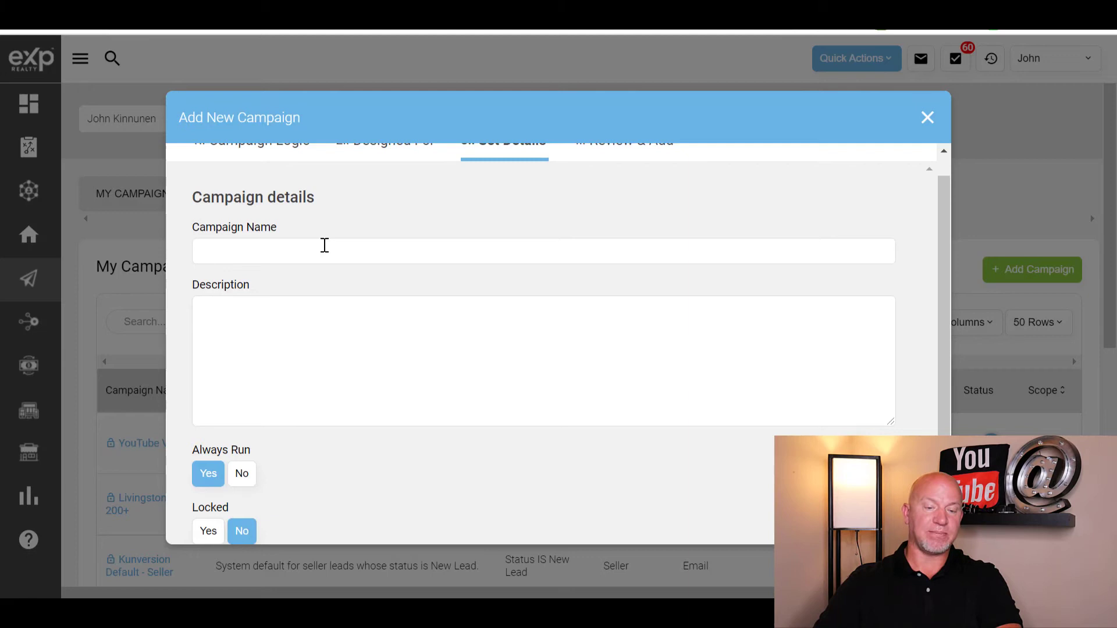
- Name the campaign Youtube Buyer Leads with description 'jsdlkfj' and finish creating it
click(325, 245)
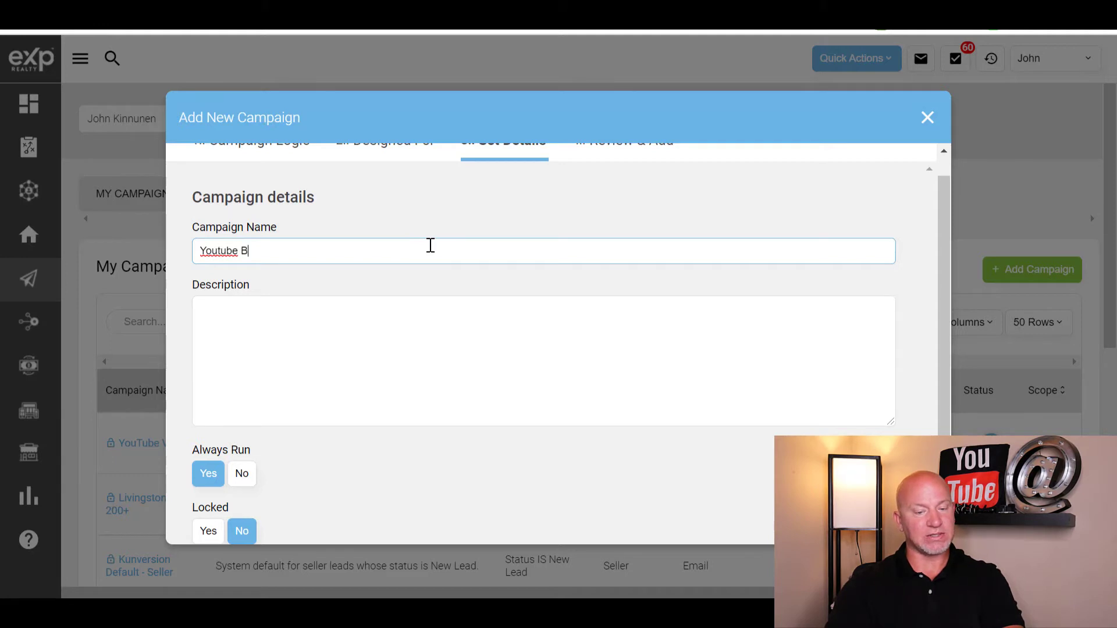
text(Youtube Buyer Leads)
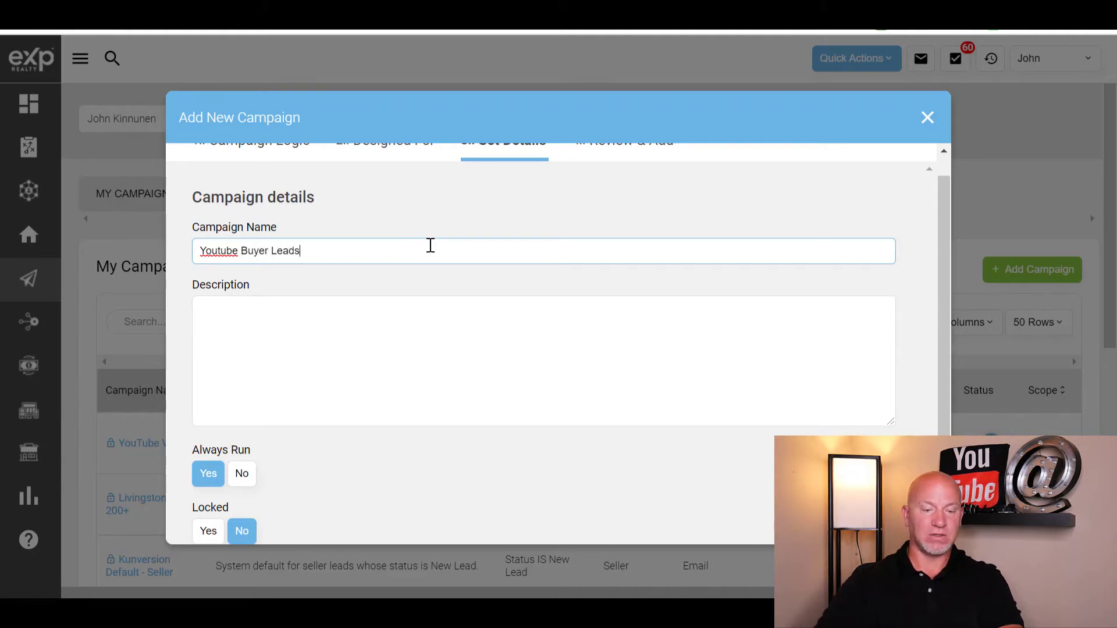
click(400, 312)
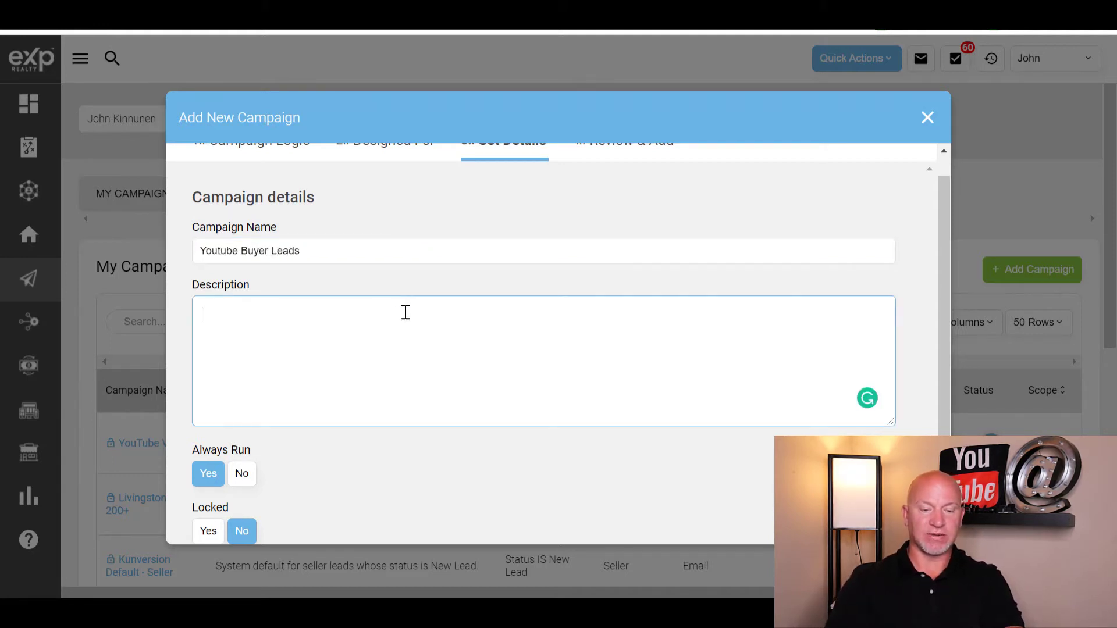
text(jsdlkfj)
scroll(359, 386, down, 3)
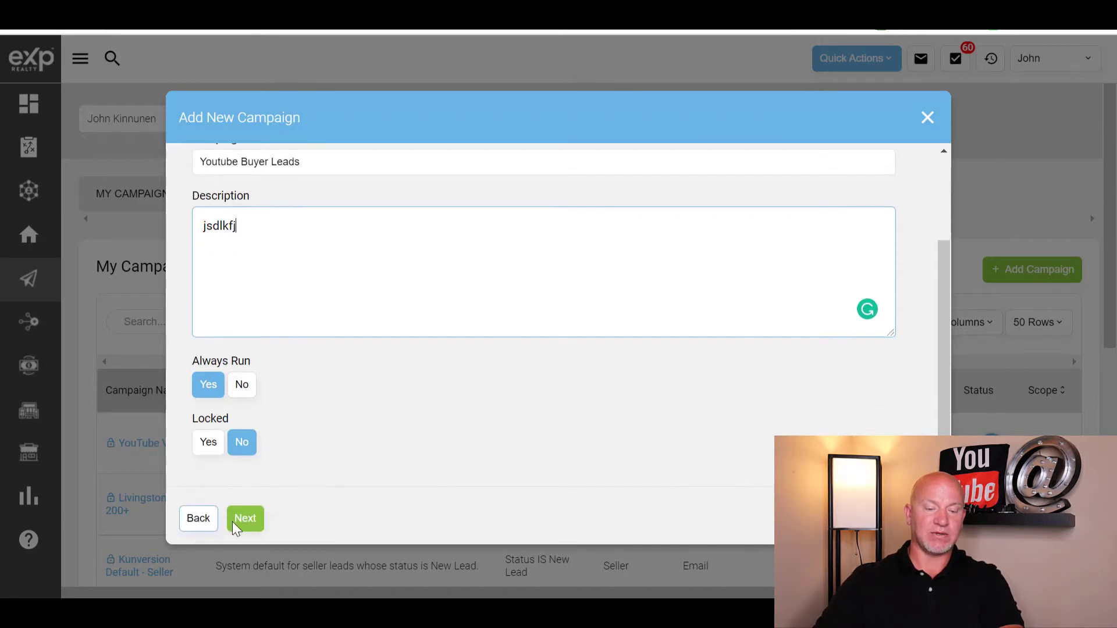
click(251, 524)
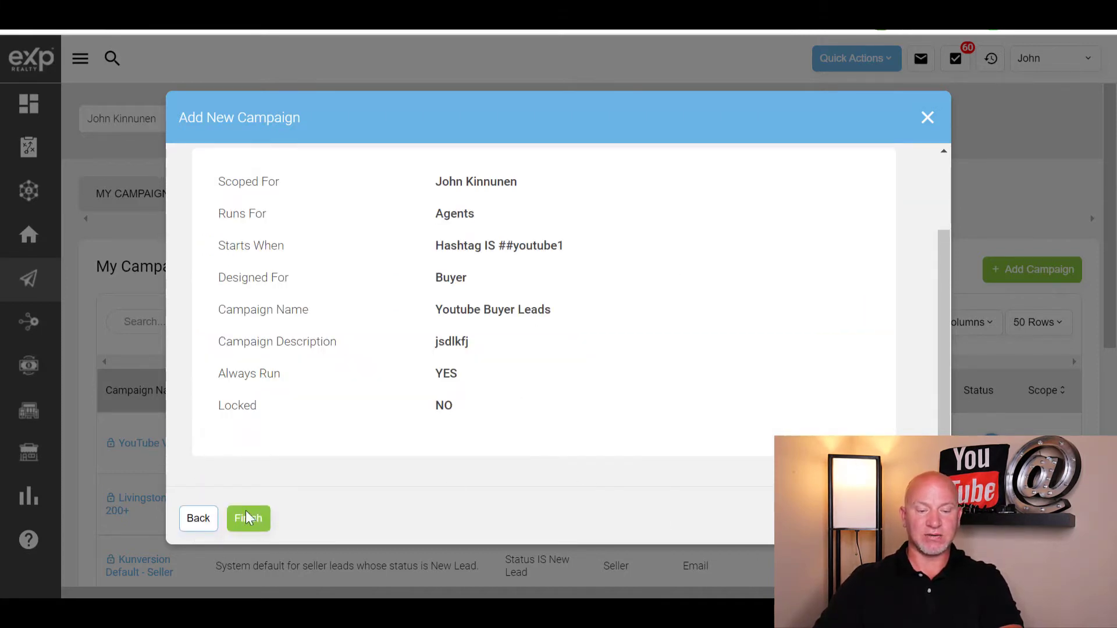
click(249, 524)
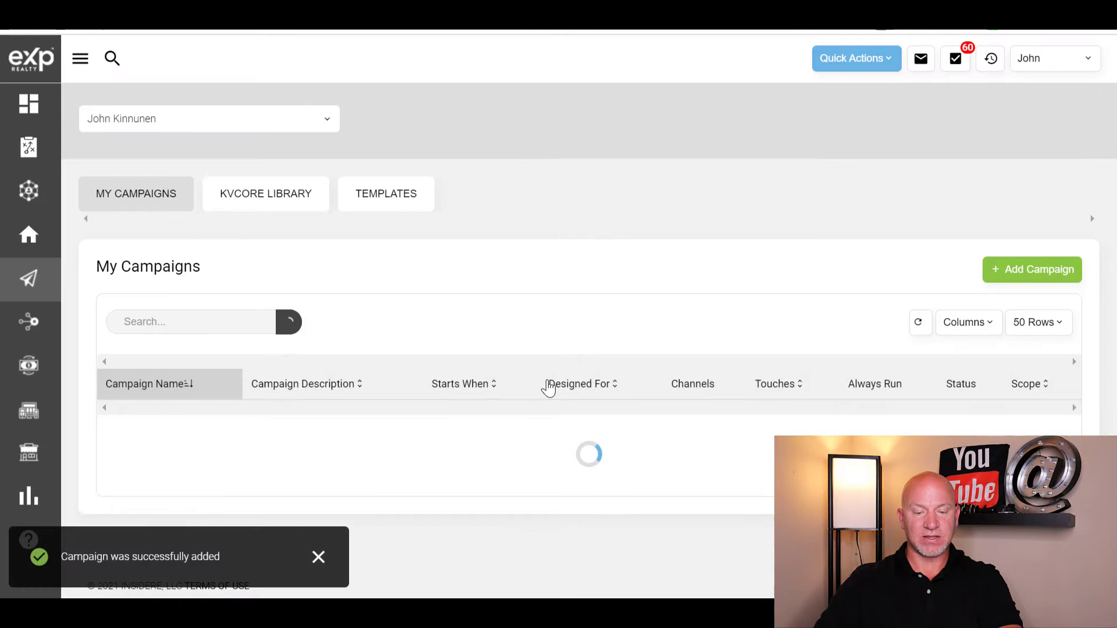
- Check the ##youtube1 start trigger in the list and open the Youtube Buyer Leads campaign
scroll(480, 213, down, 3)
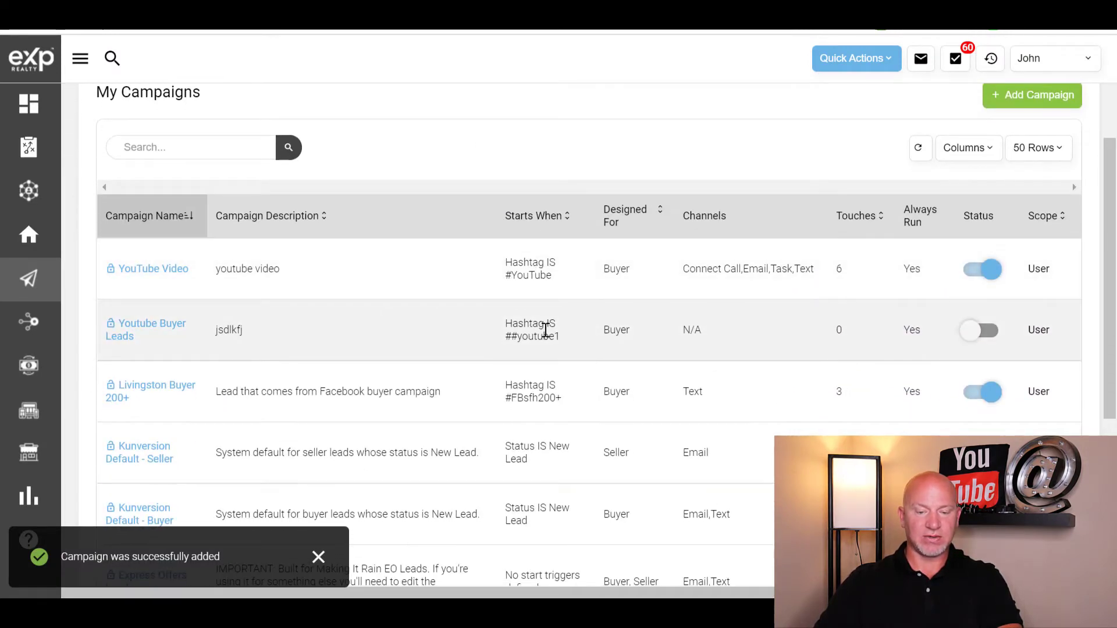
triple_click(531, 324)
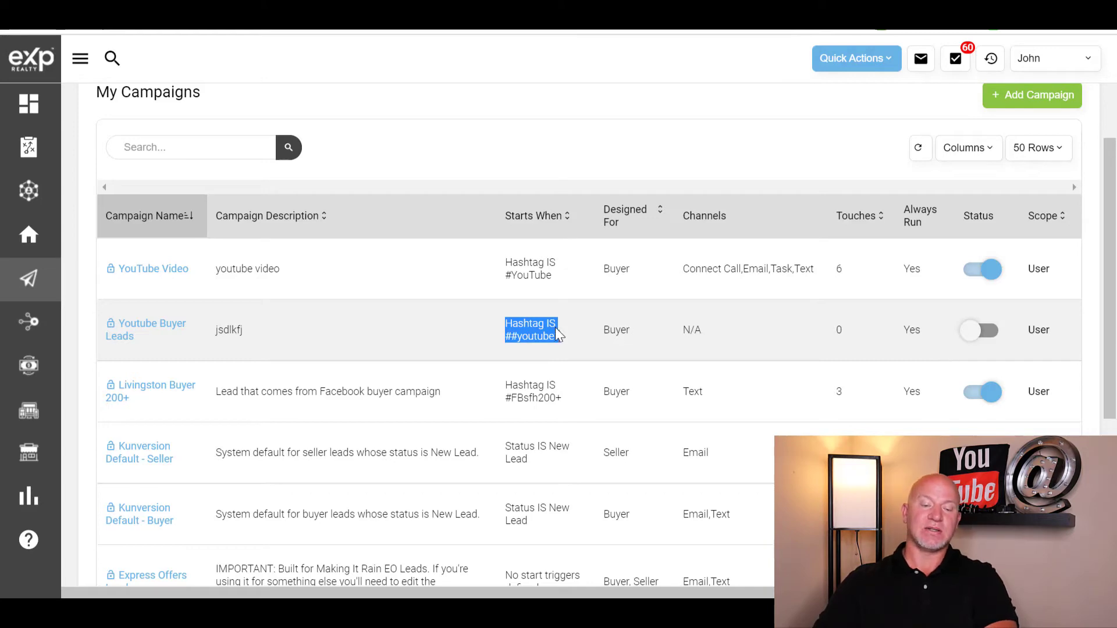
click(149, 330)
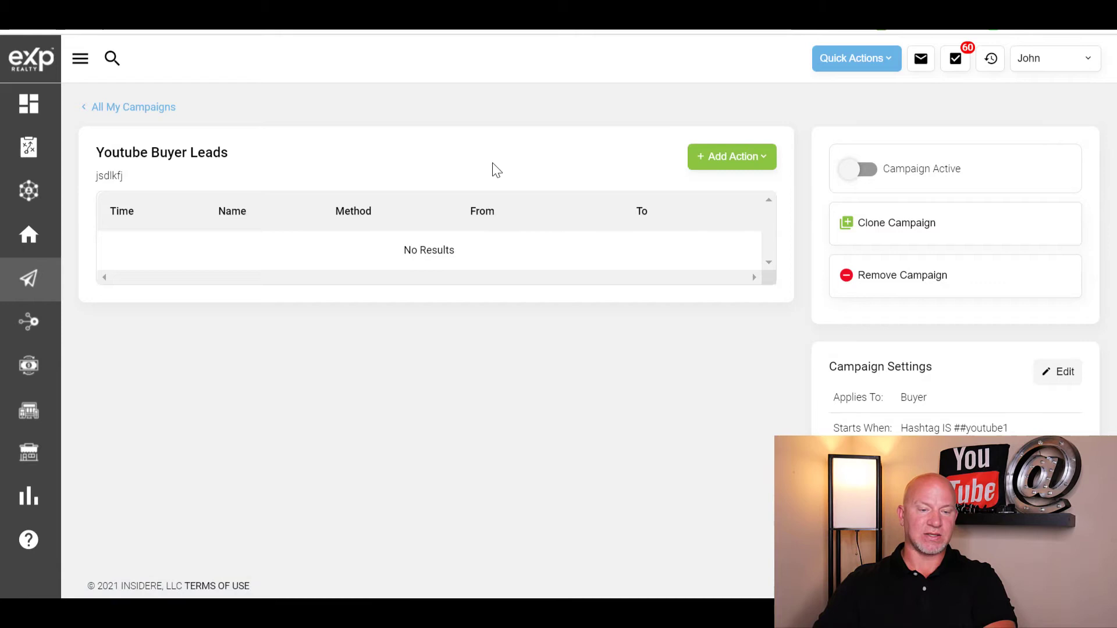
click(95, 108)
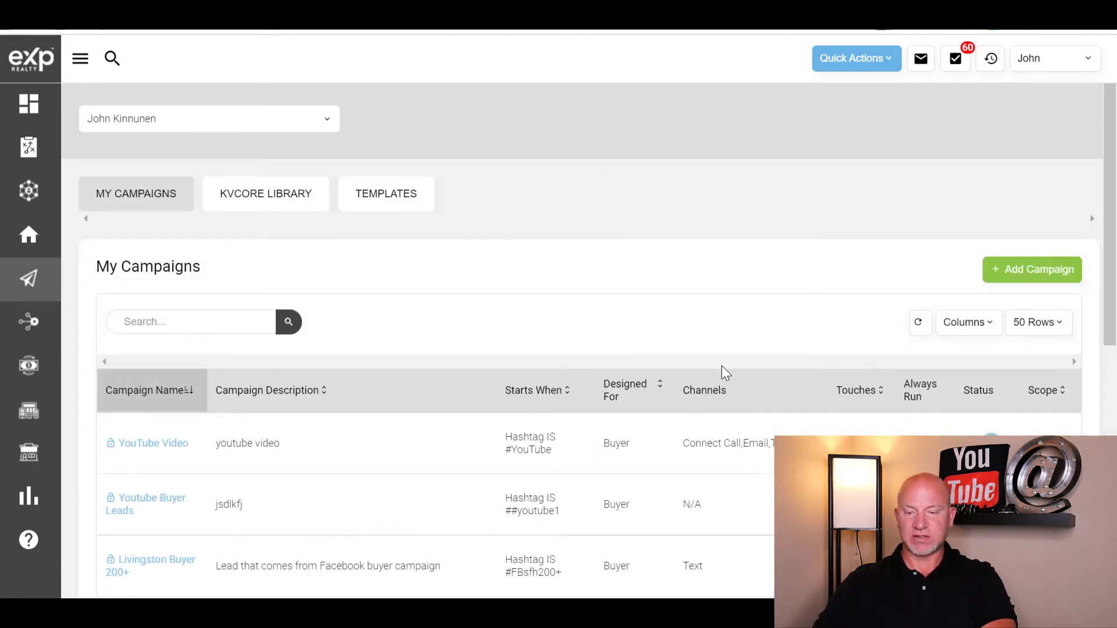
scroll(724, 369, down, 3)
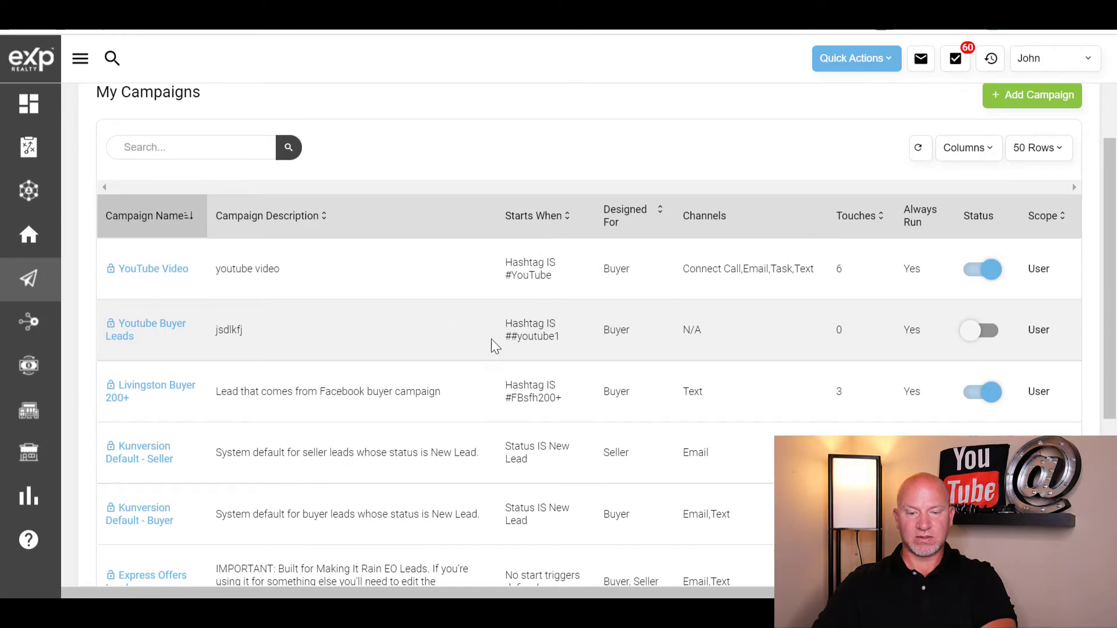
click(149, 327)
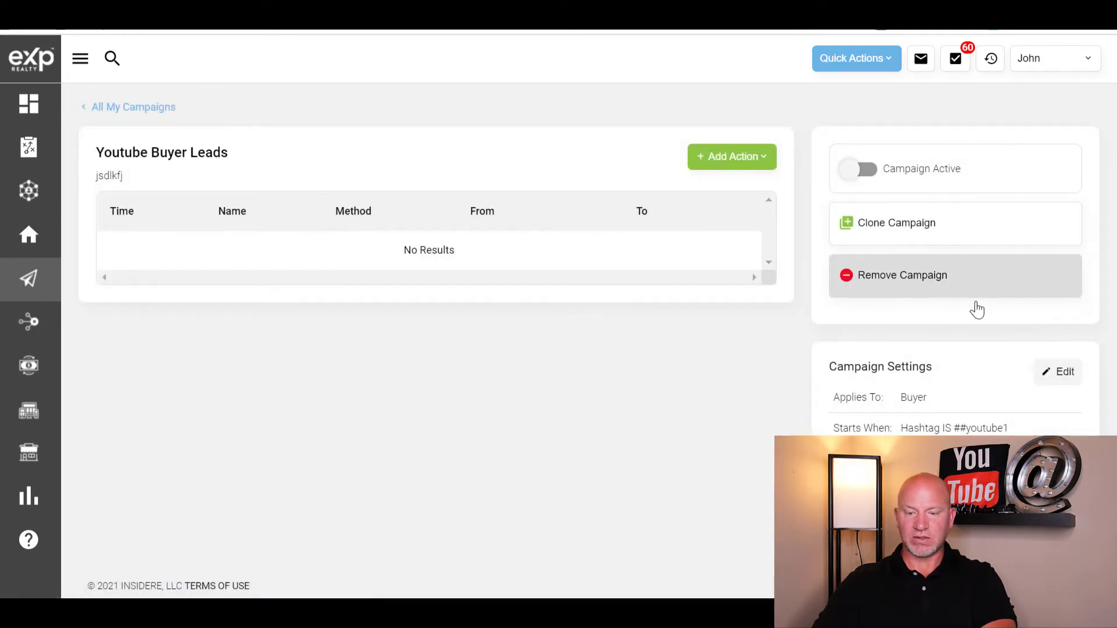
- Replace the #youtube1 start trigger with the hashtag youtube12
click(1057, 371)
scroll(444, 348, down, 2)
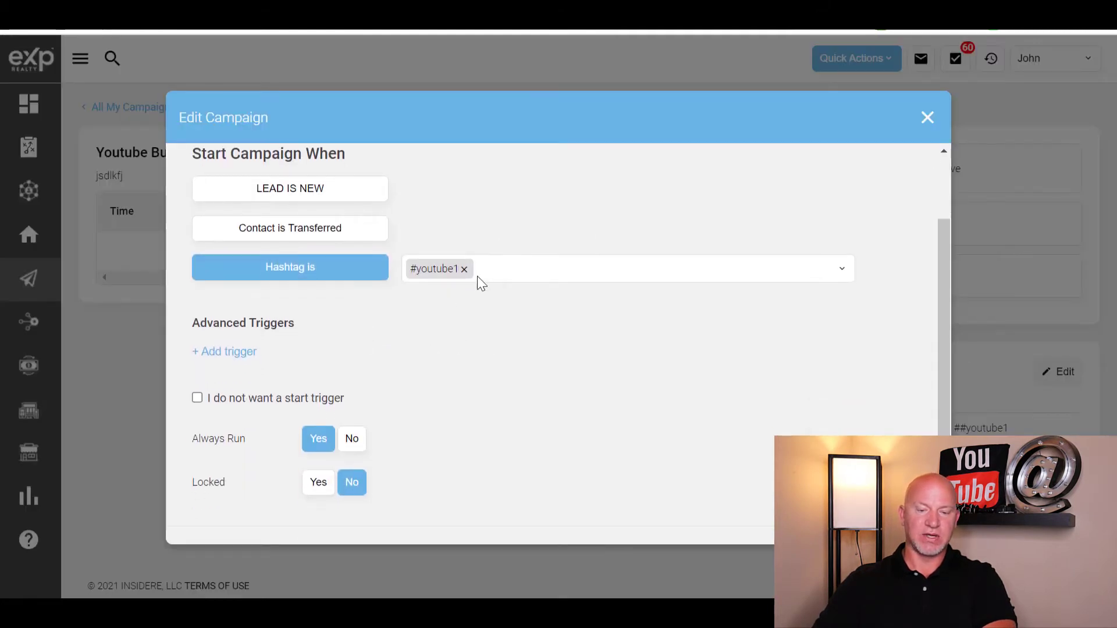
click(464, 269)
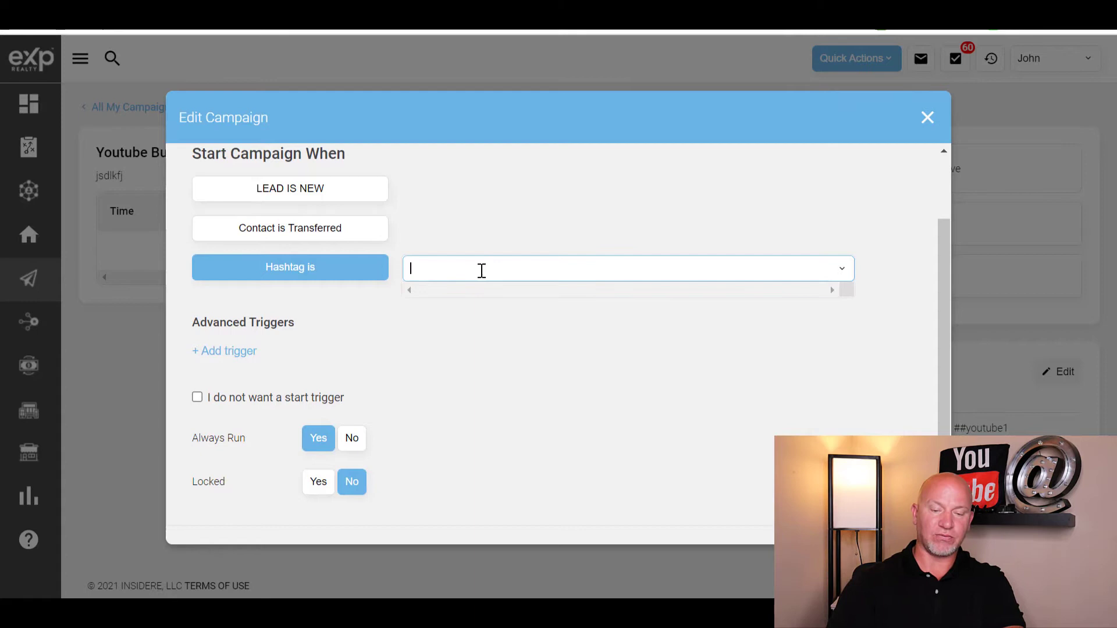
text(youtube12)
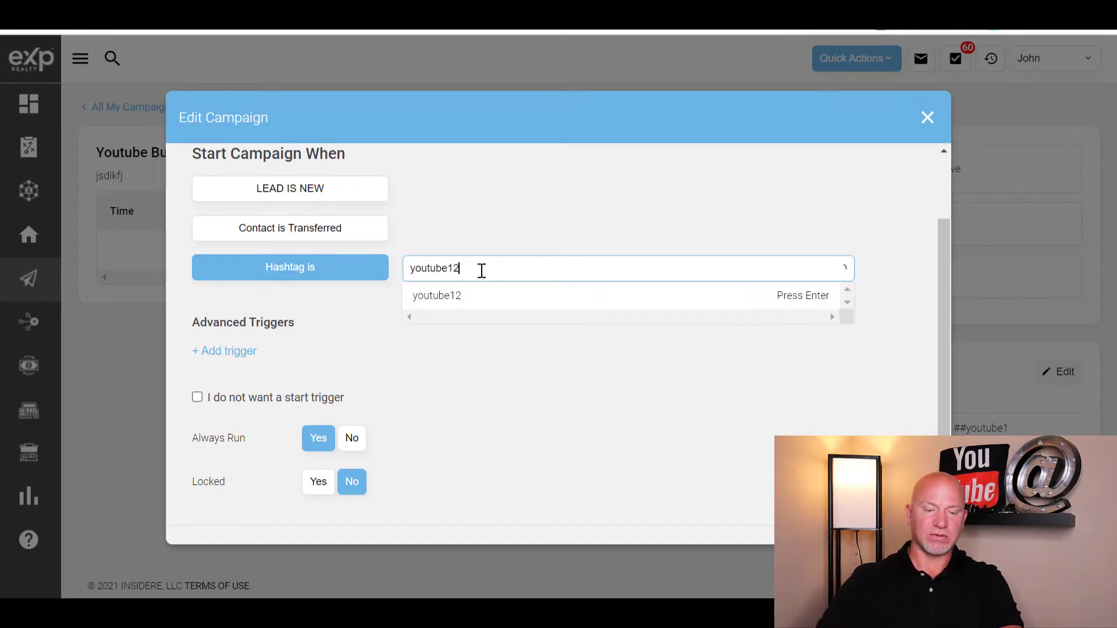
key(Return)
scroll(273, 466, down, 1)
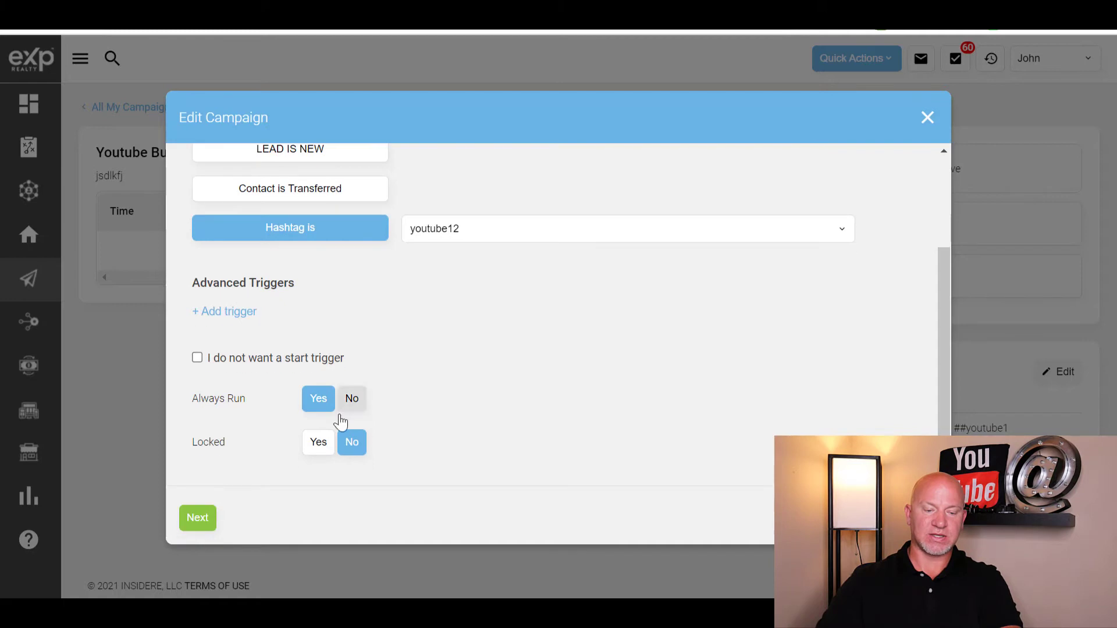
double_click(195, 524)
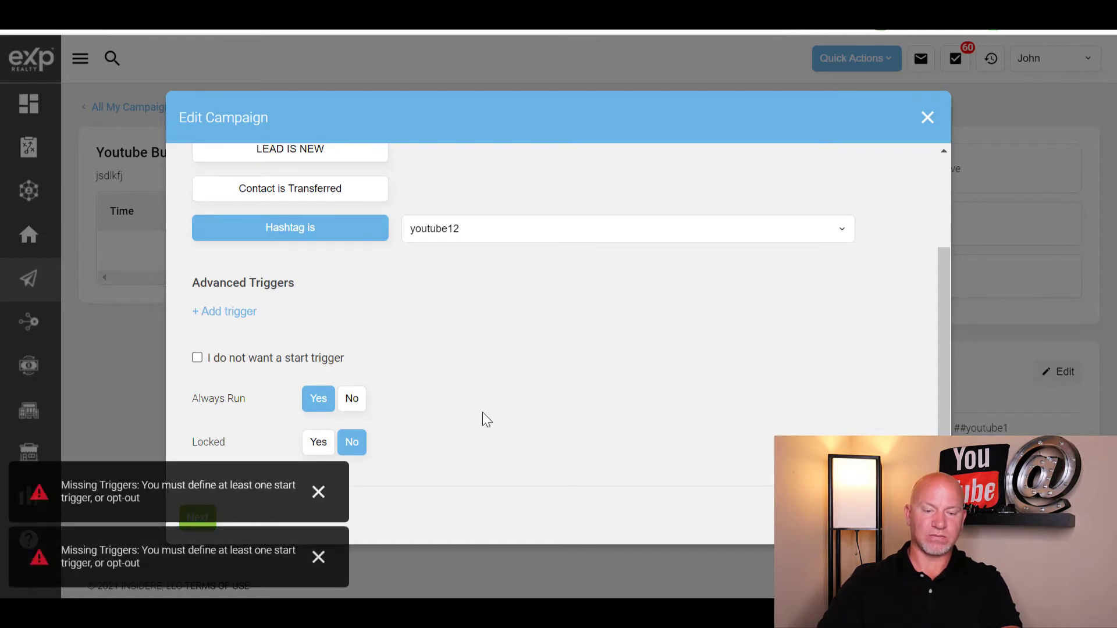
scroll(483, 412, up, 2)
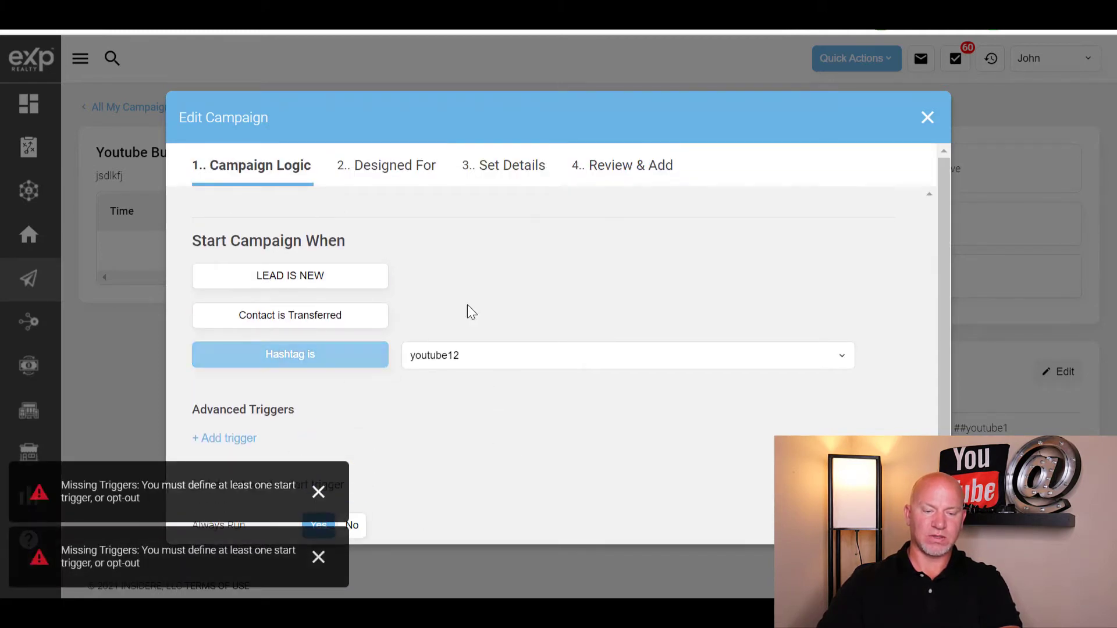
scroll(468, 359, down, 2)
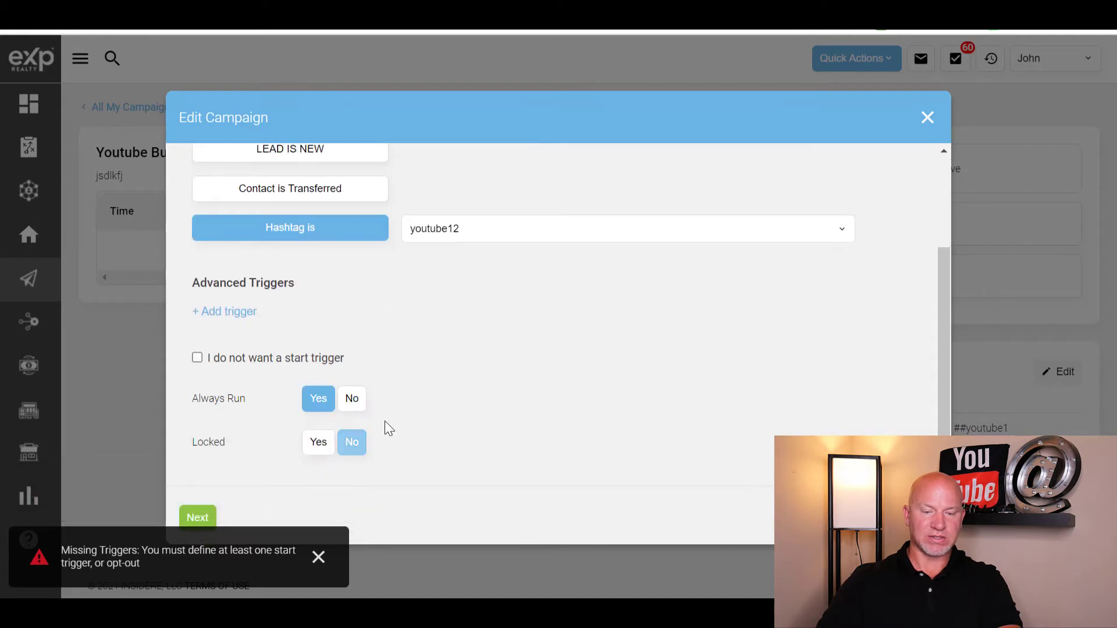
click(197, 358)
click(332, 230)
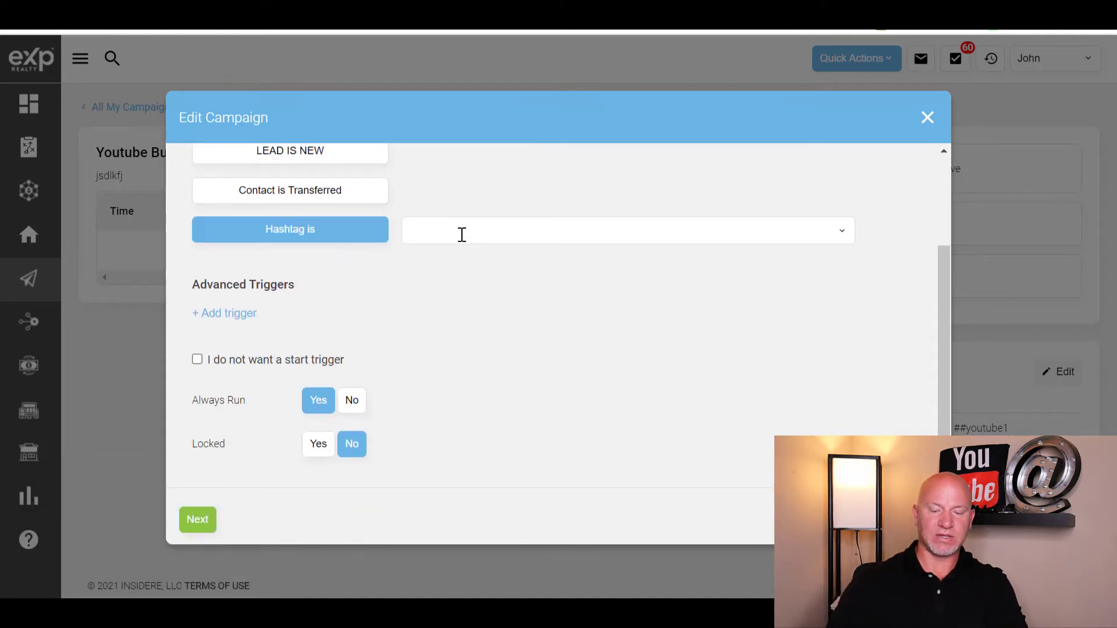
text(youtub)
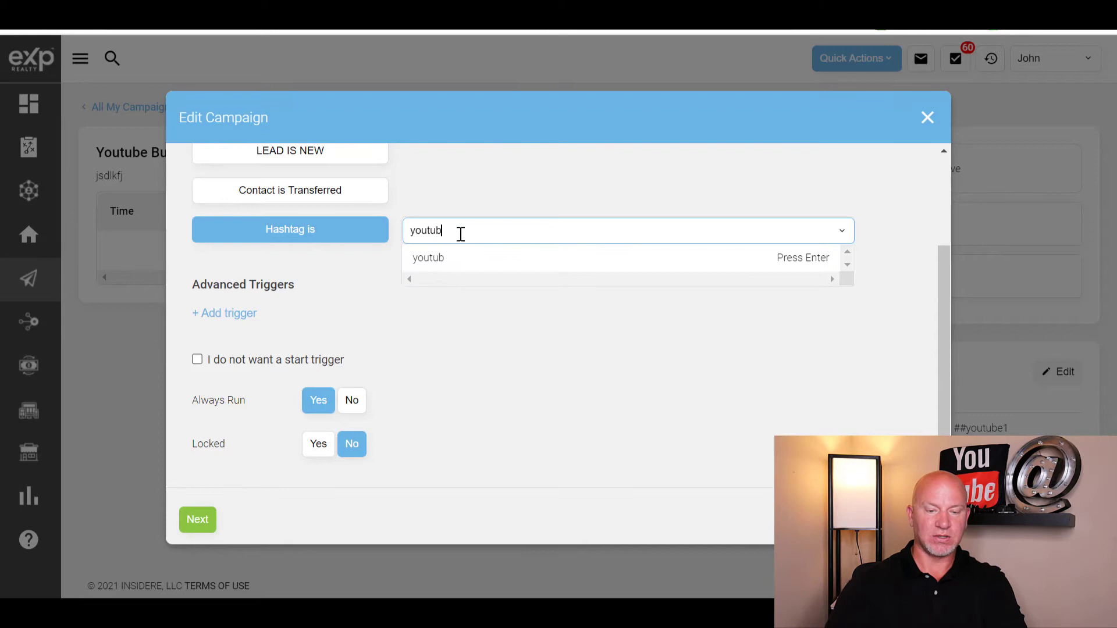
text(e12)
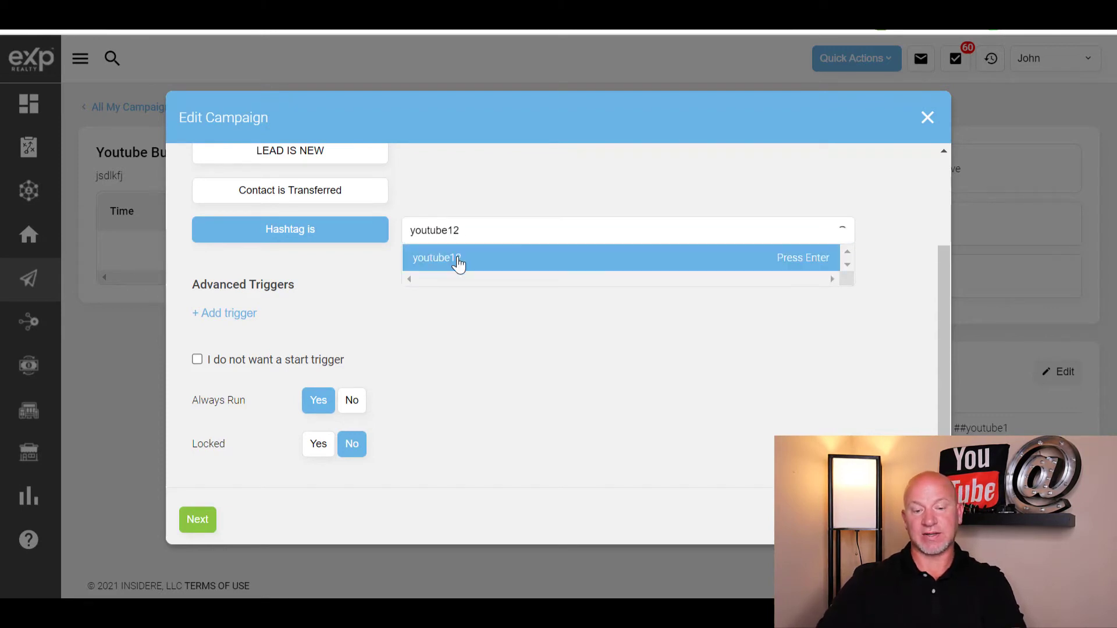
click(459, 259)
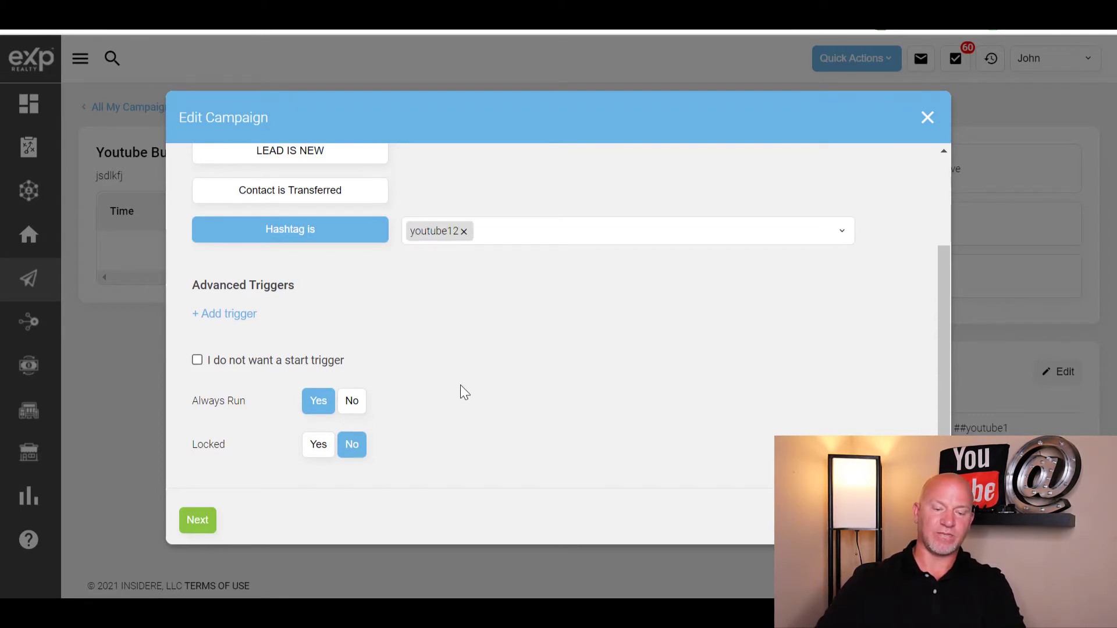
- Advance through the remaining campaign steps and save the update
click(197, 522)
click(247, 518)
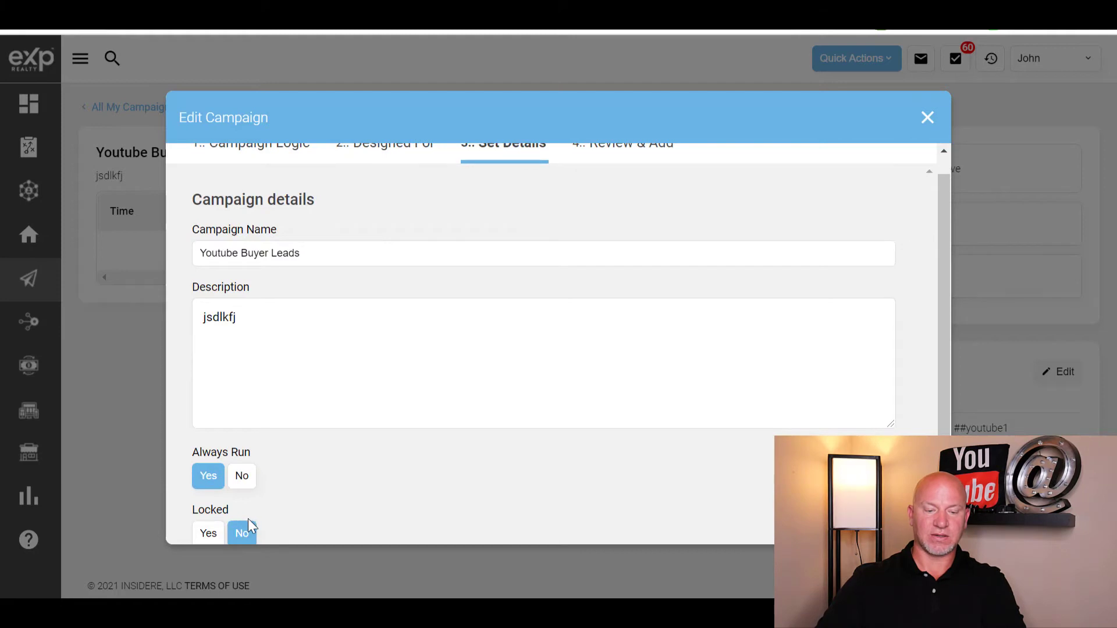
scroll(305, 488, down, 3)
click(247, 519)
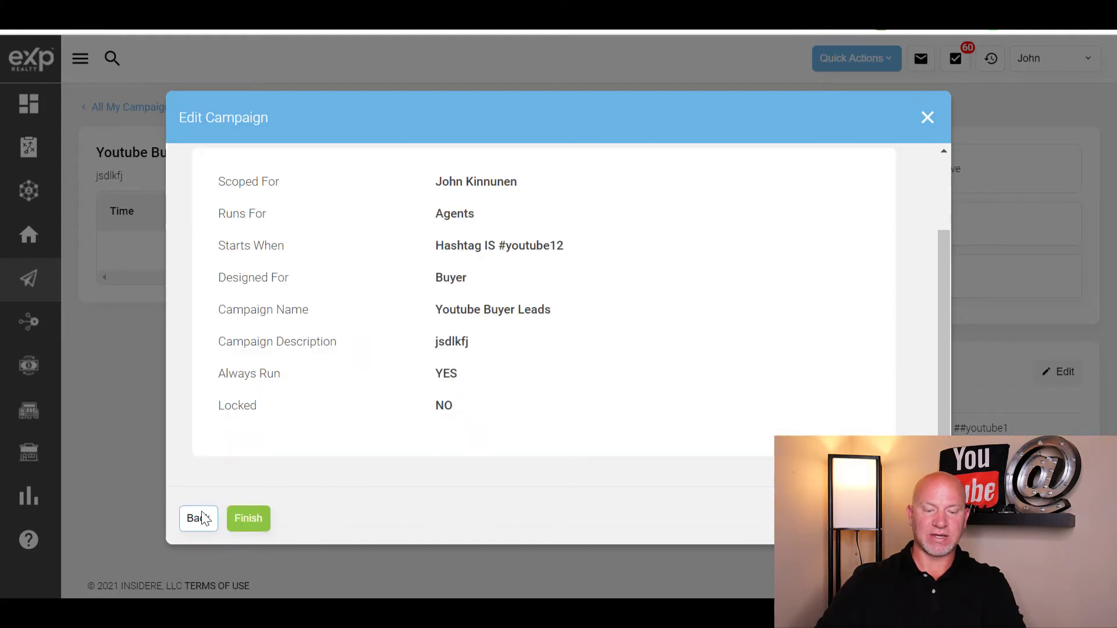
click(248, 519)
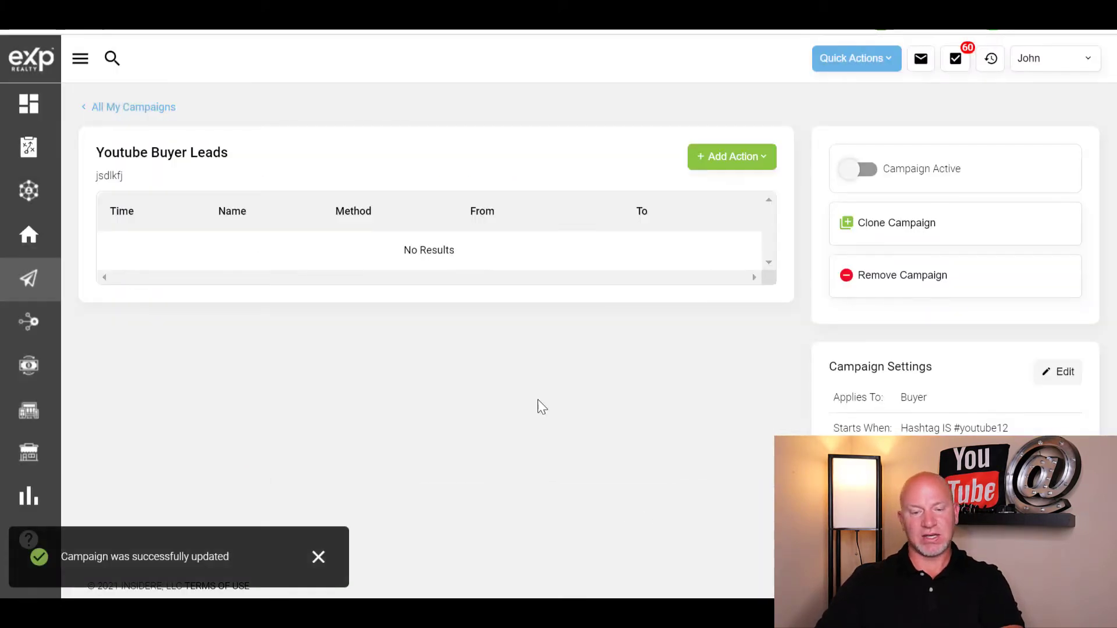
- Add an email action named Youtube E1 that uses the Youtube E1 template
click(705, 164)
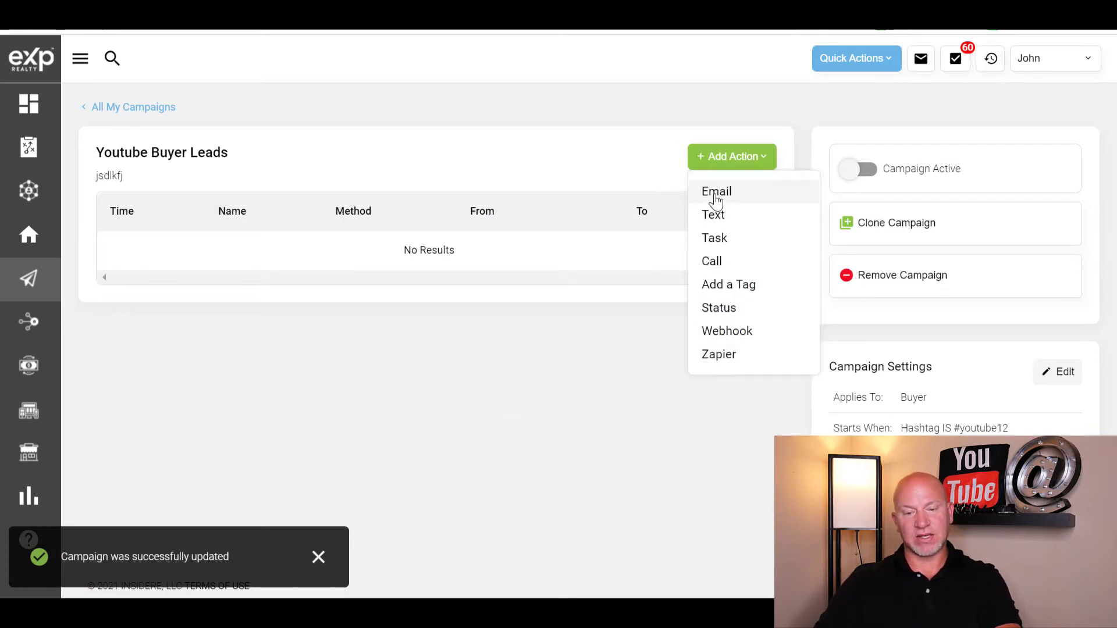
click(716, 198)
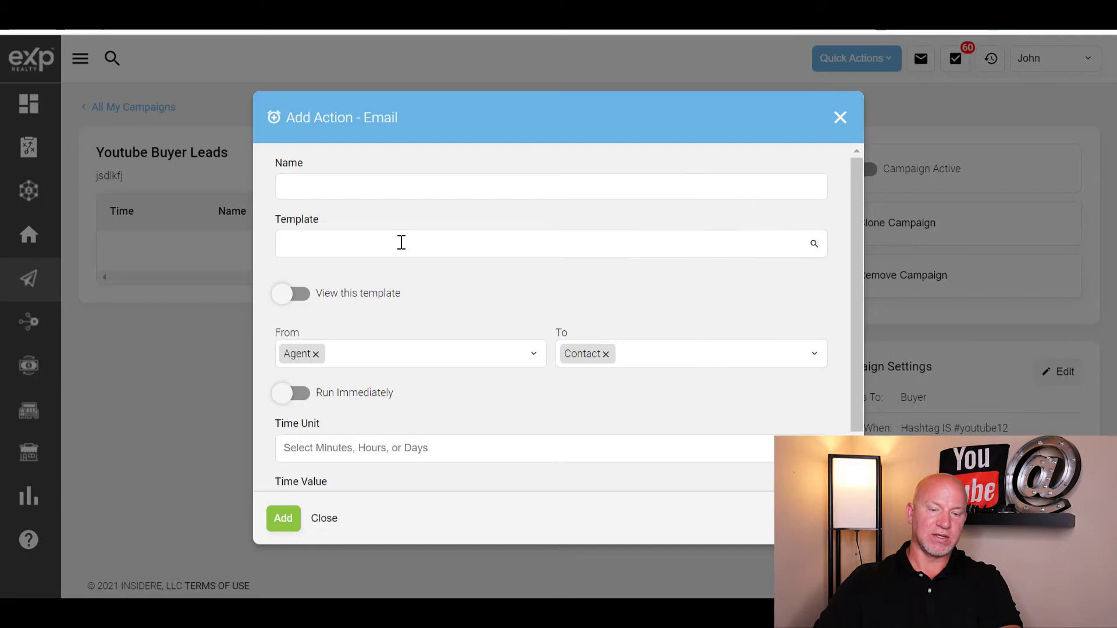
click(422, 185)
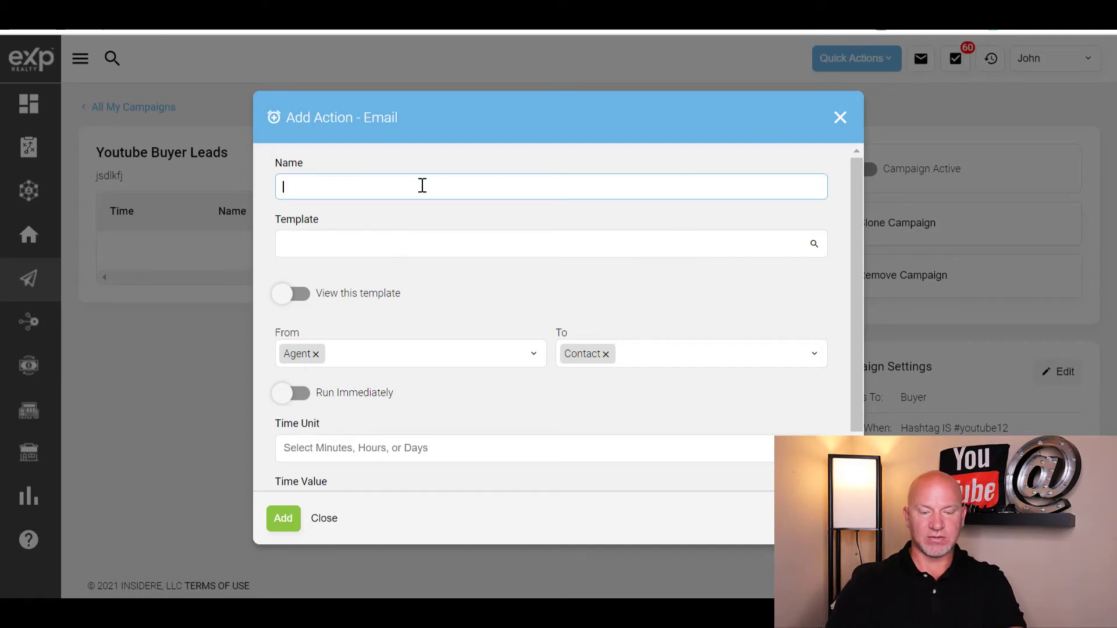
text(Youtube E1)
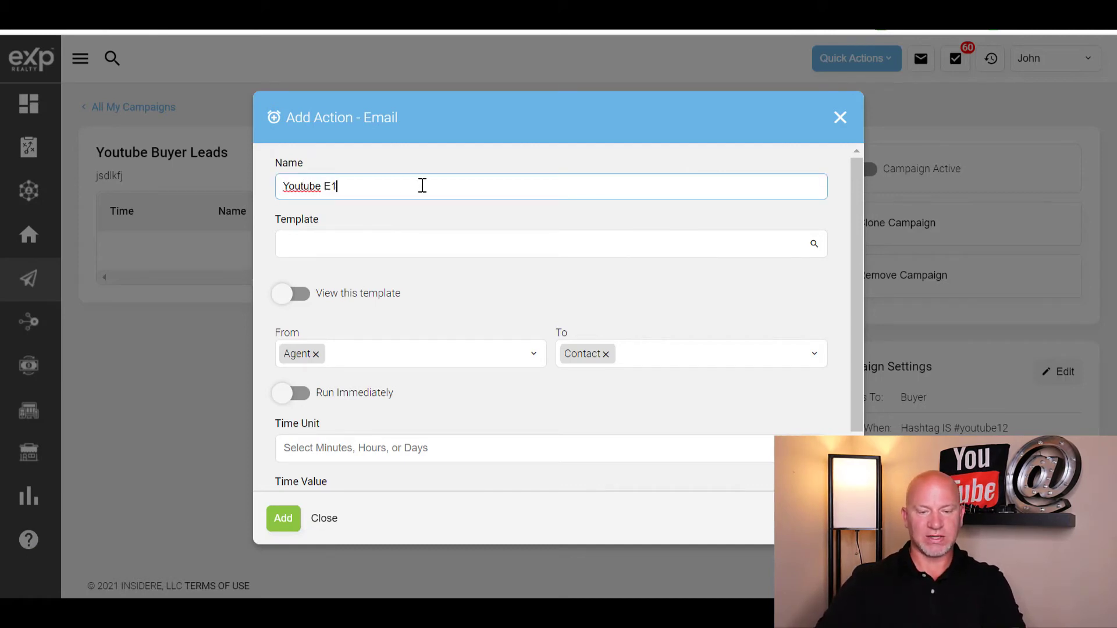
click(556, 249)
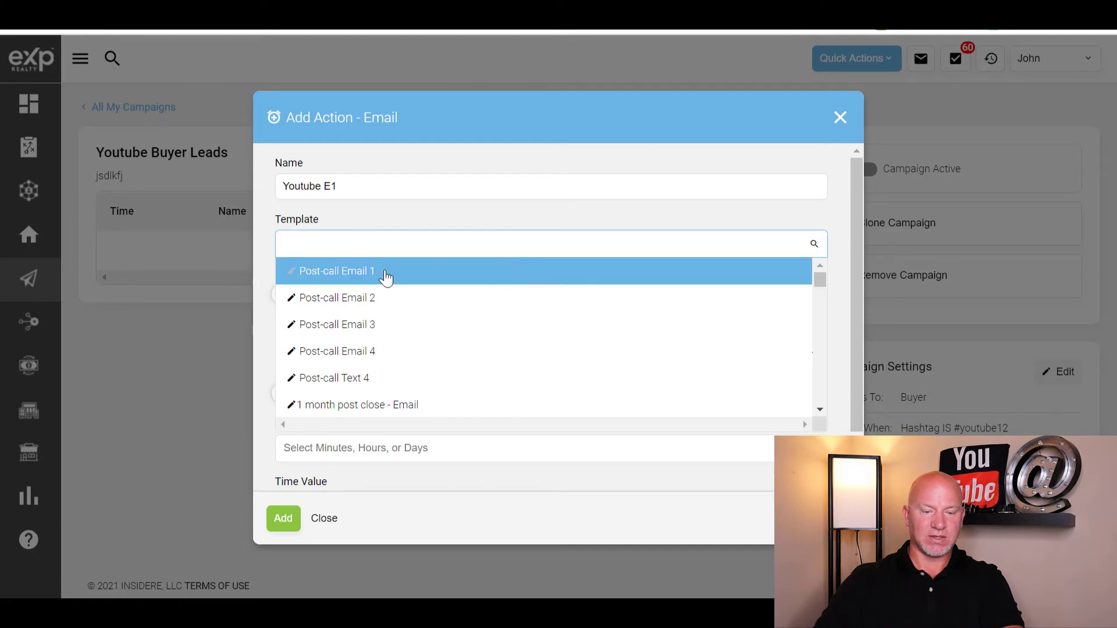
scroll(460, 291, down, 2)
scroll(382, 274, up, 2)
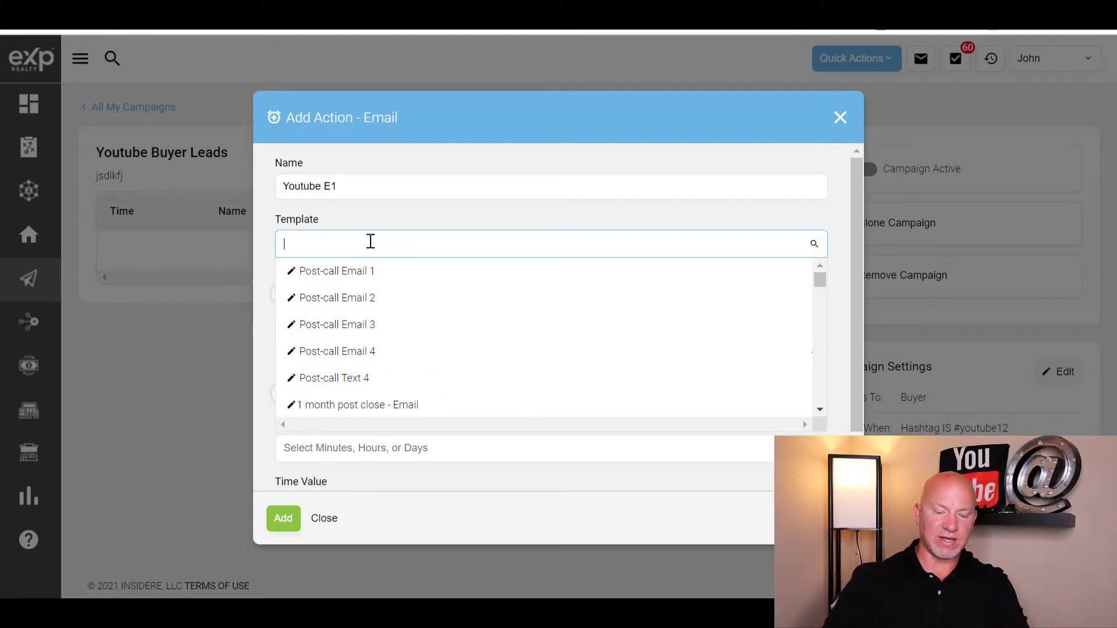
text(youtube)
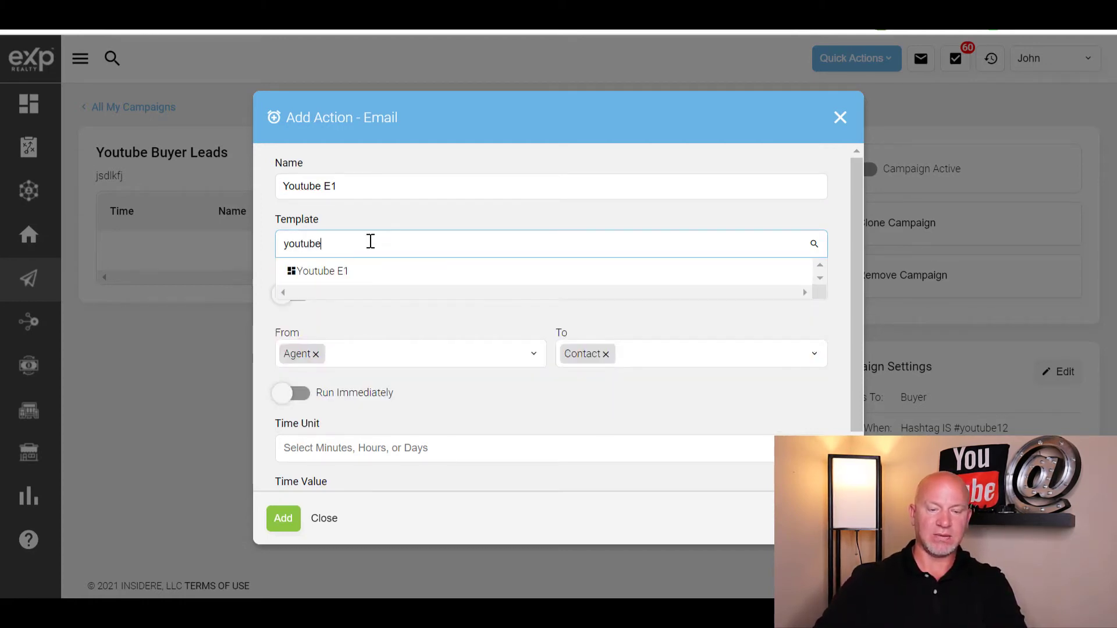
click(347, 273)
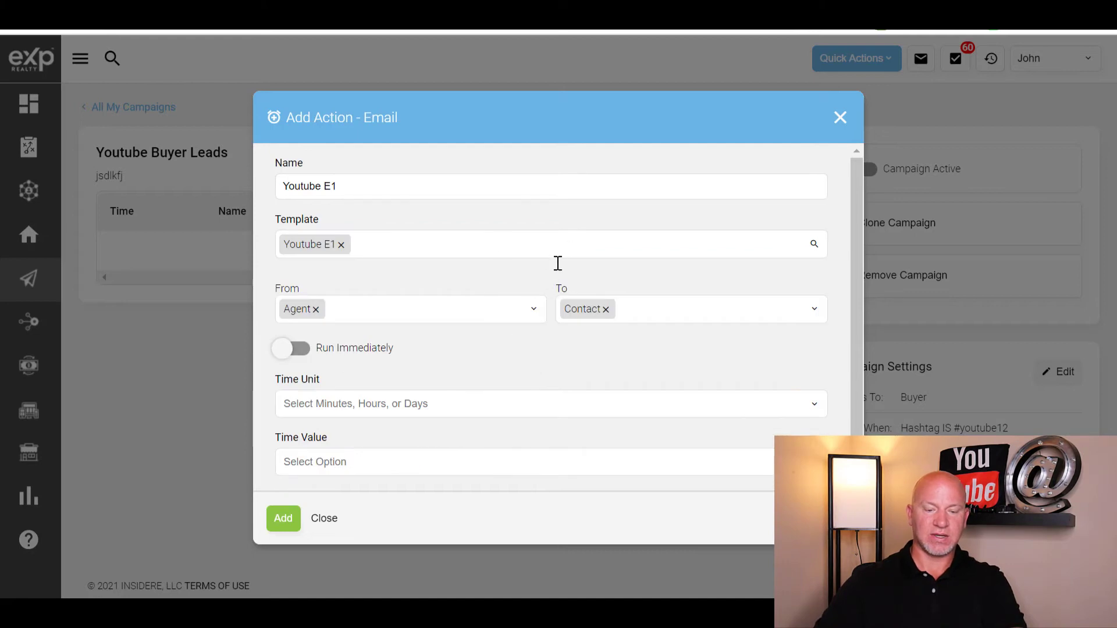
- Make the email run immediately, save the action, and return to all campaigns
scroll(256, 532, down, 1)
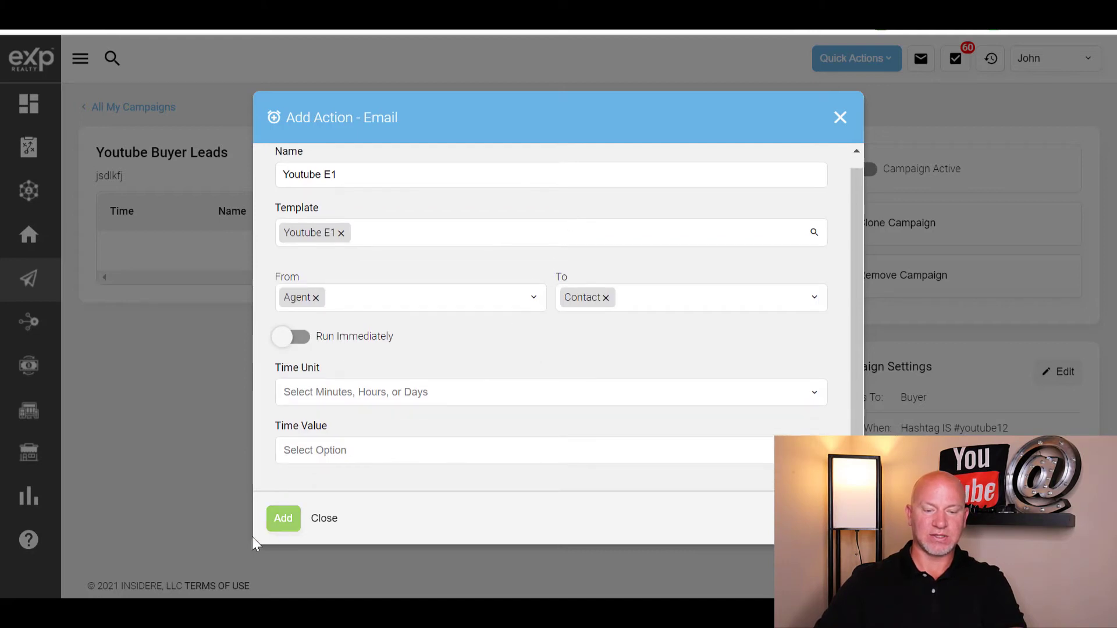
click(286, 341)
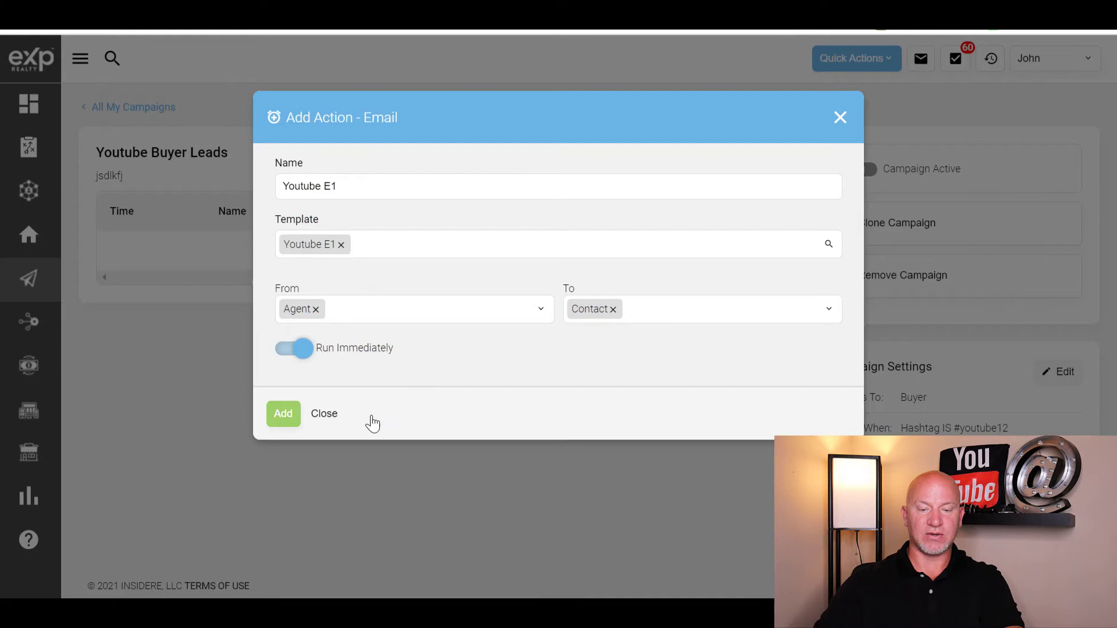
click(284, 414)
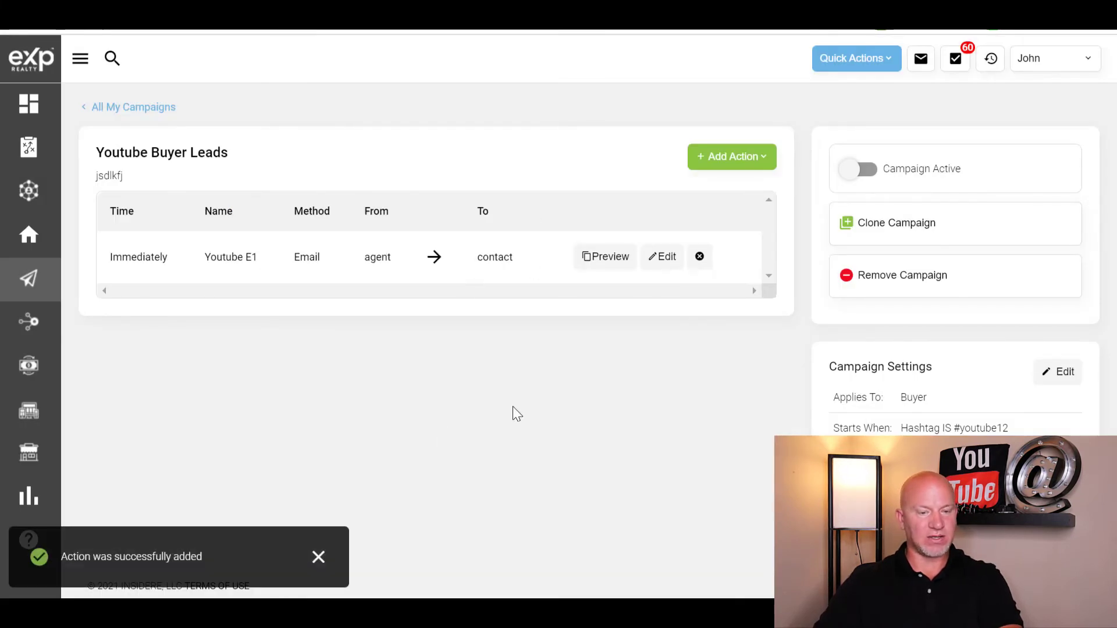
click(113, 107)
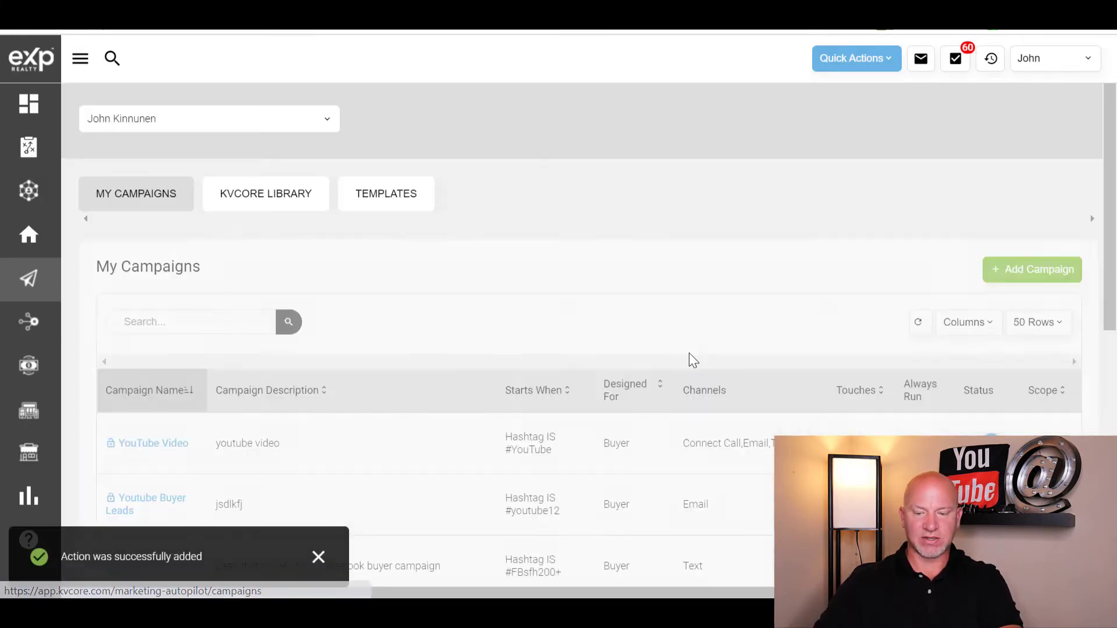
scroll(681, 315, down, 2)
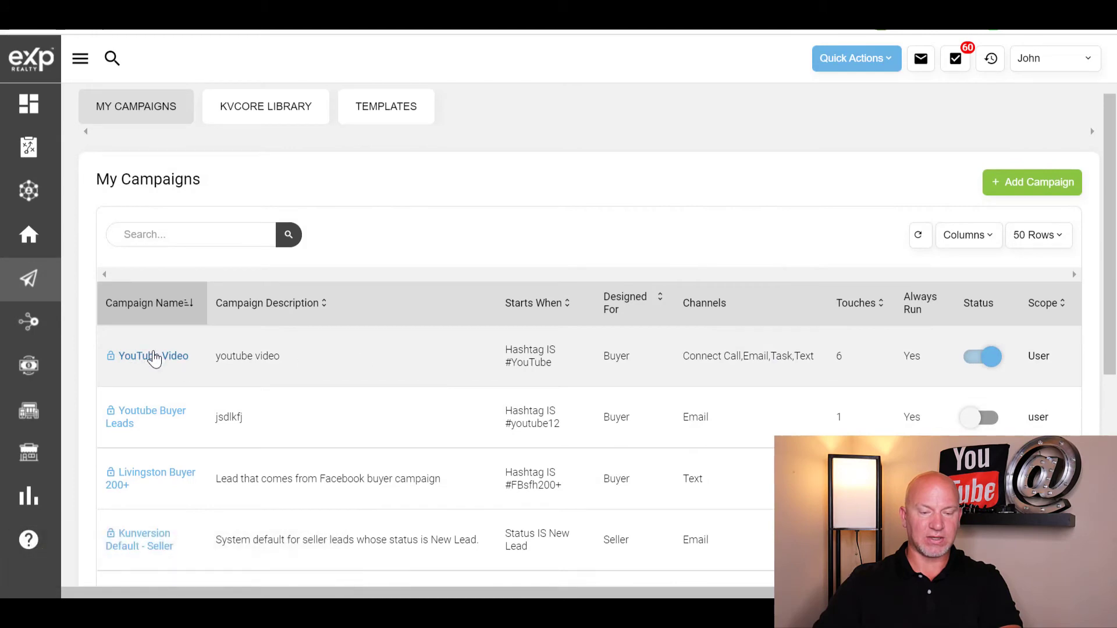
click(154, 359)
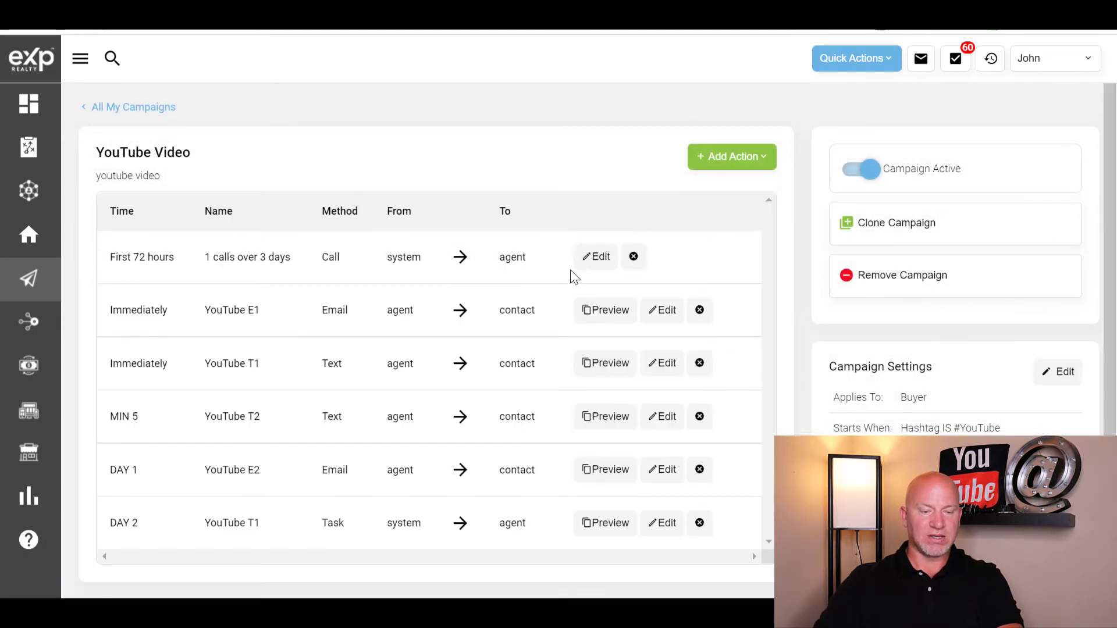
scroll(575, 278, down, 1)
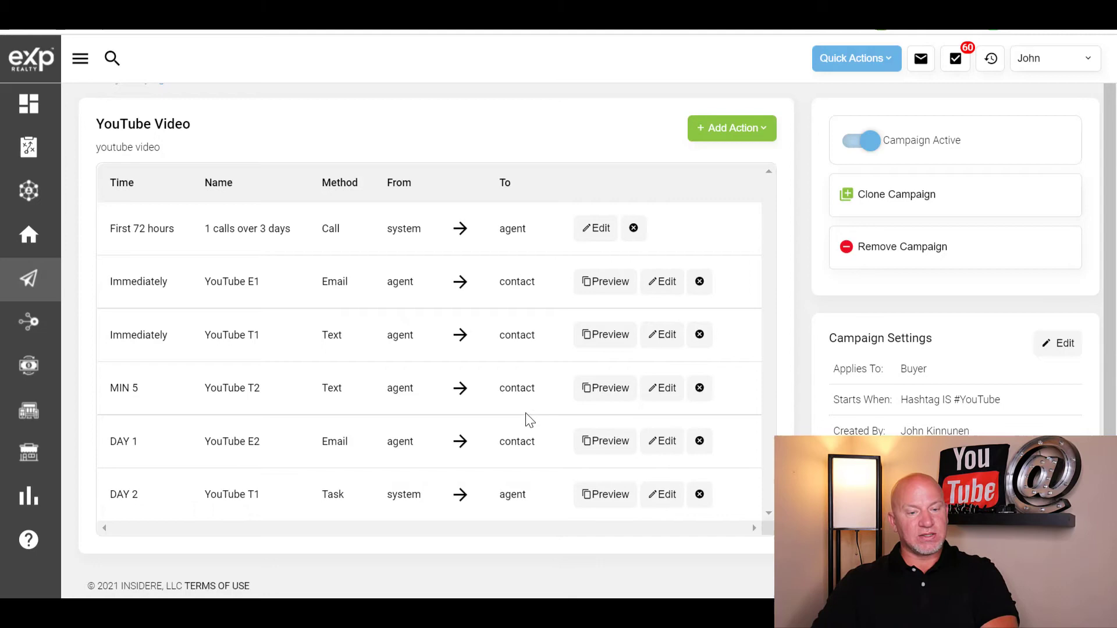
scroll(168, 210, up, 1)
click(112, 109)
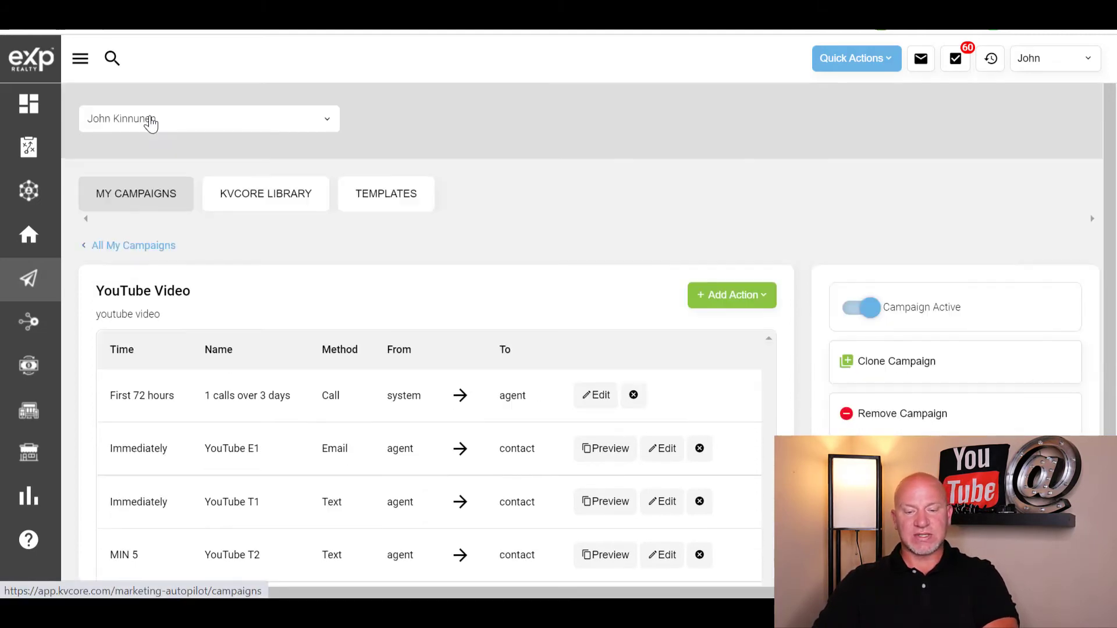
scroll(558, 326, down, 3)
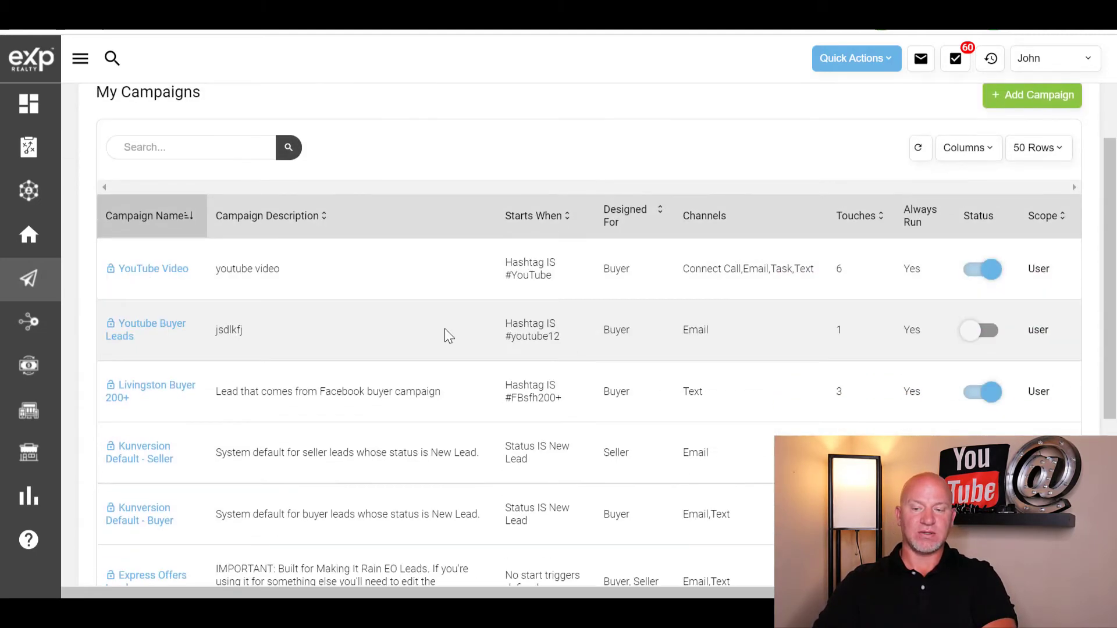
scroll(524, 341, up, 3)
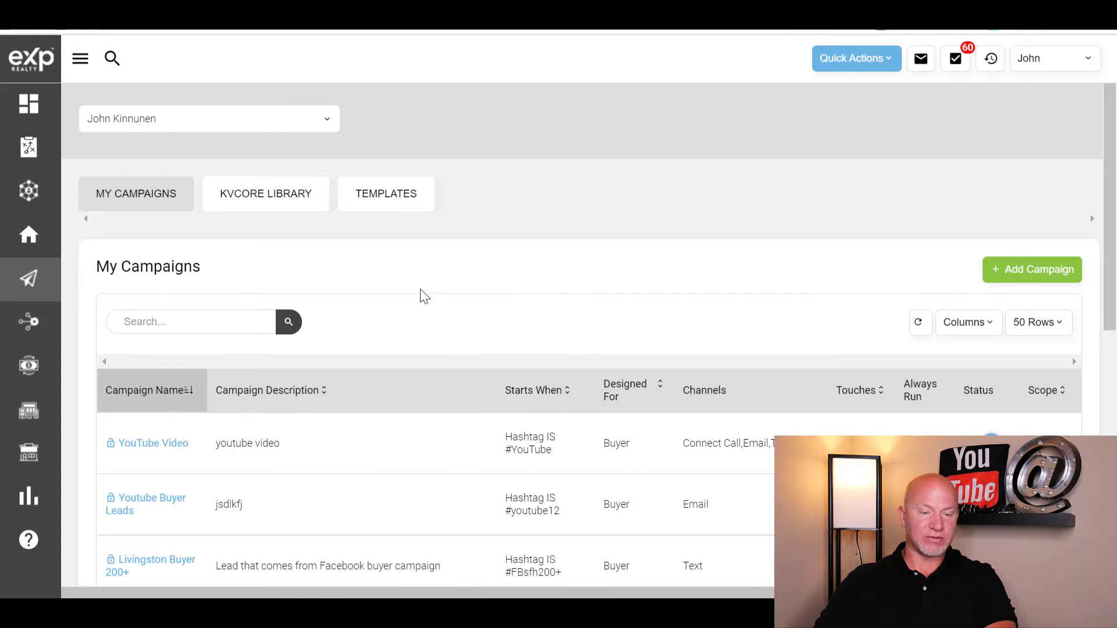
scroll(427, 384, down, 2)
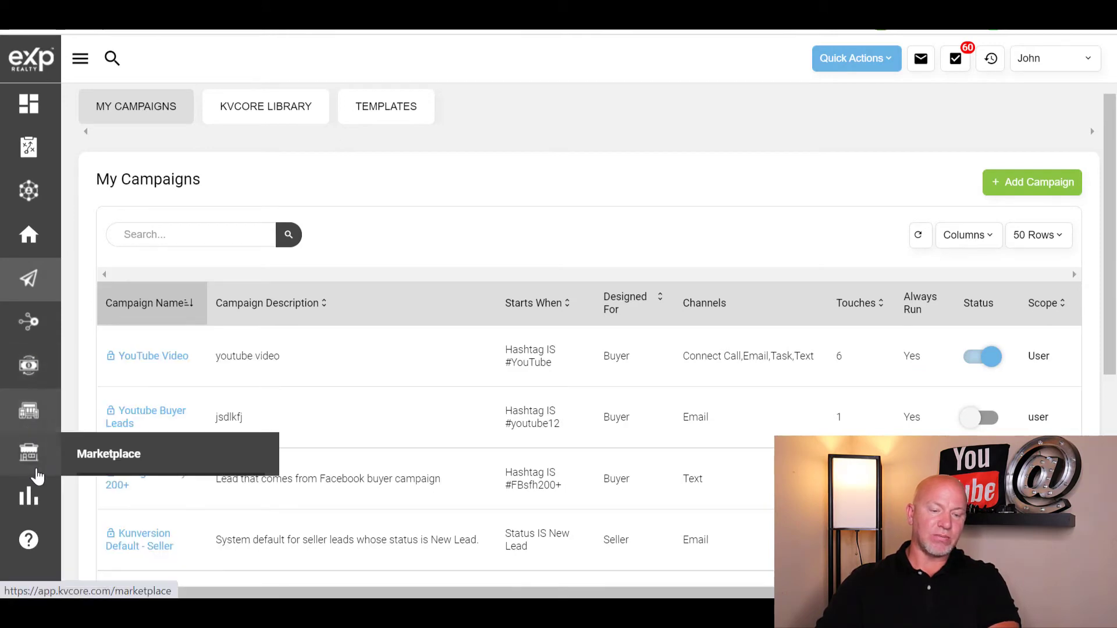
- Find Api Nation Integrations in the kvCORE Marketplace and add it to kvCORE
click(122, 465)
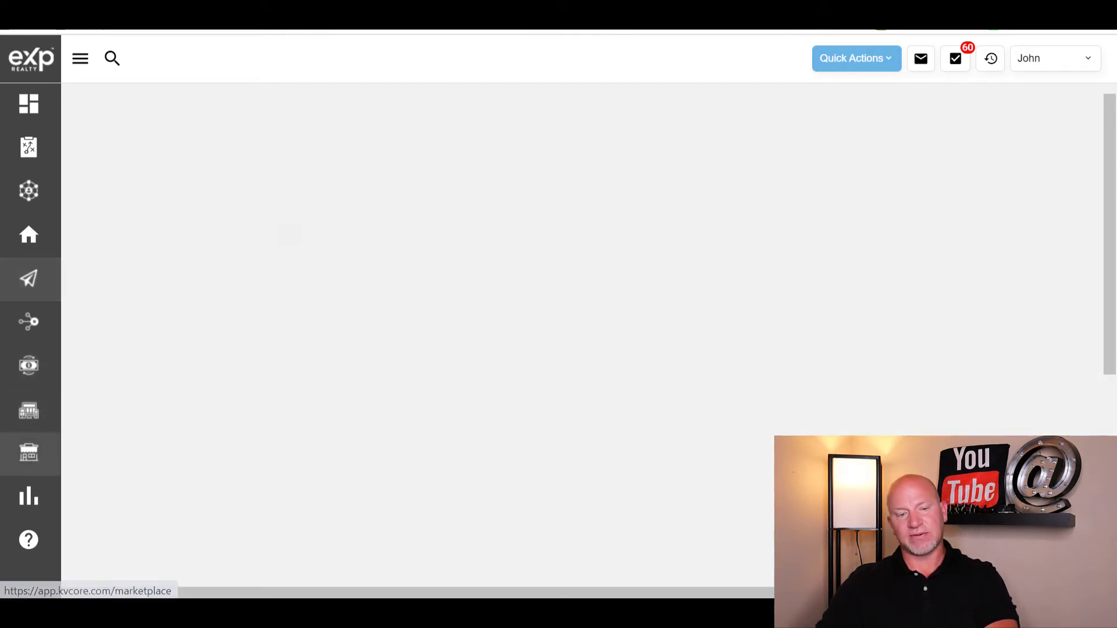
scroll(582, 402, down, 2)
scroll(550, 366, down, 5)
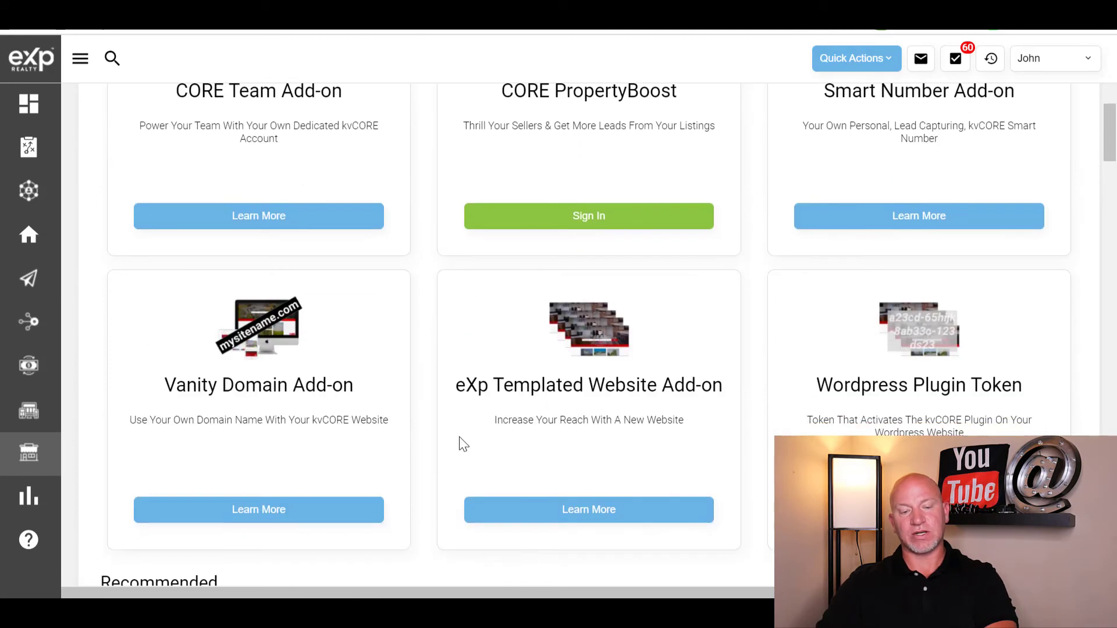
scroll(391, 252, up, 3)
scroll(814, 244, down, 3)
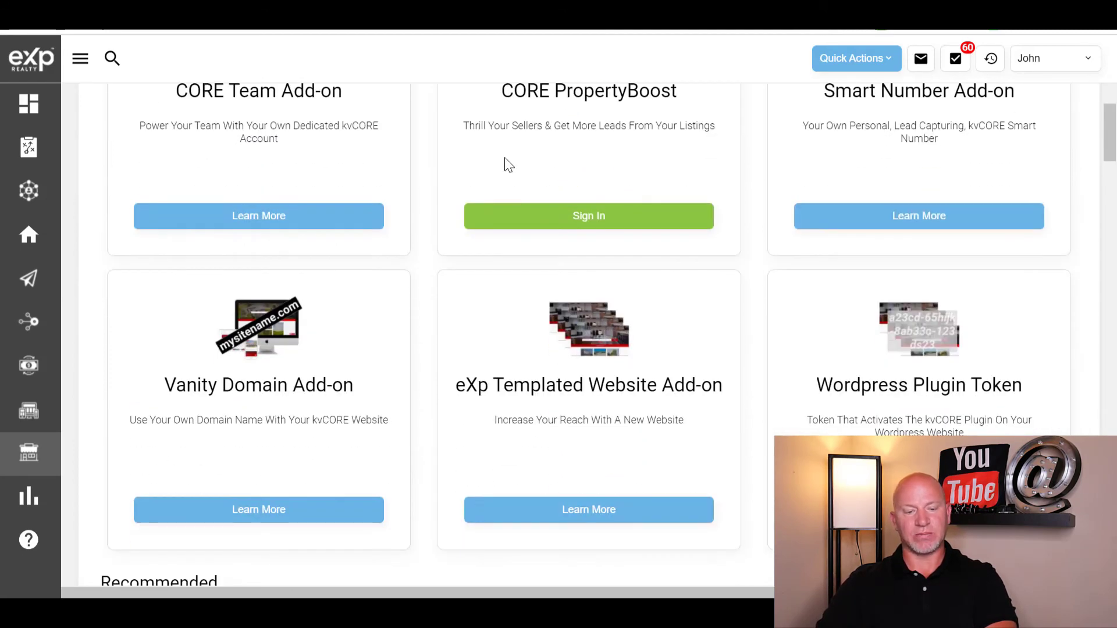
scroll(379, 291, down, 4)
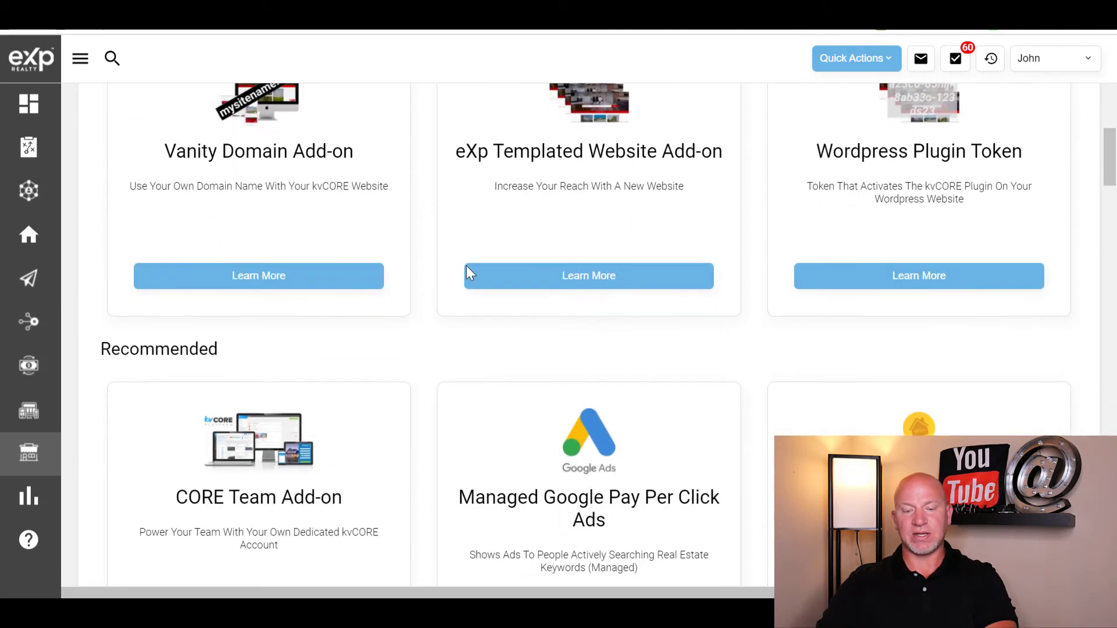
scroll(466, 267, down, 7)
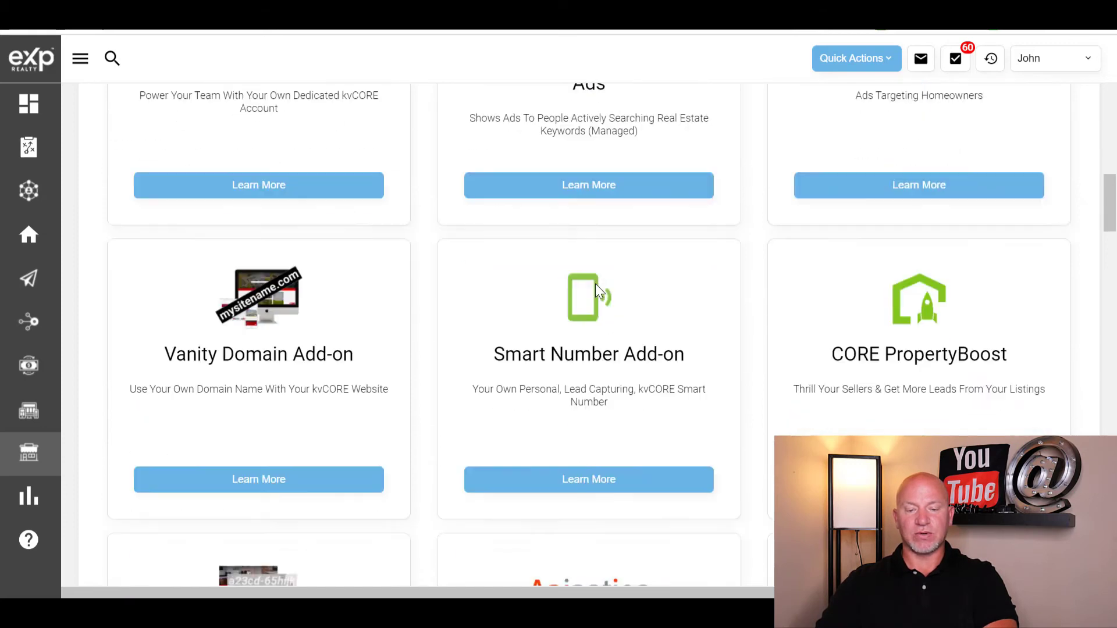
scroll(595, 284, down, 6)
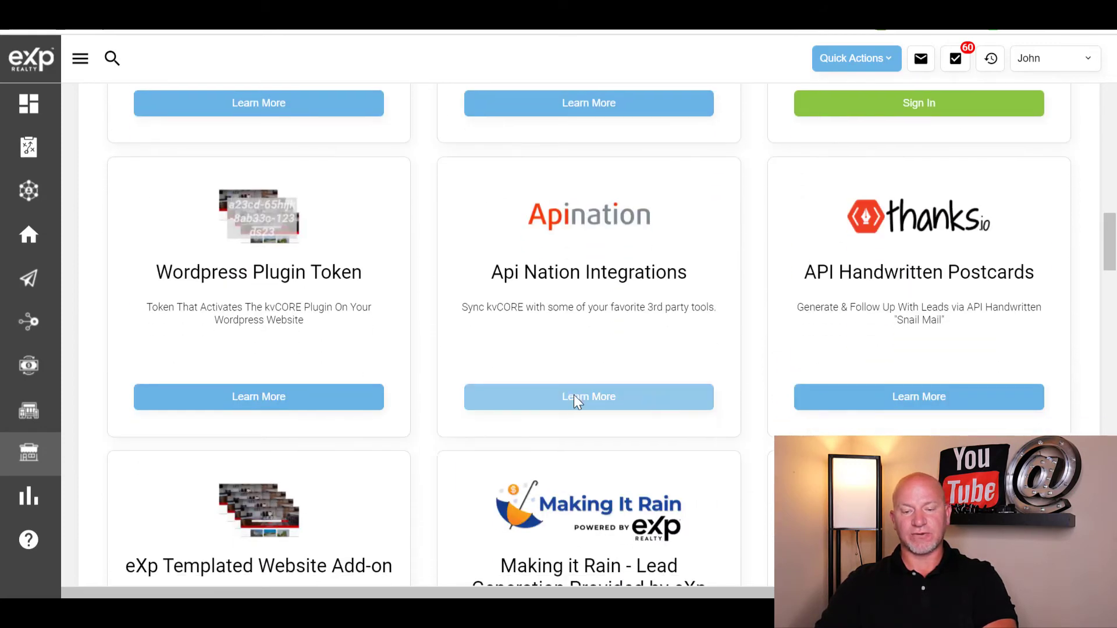
click(574, 400)
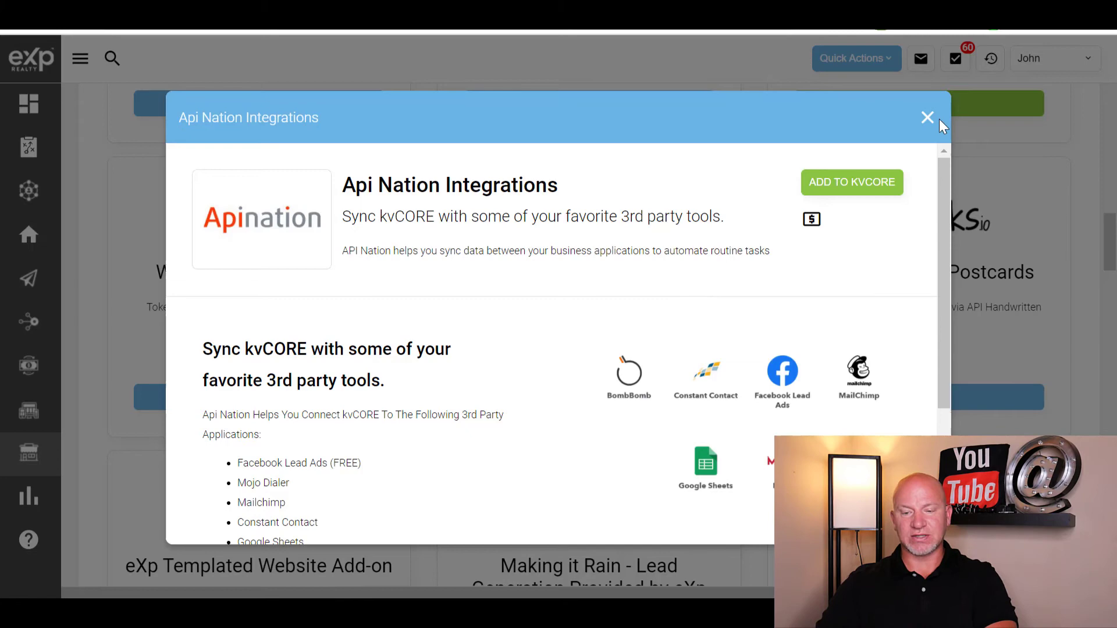
click(846, 187)
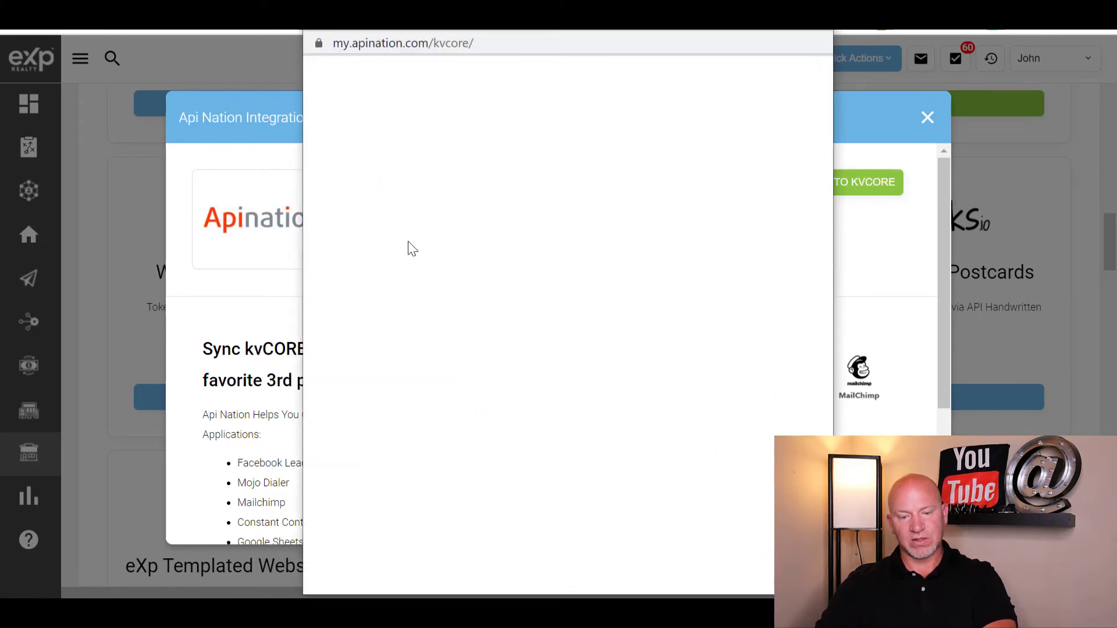
- Open API Nation's Facebook Lead Ads integration and log in with the kvCORE account credentials
scroll(582, 299, down, 8)
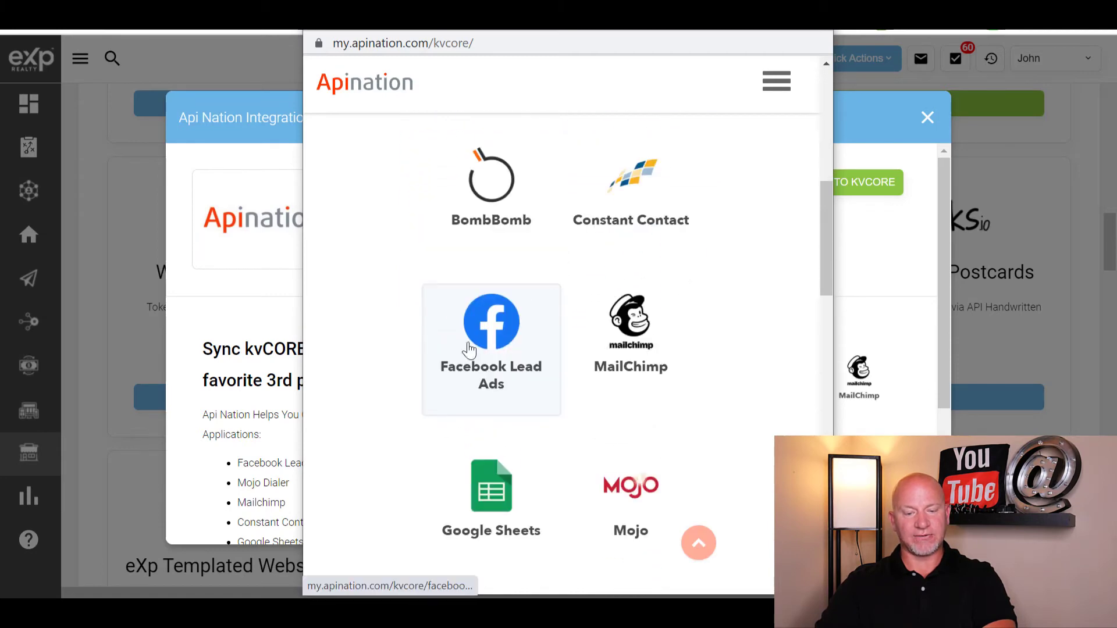
click(492, 341)
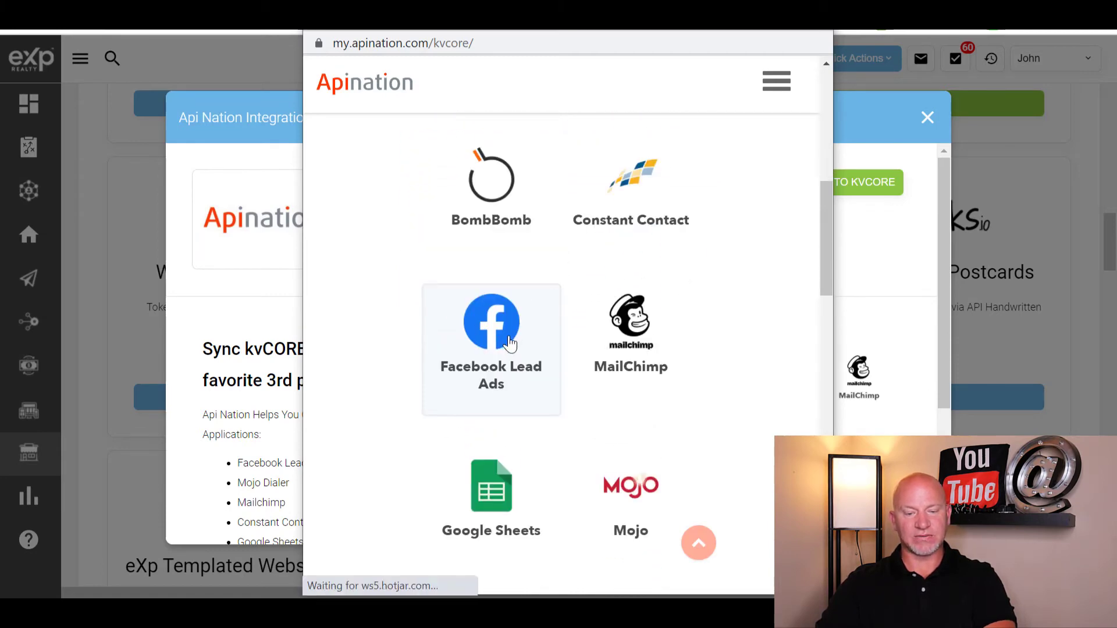
scroll(638, 252, down, 3)
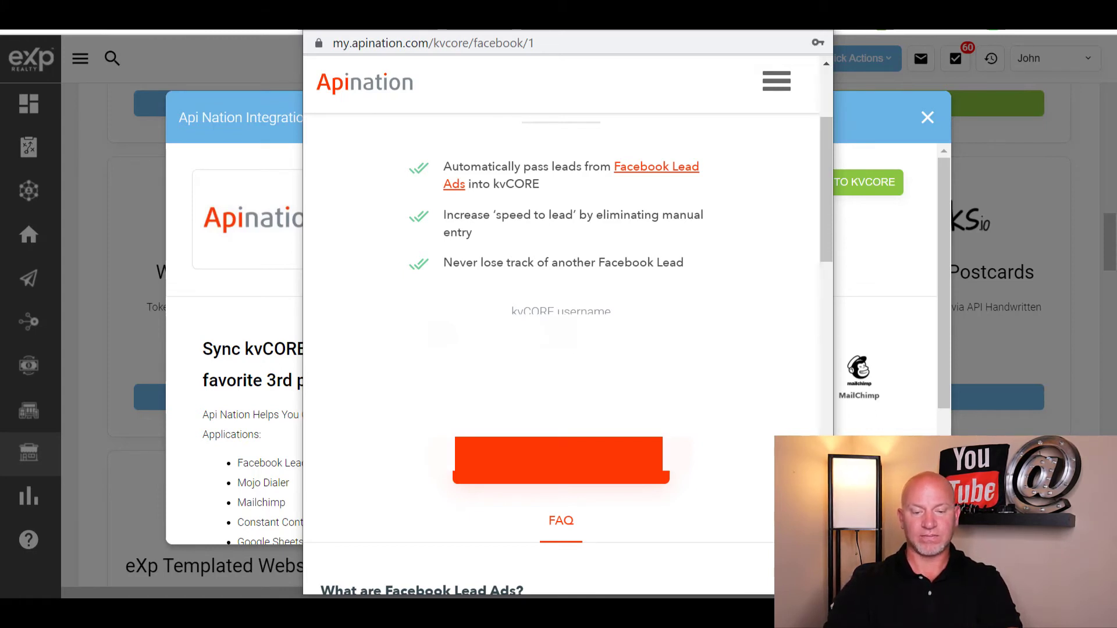
key(Return)
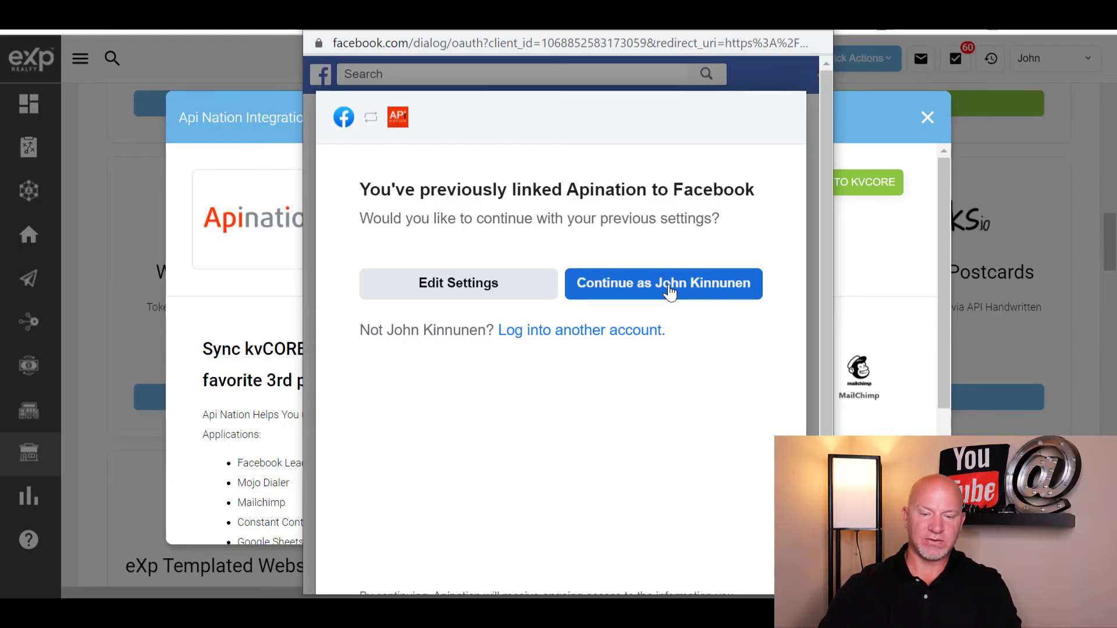
- Approve linking Apination with the existing Facebook account
click(670, 291)
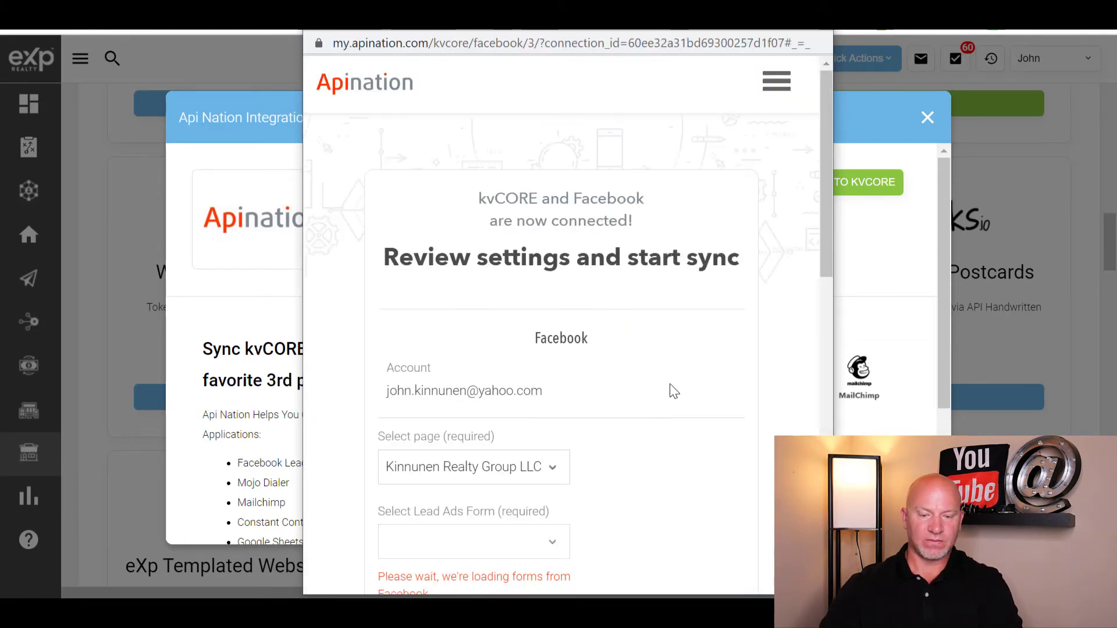
scroll(629, 363, down, 5)
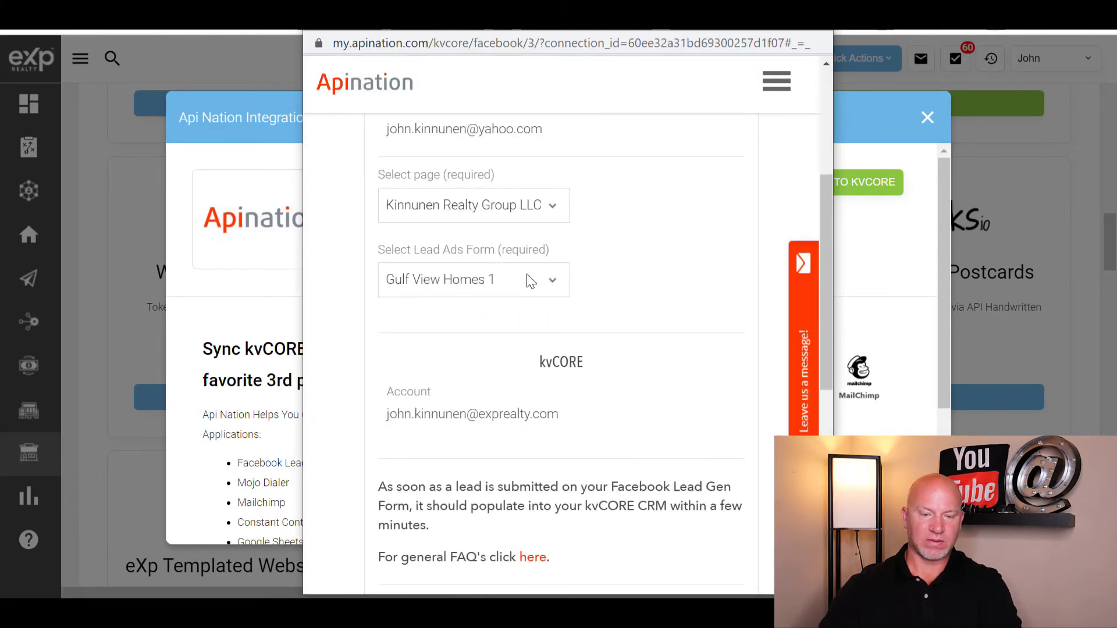
scroll(593, 275, up, 2)
- Keep Gulf View Homes 1 as the lead form and start the sync into kvCORE
click(547, 367)
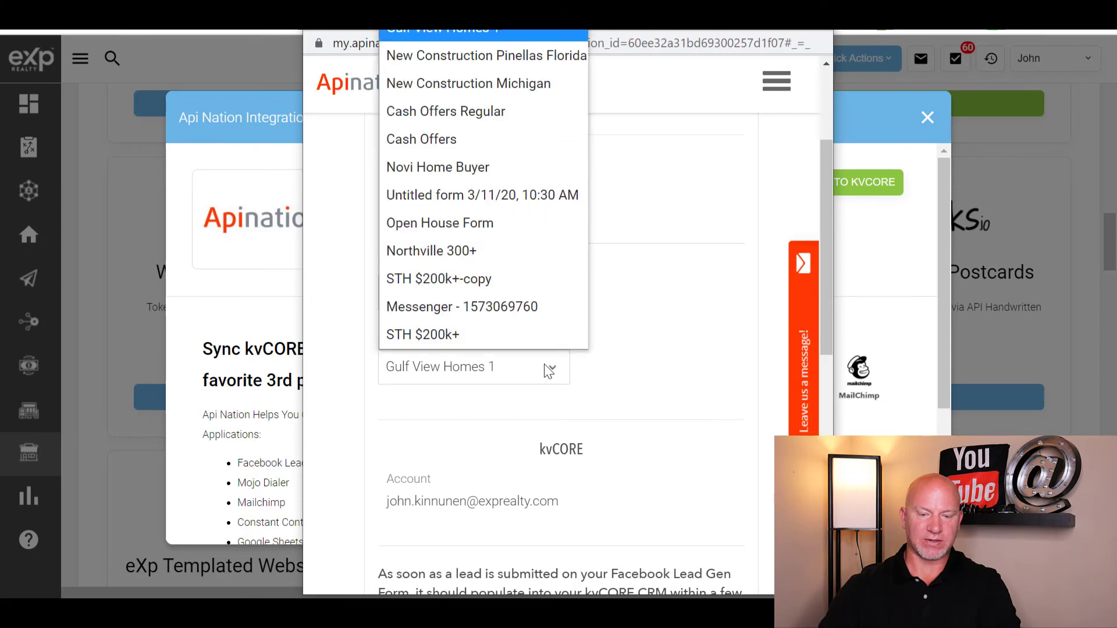
click(688, 341)
scroll(698, 239, down, 10)
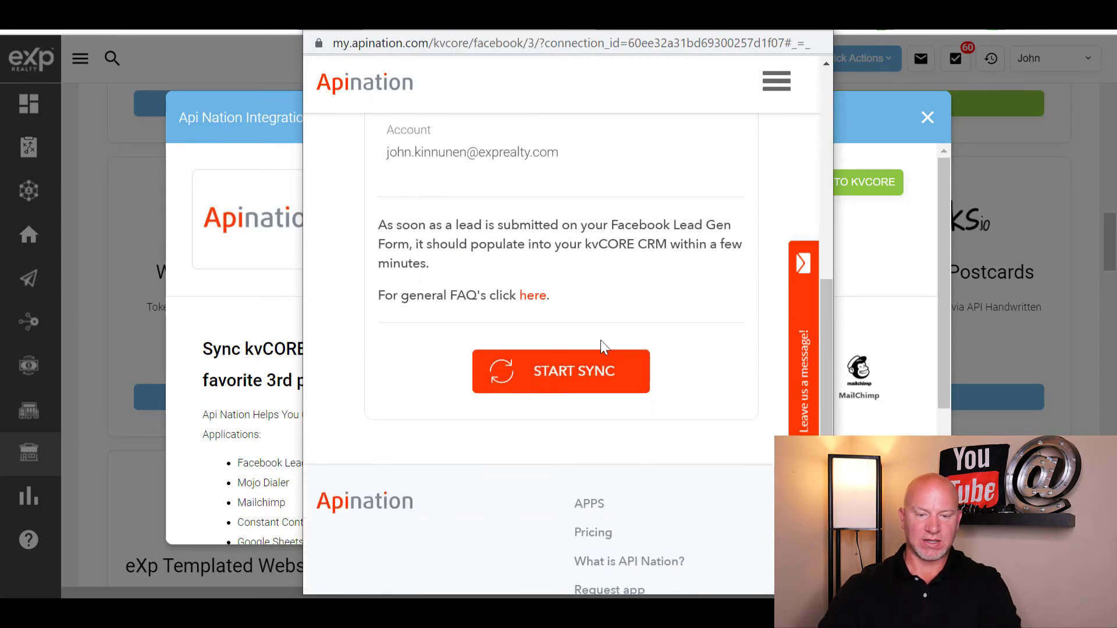
click(571, 210)
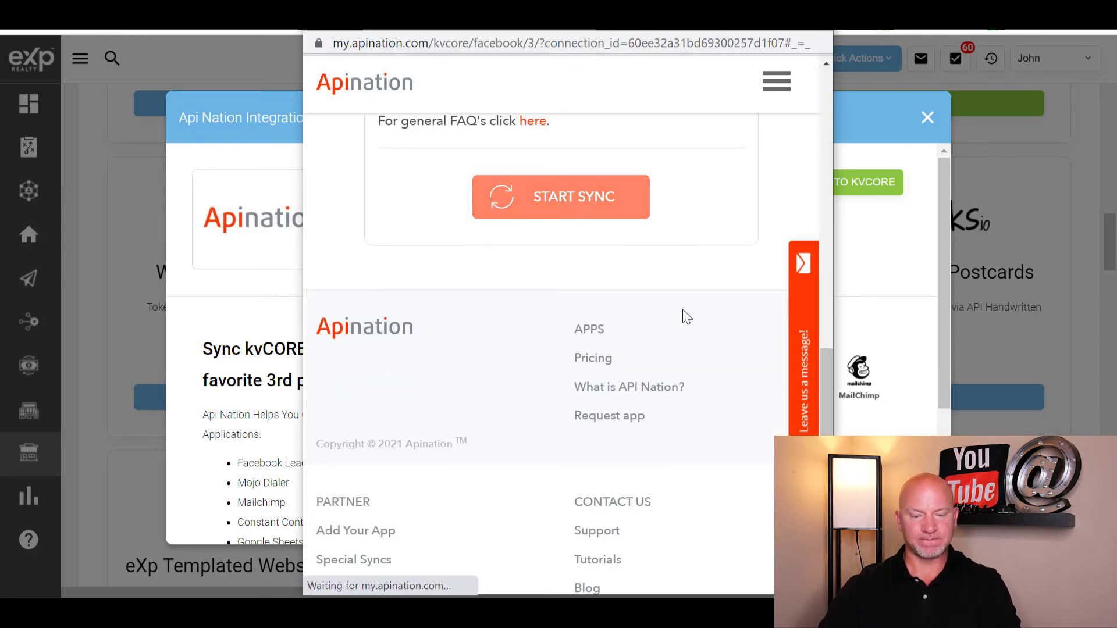
scroll(607, 392, up, 2)
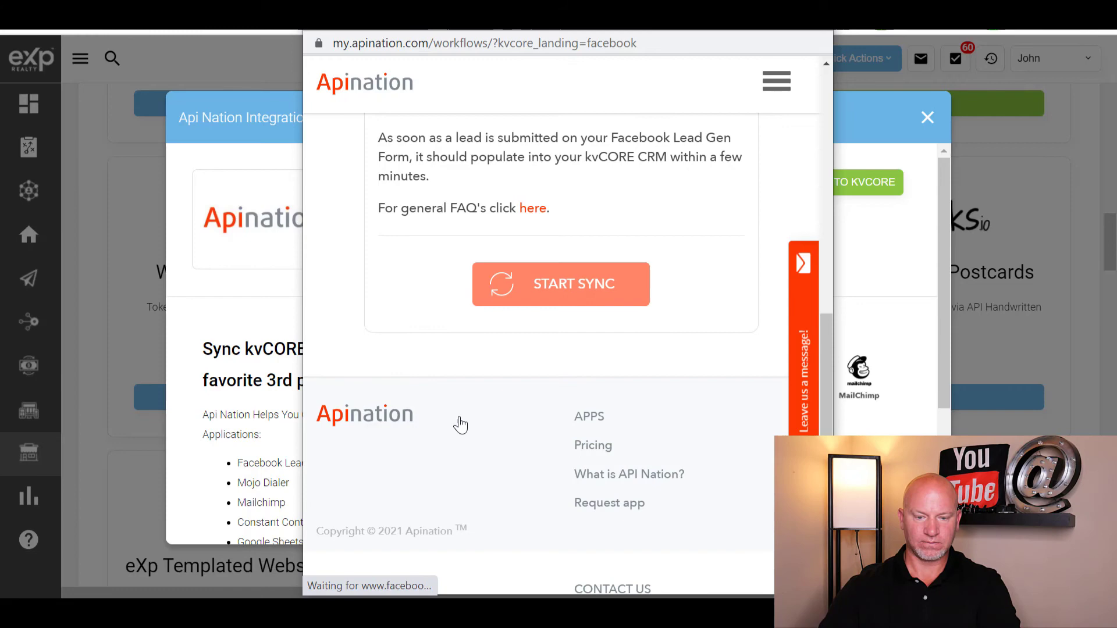
scroll(698, 372, down, 5)
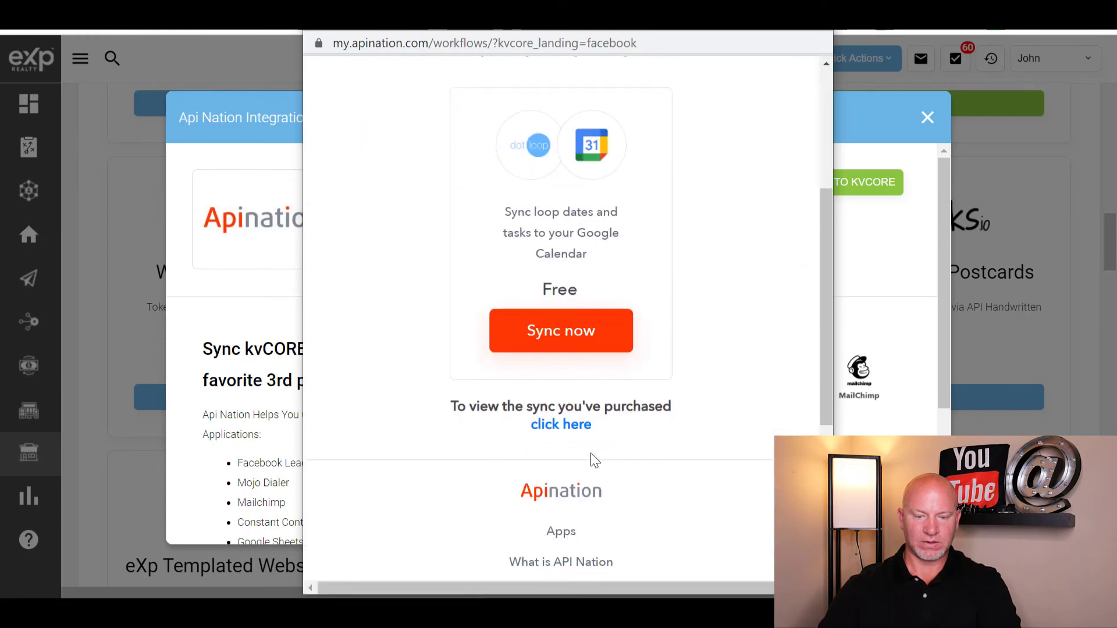
- View the existing syncs and open the first Facebook Lead Ads into kvCORE workflow
click(561, 424)
scroll(568, 419, up, 2)
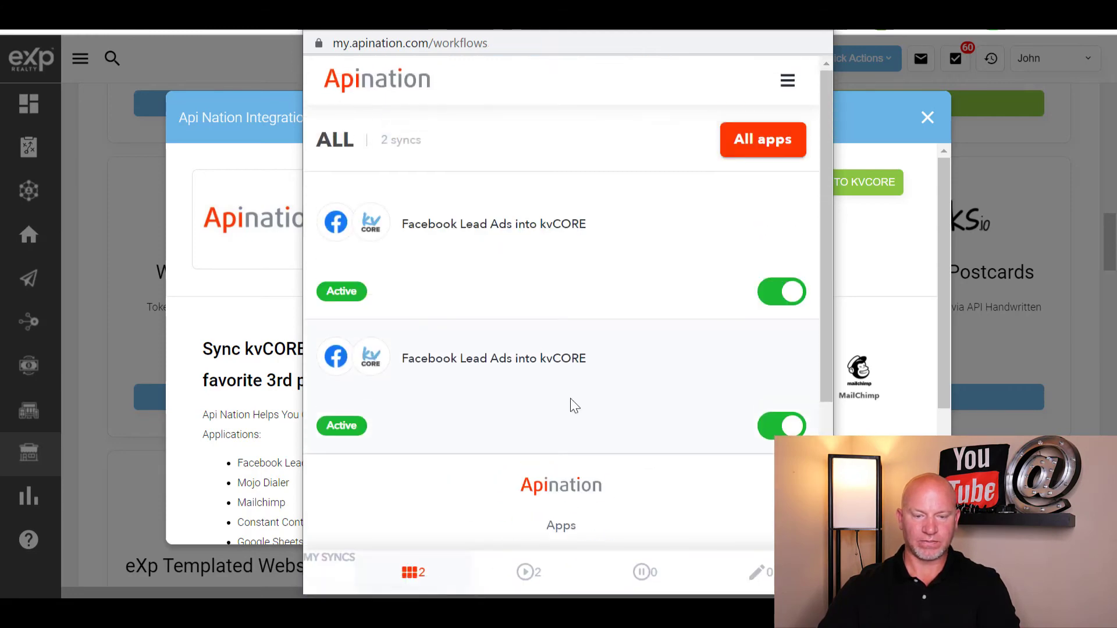
click(496, 234)
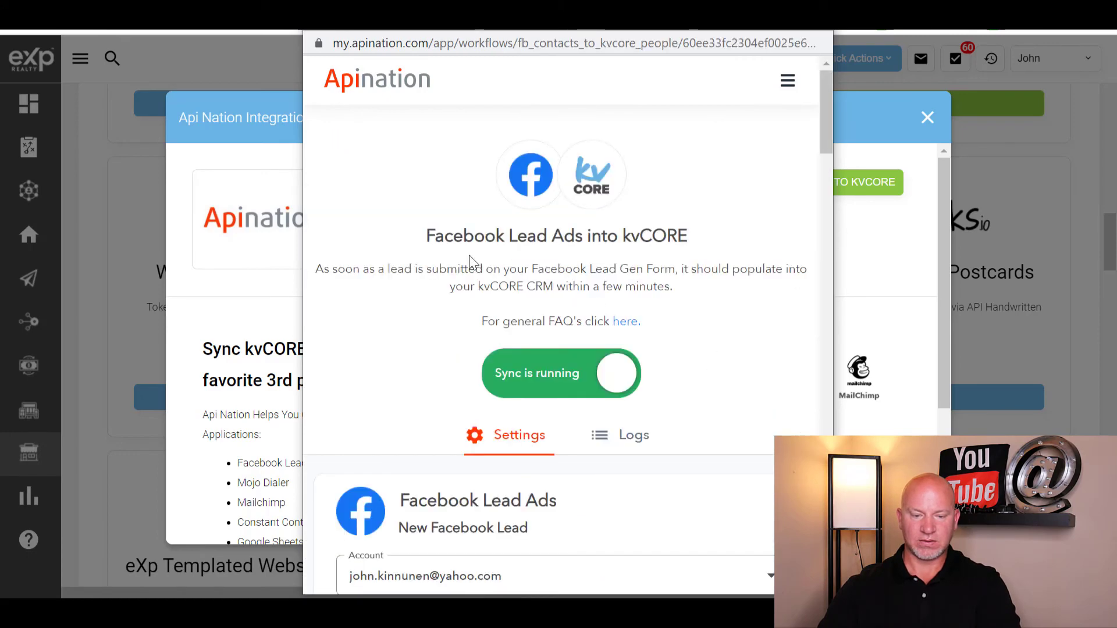
scroll(748, 335, down, 3)
scroll(749, 334, down, 4)
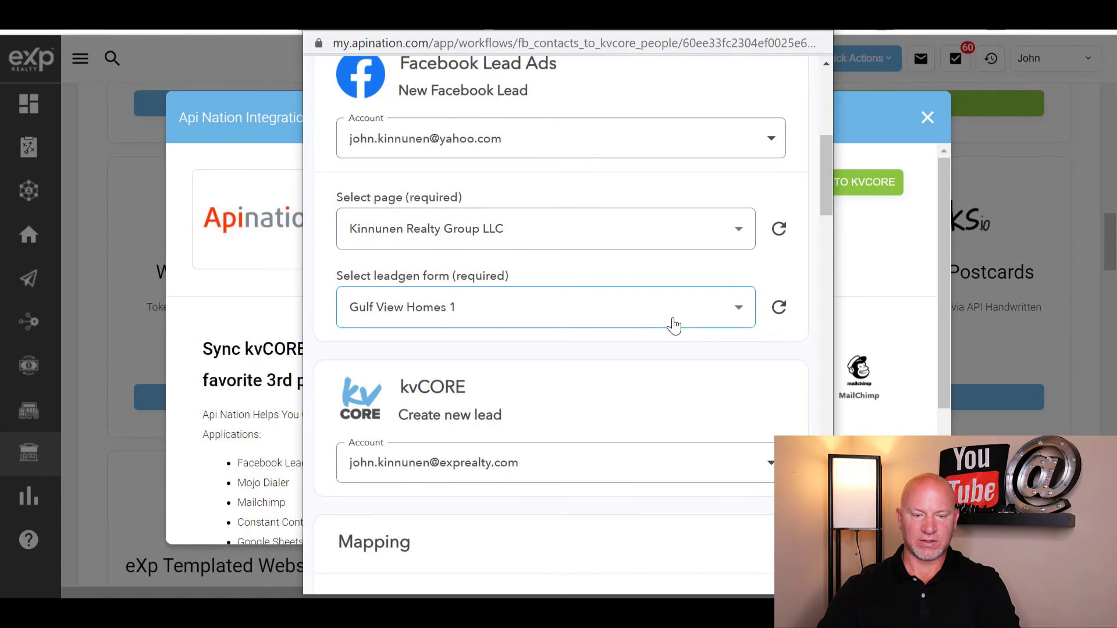
scroll(582, 320, up, 1)
scroll(534, 310, down, 3)
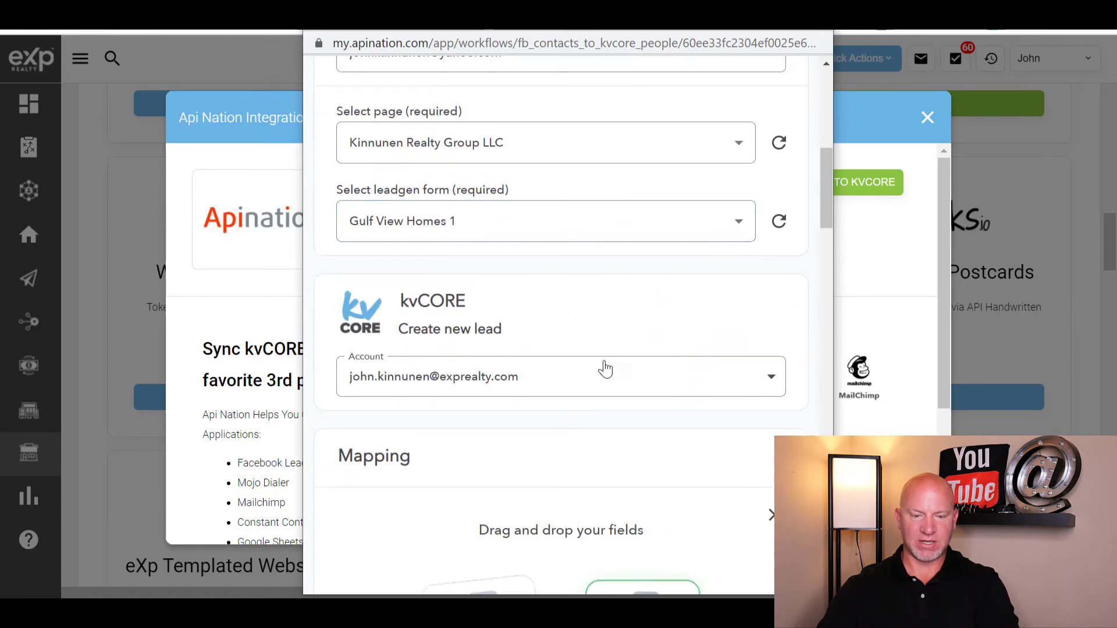
scroll(583, 285, down, 10)
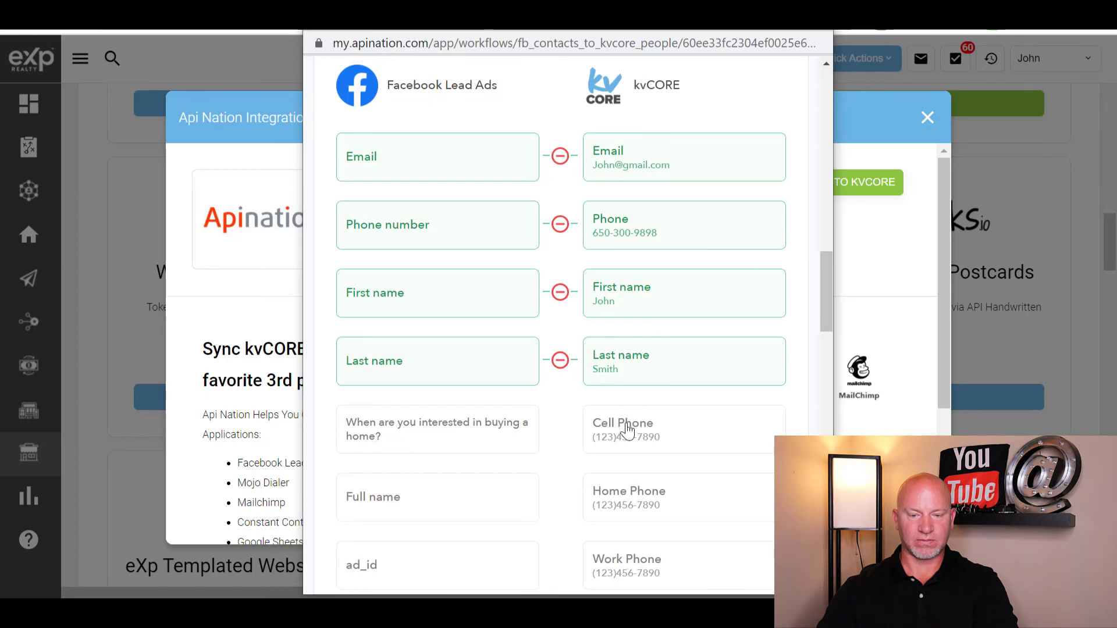
- Try pairing kvCORE Cell Phone with a Facebook field, then move down to the custom-field option
drag(645, 436, 600, 453)
scroll(621, 356, down, 2)
scroll(589, 357, down, 6)
scroll(656, 267, up, 5)
scroll(554, 382, up, 6)
scroll(715, 492, down, 3)
scroll(716, 491, down, 15)
scroll(599, 453, down, 5)
- Create a custom field named HASHTAG with value #youtube and select it for mapping
click(413, 340)
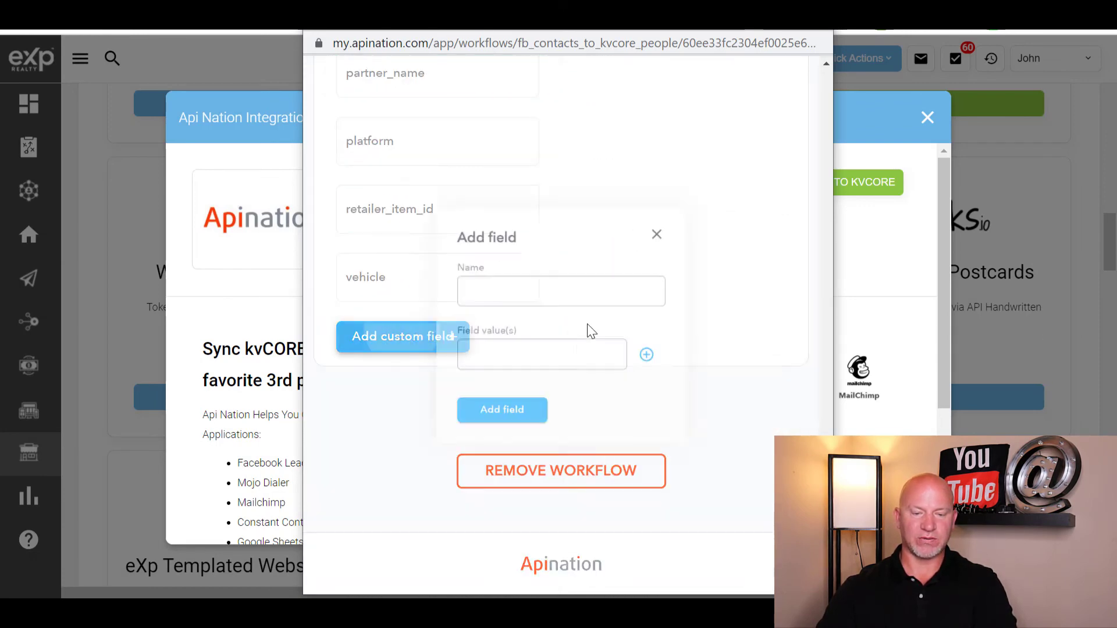
click(511, 289)
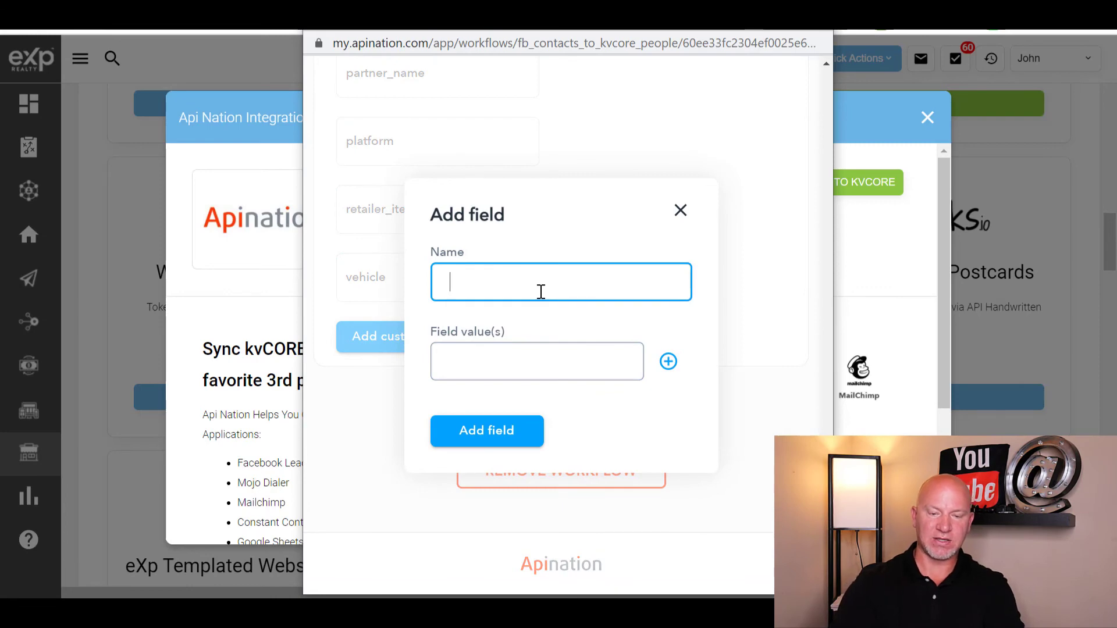
text(HASHTAG)
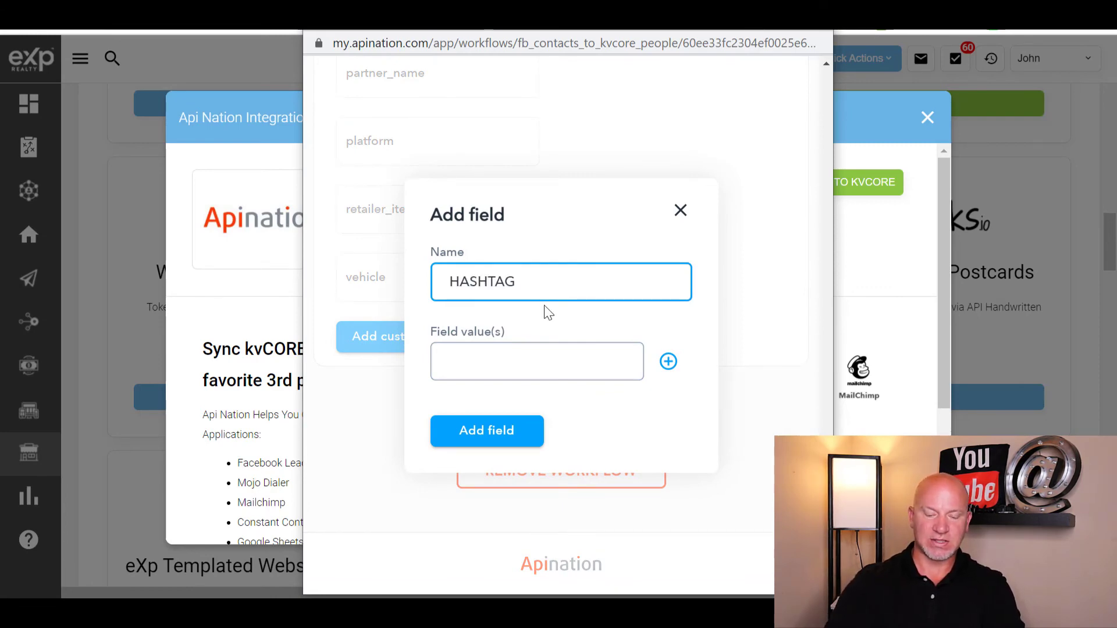
key(Tab)
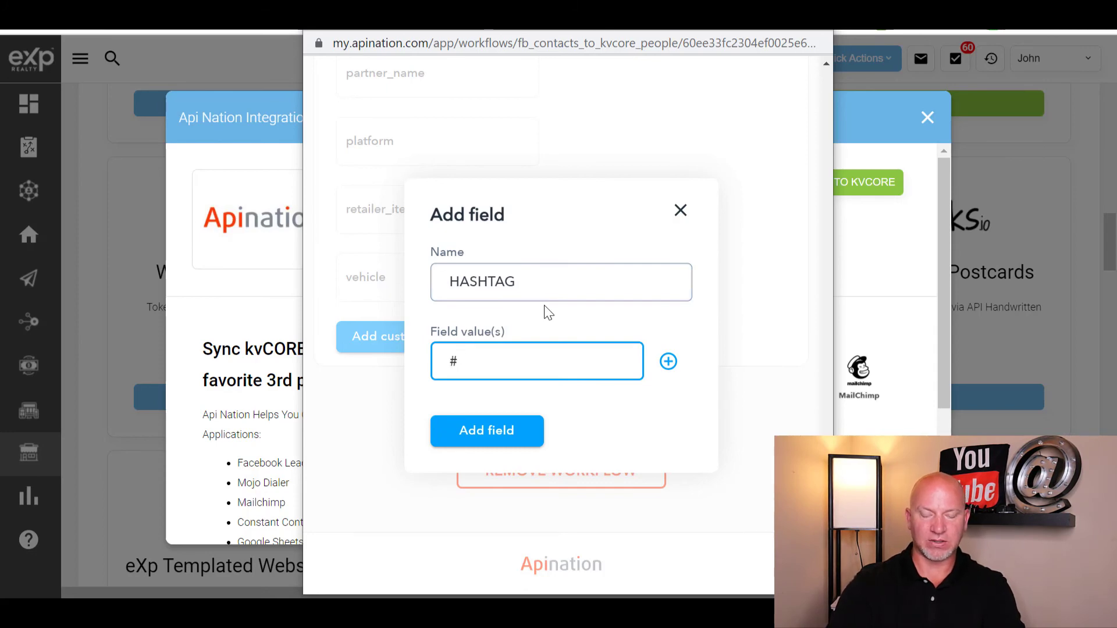
text(#youtube)
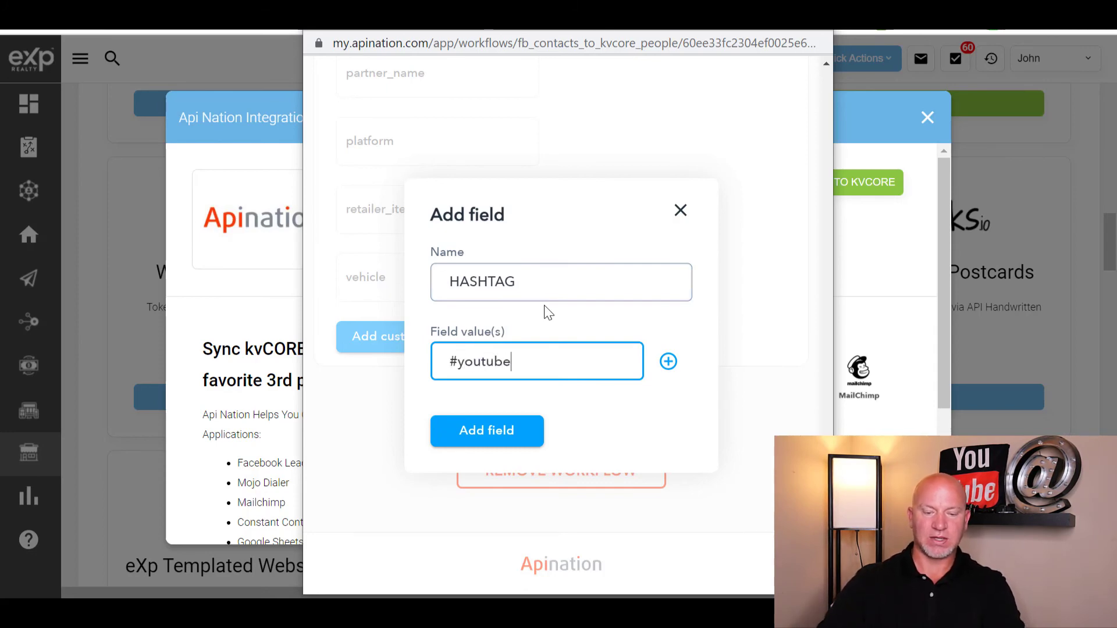
click(513, 414)
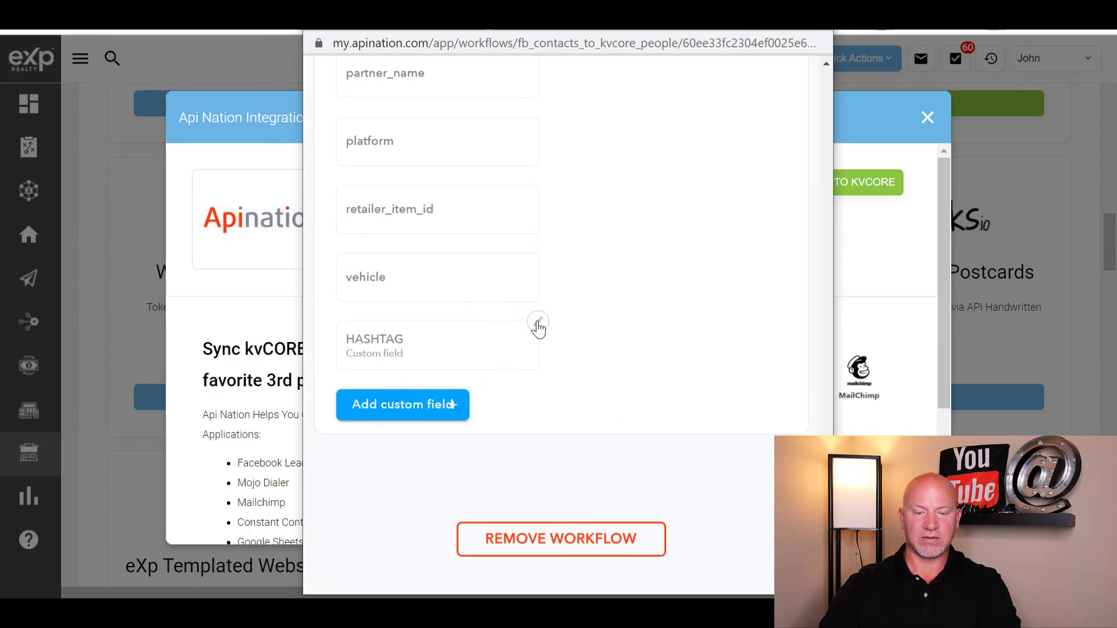
click(447, 347)
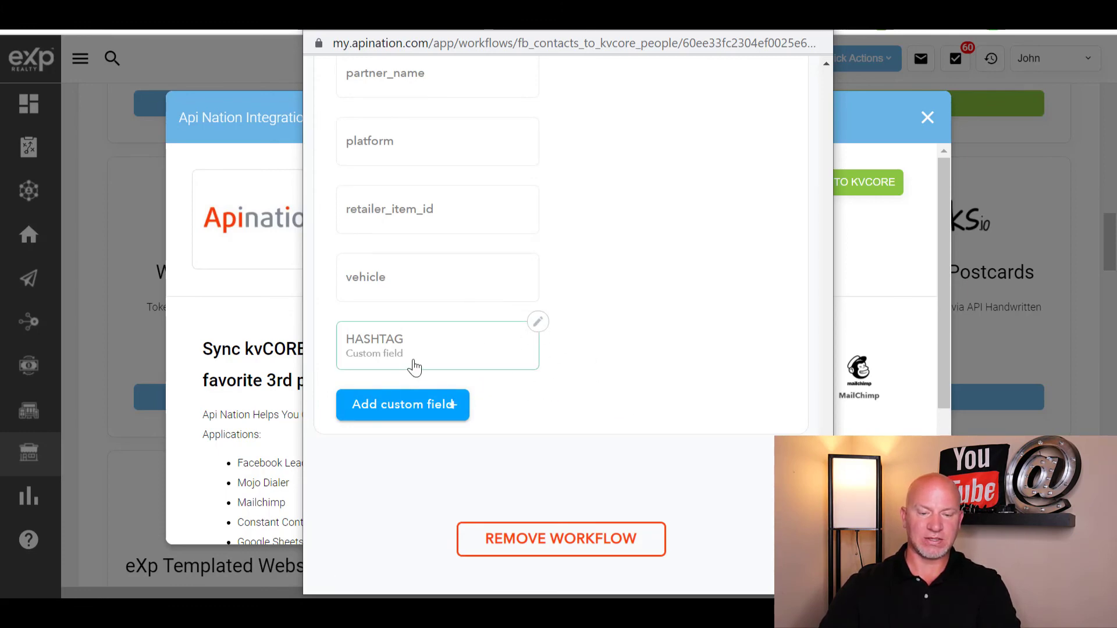
- Map the HASHTAG custom field to kvCORE's Note field
drag(433, 353, 666, 356)
scroll(641, 364, up, 10)
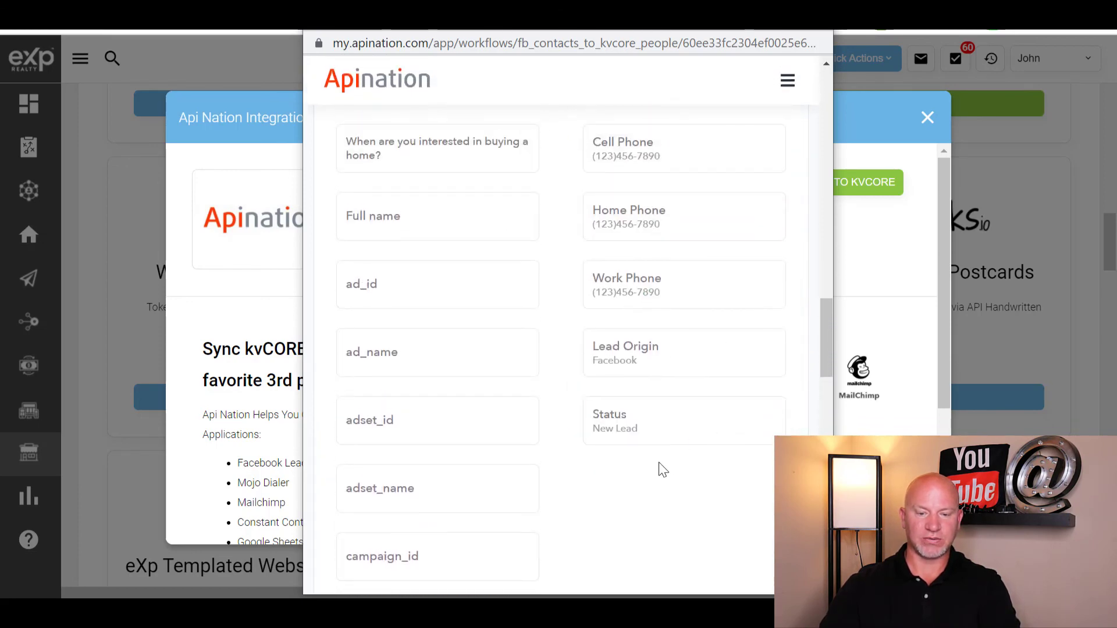
scroll(559, 362, up, 2)
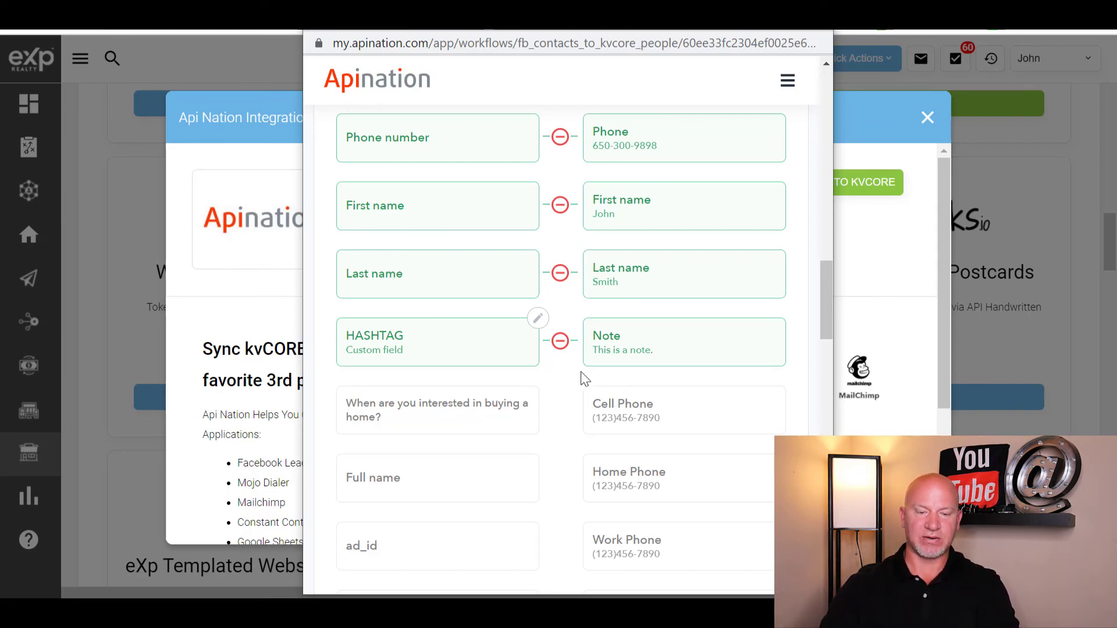
scroll(567, 243, up, 2)
- Replace the Phone number to Phone mapping with Phone number to Cell Phone
click(561, 224)
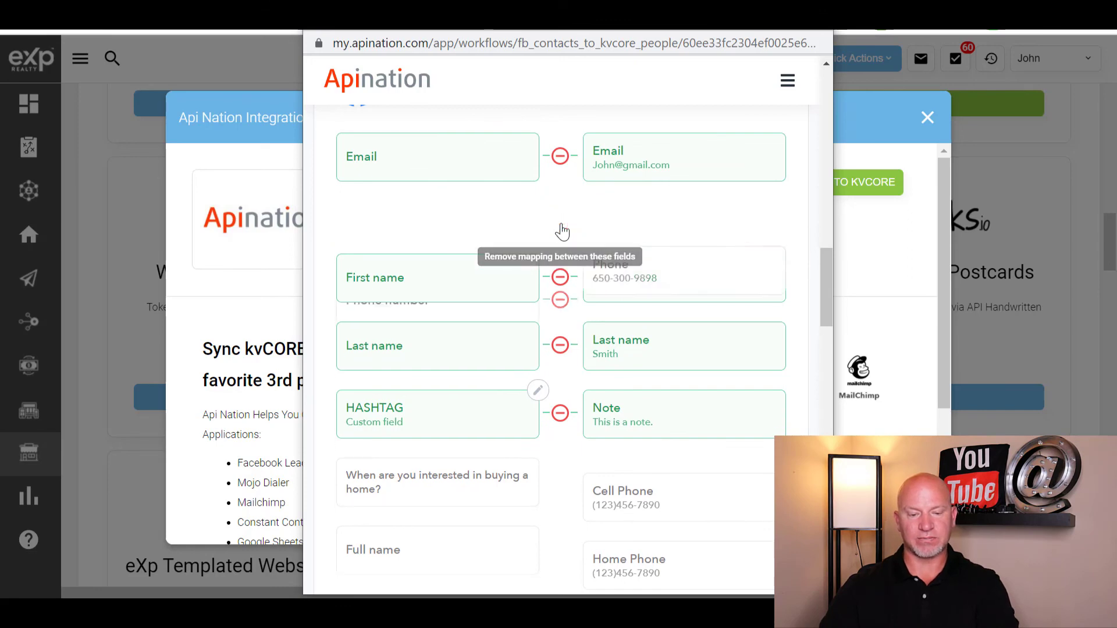
scroll(520, 387, down, 2)
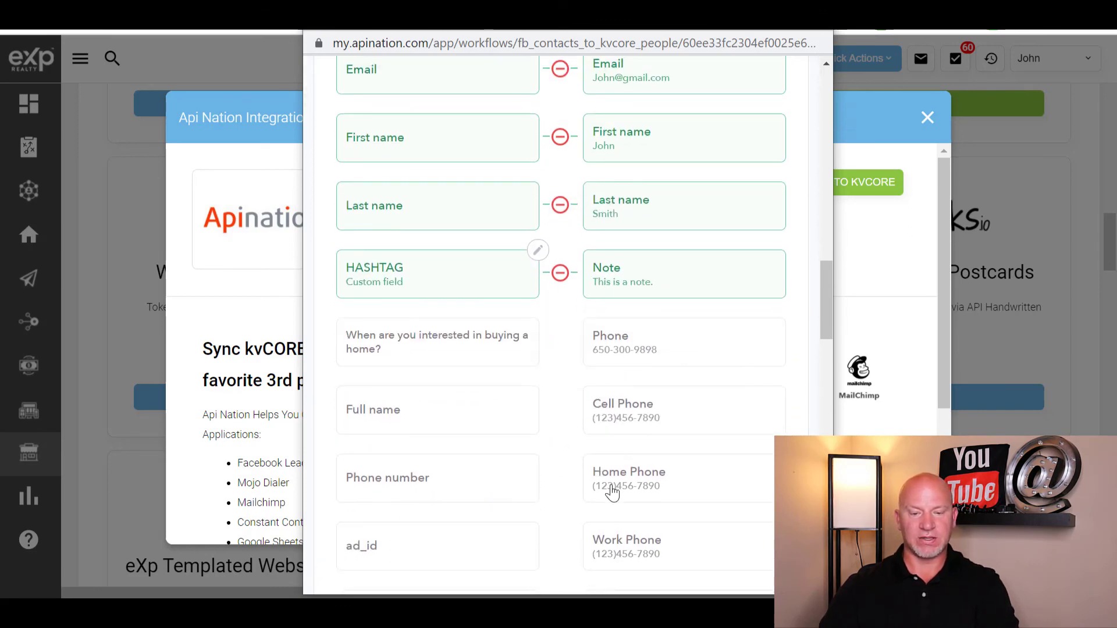
click(455, 493)
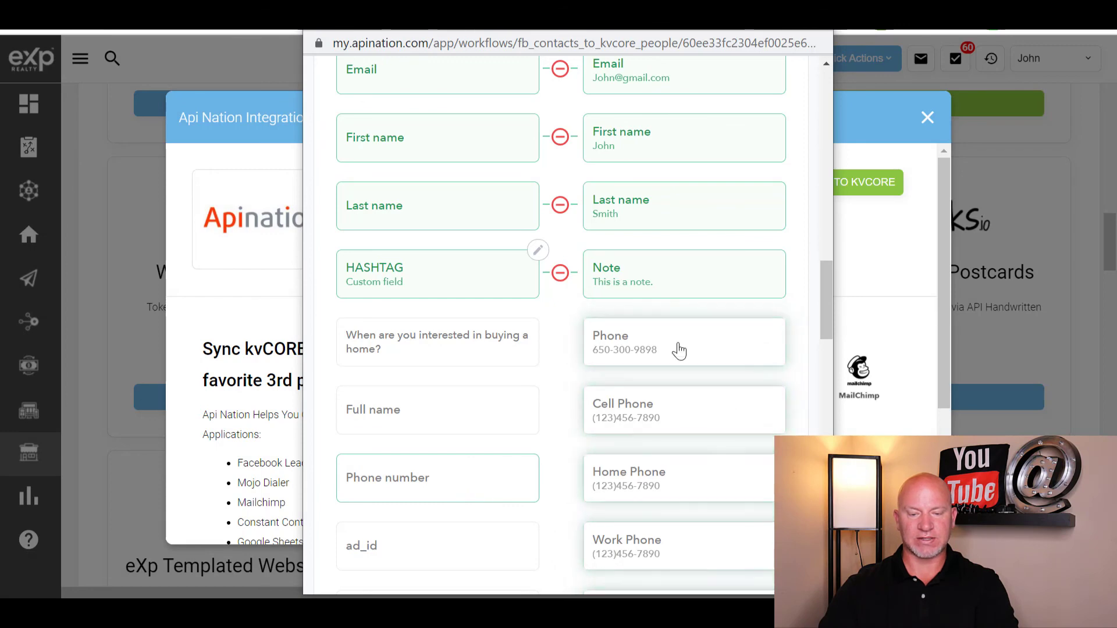
click(653, 412)
scroll(580, 271, up, 3)
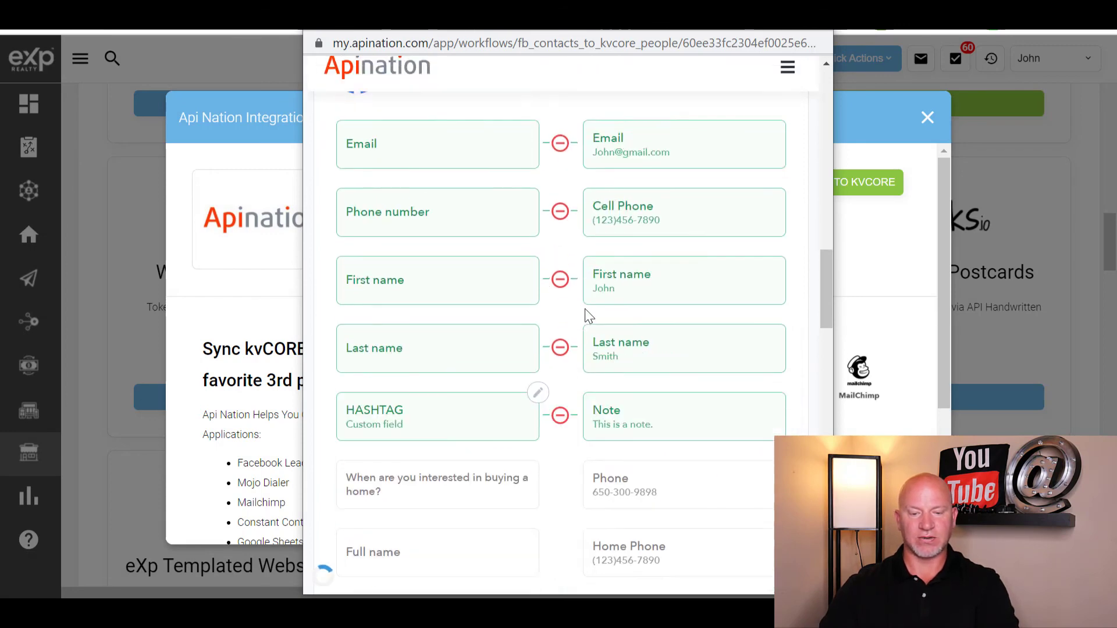